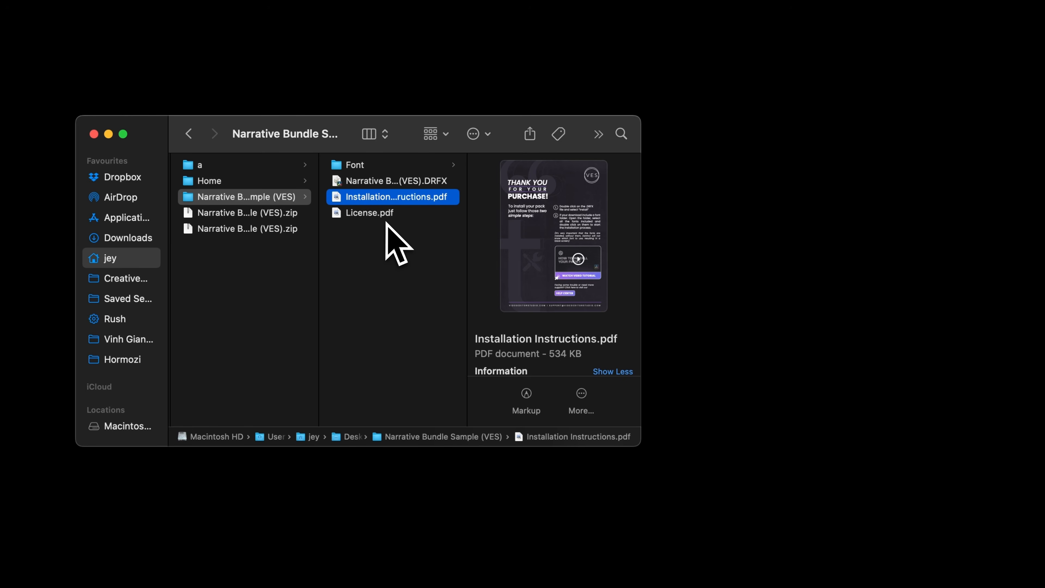
Step: Preview the License PDF, Installation Instructions PDF and DRFX file in the Narrative Bundle Sample (VES) folder
left_click(365, 212)
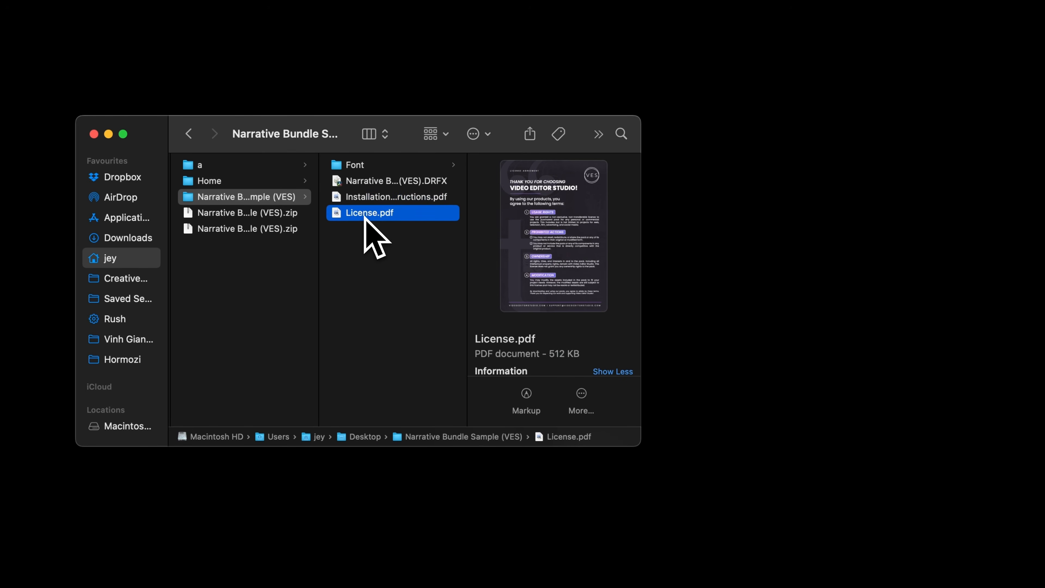
left_click(364, 201)
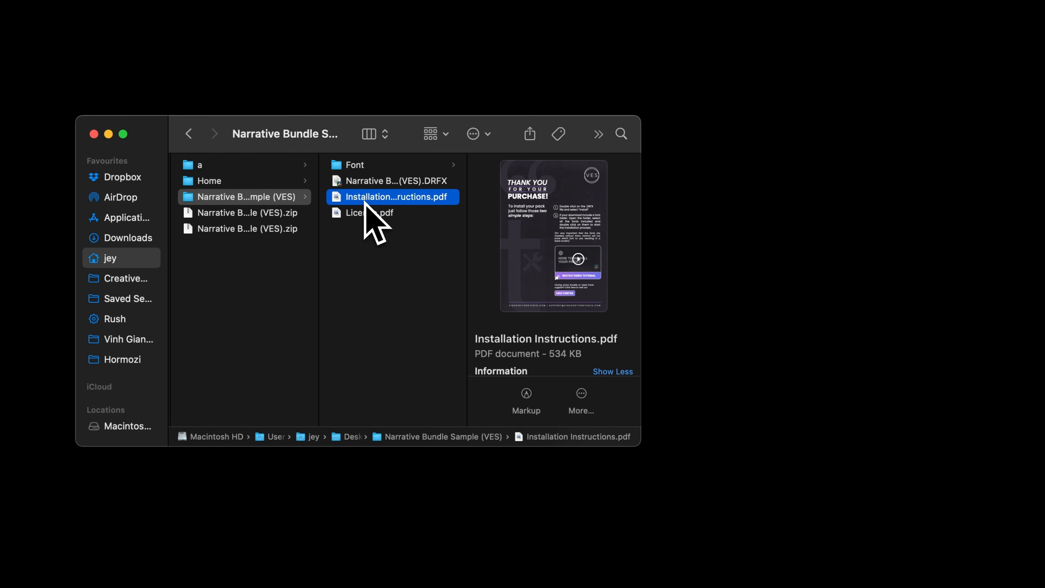
left_click(365, 182)
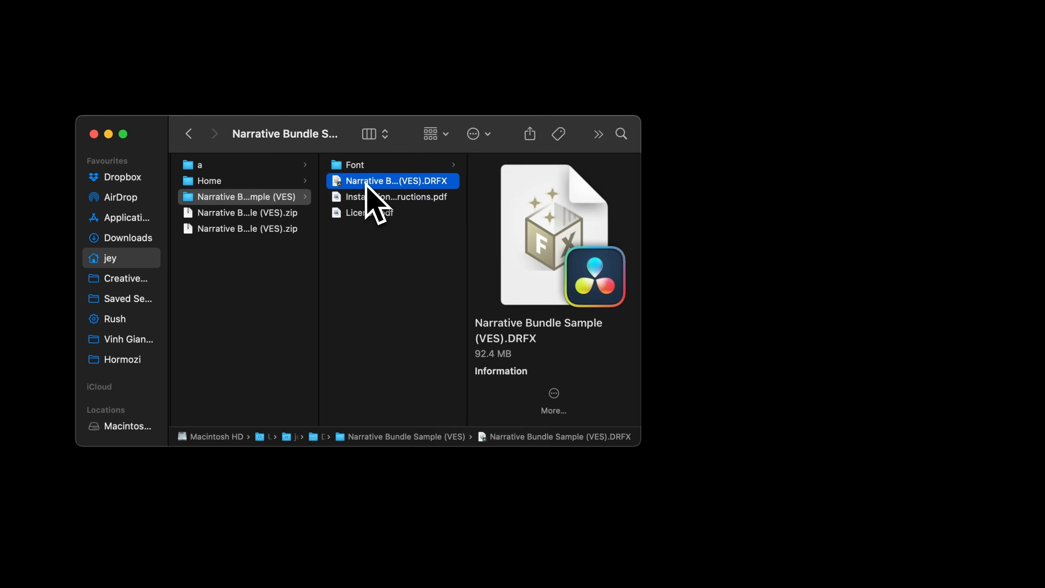
Step: Look through the bundle's Font folder and select all of its font files
left_click(367, 164)
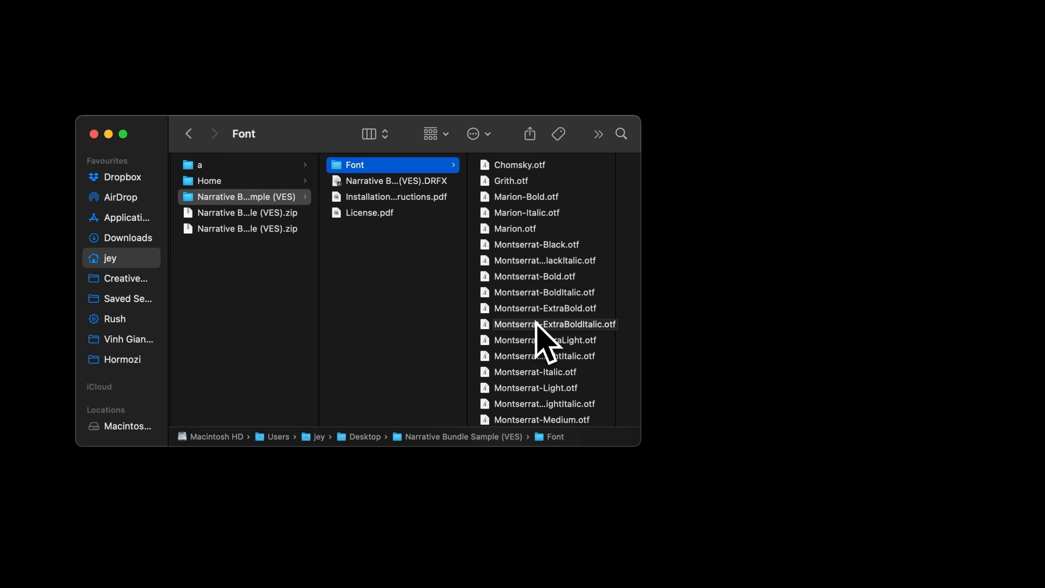
left_click(534, 166)
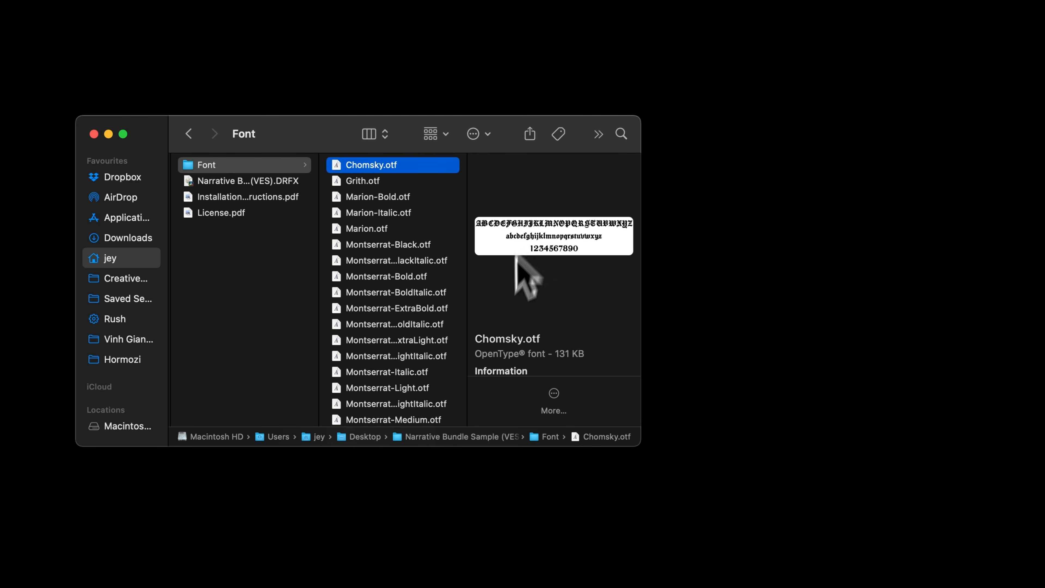
scroll(438, 358, "down", 10)
scroll(430, 347, "down", 15)
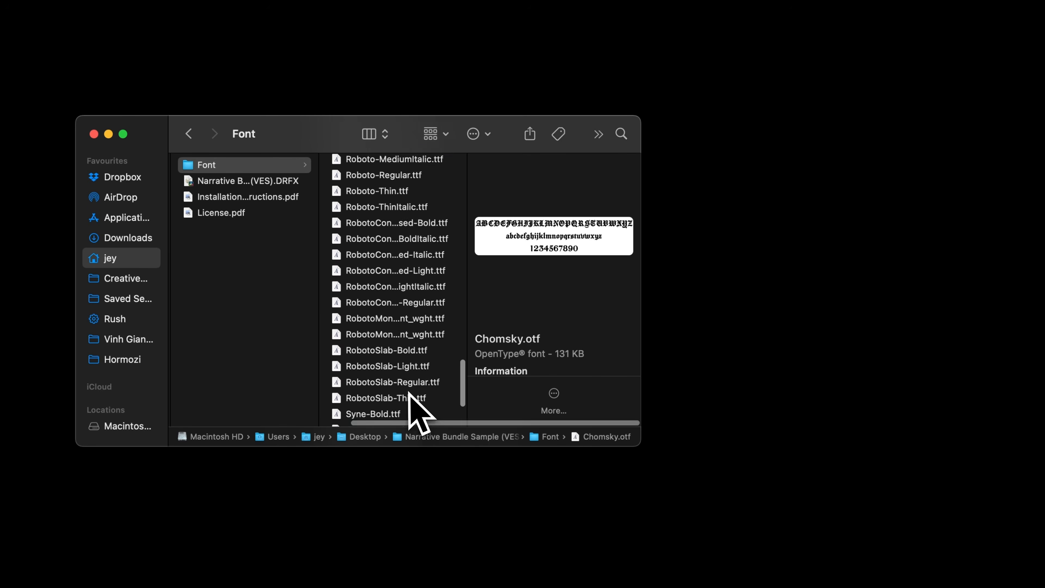
key("super+a")
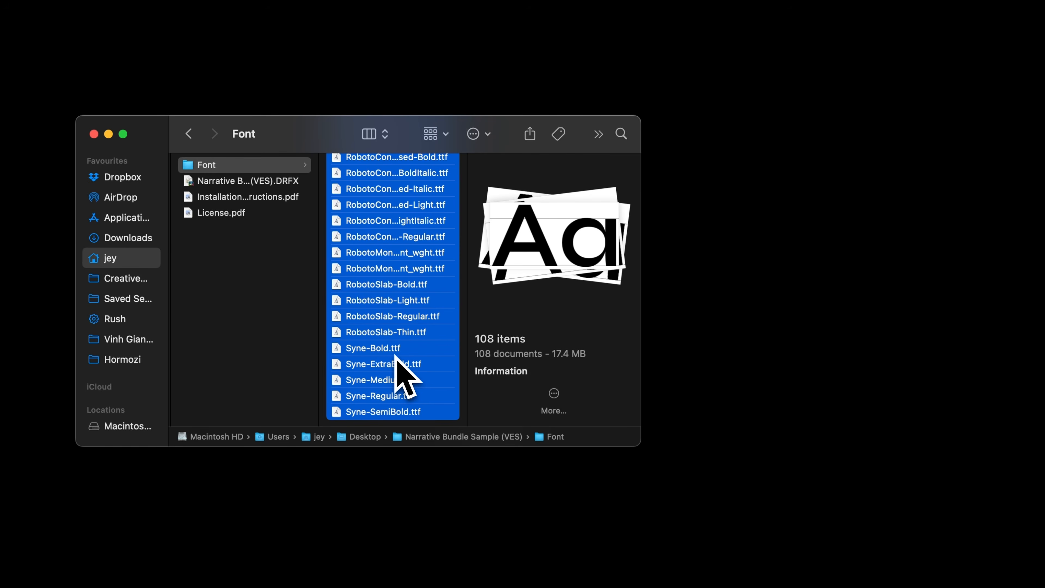
Step: Install the Narrative Bundle Sample (VES).DRFX template bundle in DaVinci Resolve, overwriting the existing bundle
left_click(273, 183)
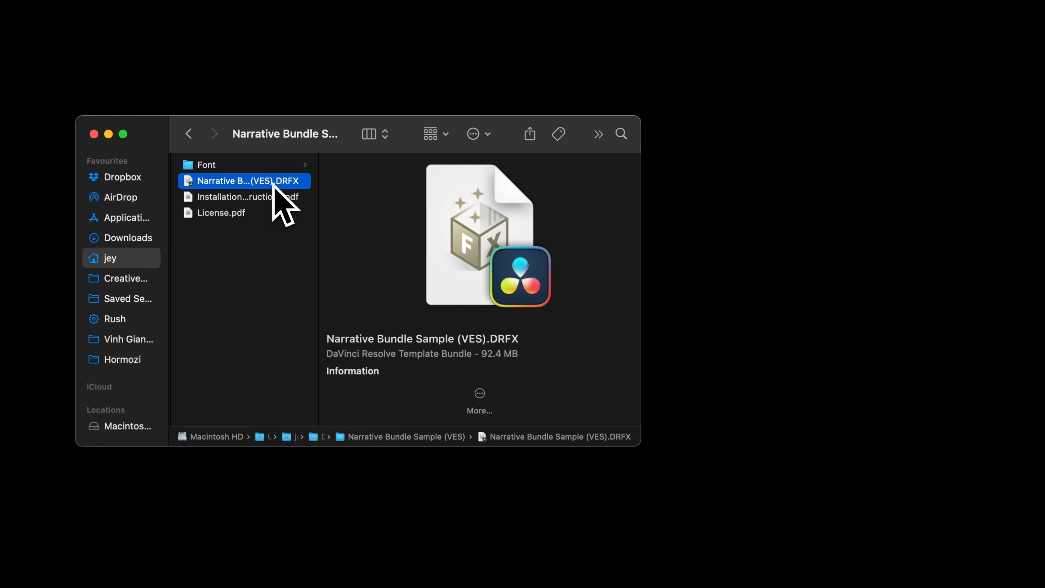
double_click(270, 187)
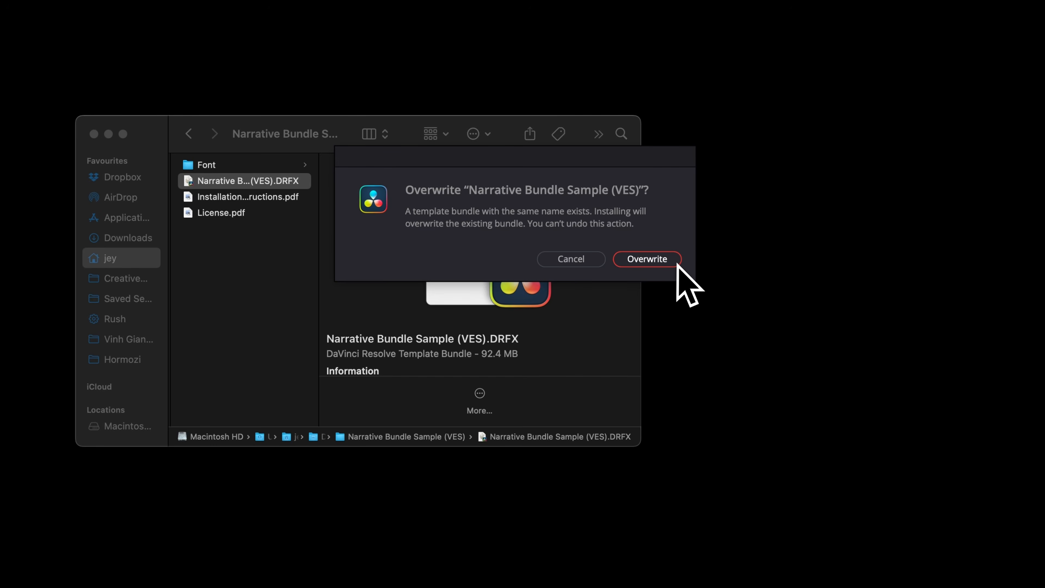
left_click(677, 264)
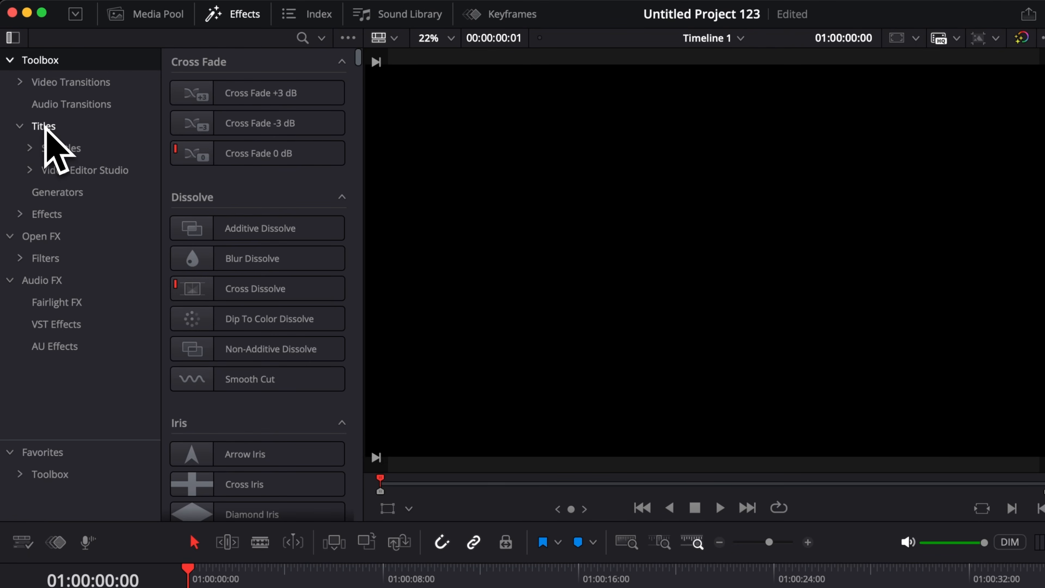
Step: Add the PB Sample and The History Pack gradient backgrounds from Video Editor Studio's Narrative samples back to back at the start of Video 1
left_click(30, 170)
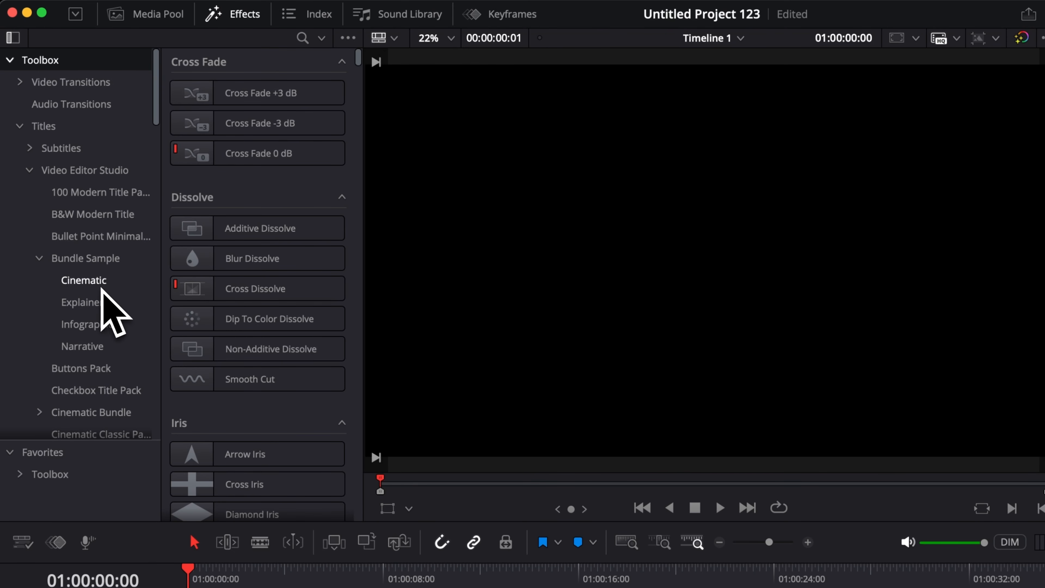
left_click(101, 350)
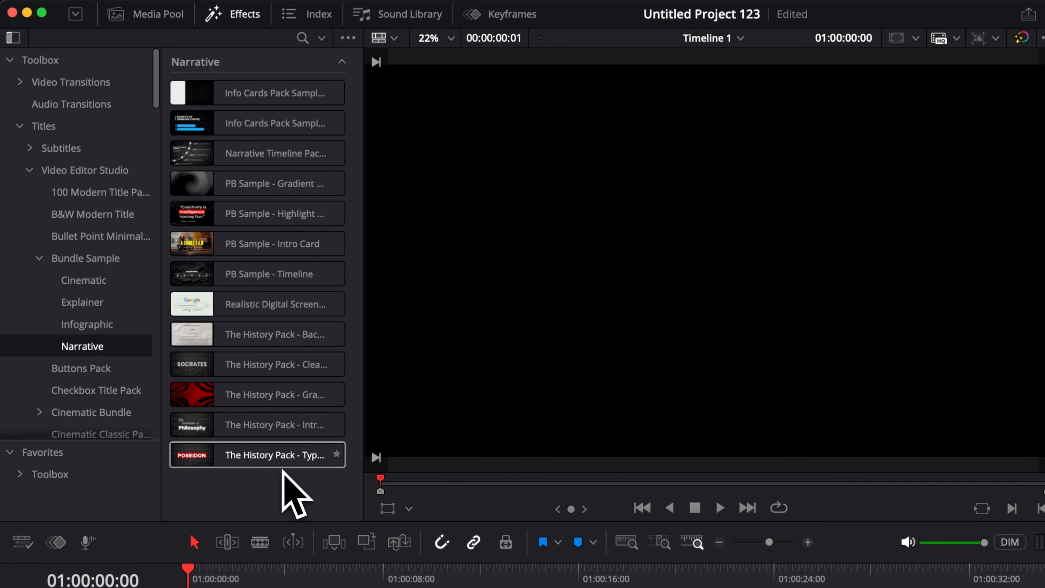
left_click_drag(247, 189, 196, 587)
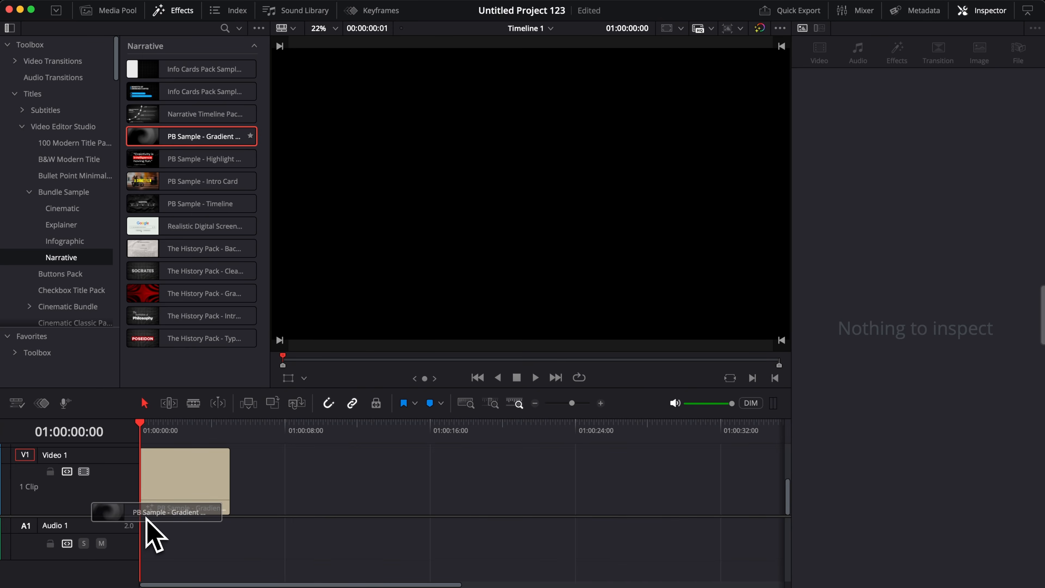
left_click_drag(147, 519, 147, 520)
left_click_drag(170, 297, 238, 491)
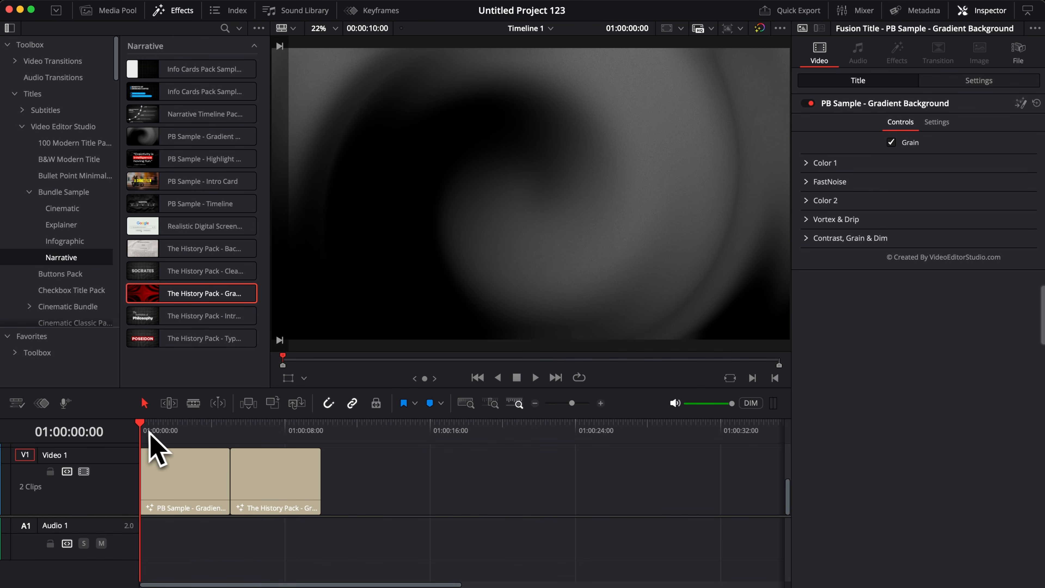
Step: Play back and scrub through the two gradient background clips to examine their motion and grain
key("space")
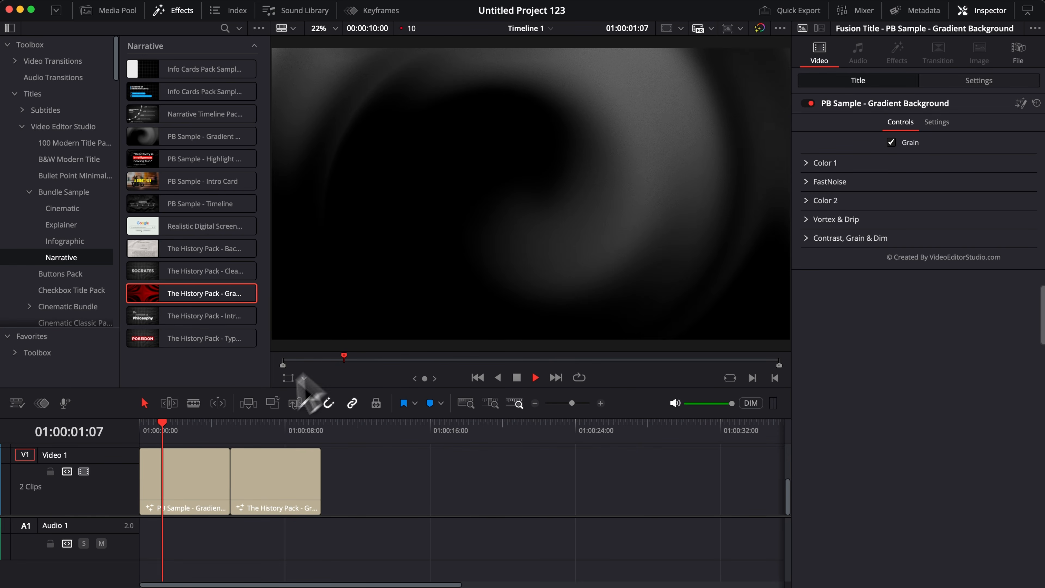
left_click(239, 430)
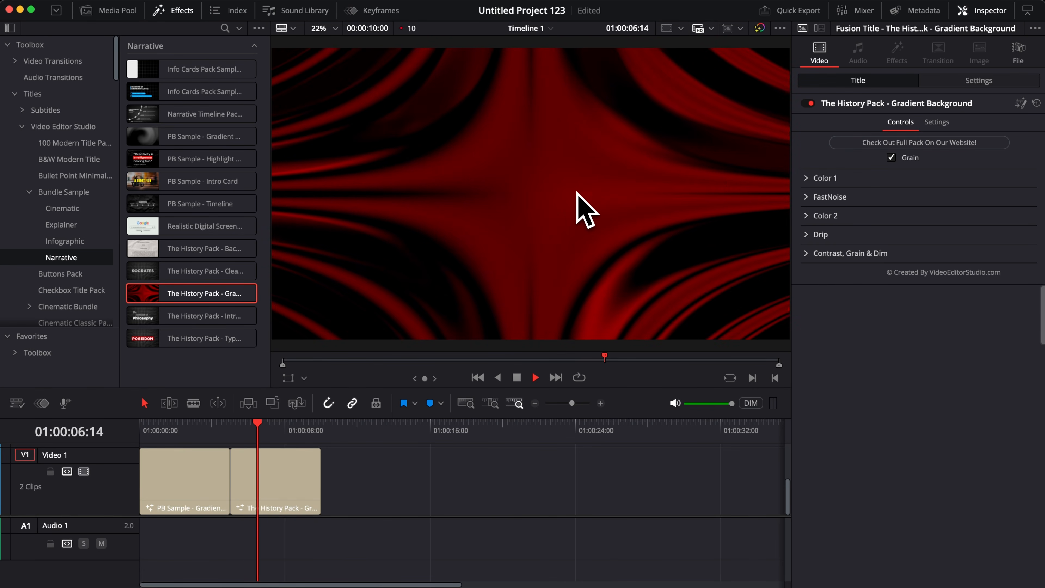
key("space")
left_click(242, 428)
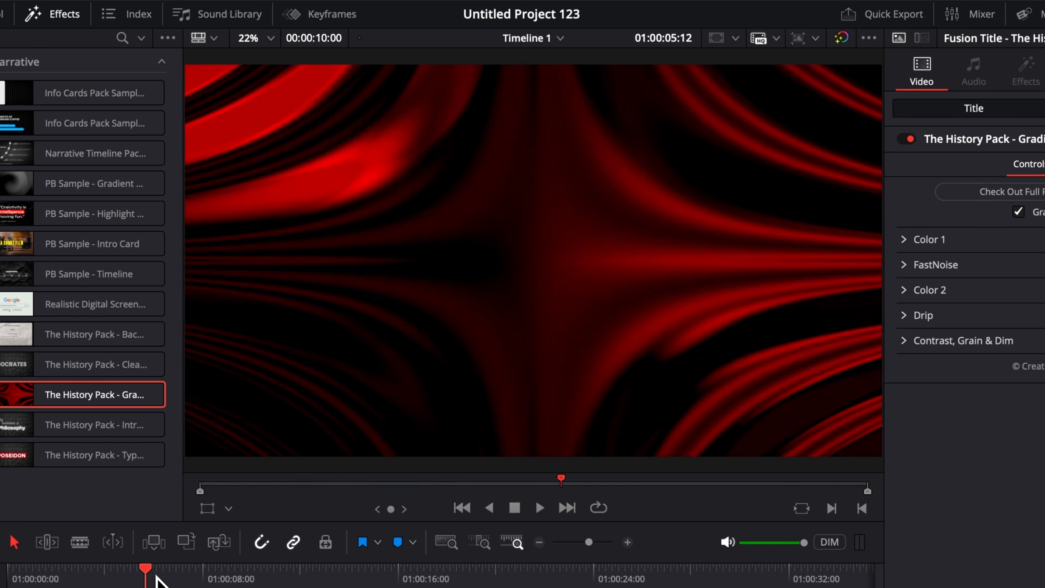
key("space")
left_click_drag(171, 577, 196, 578)
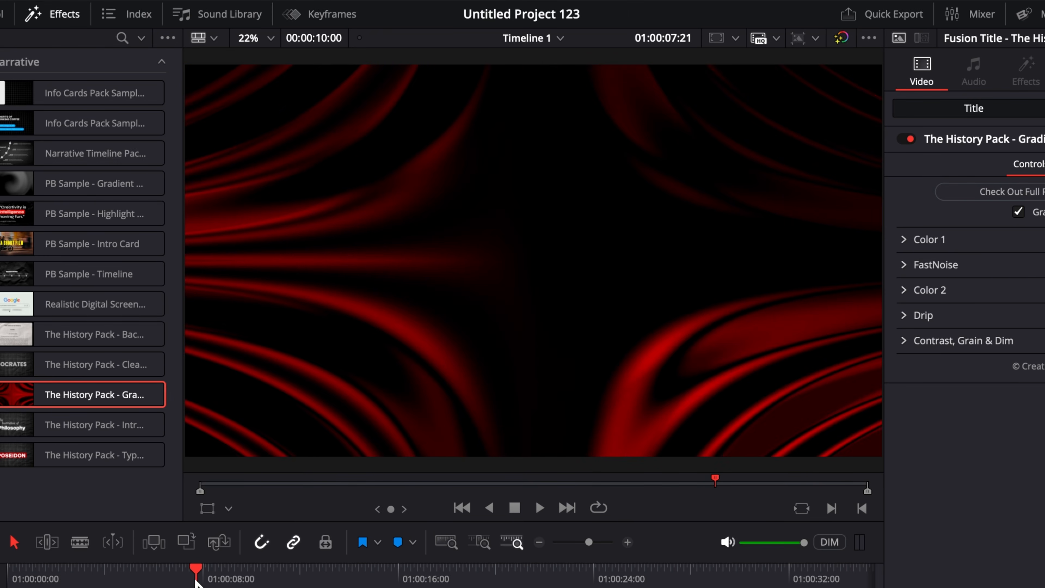
key("space")
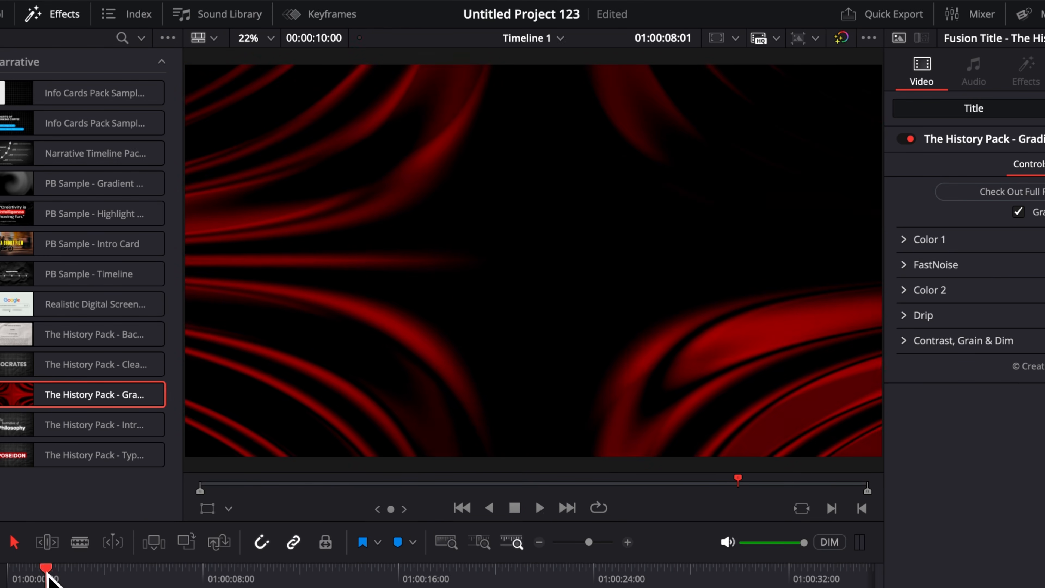
left_click(45, 572)
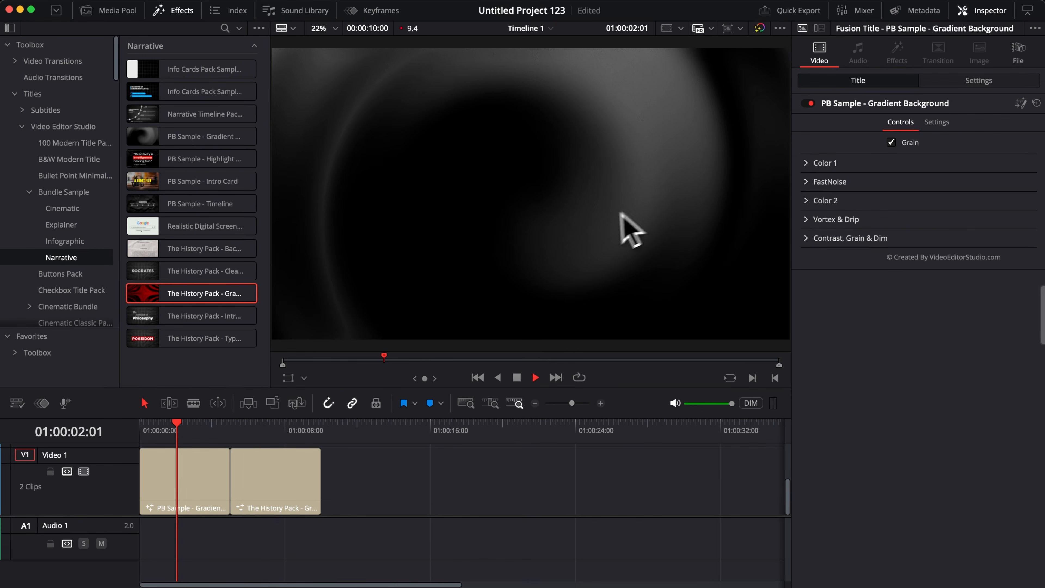
key("space")
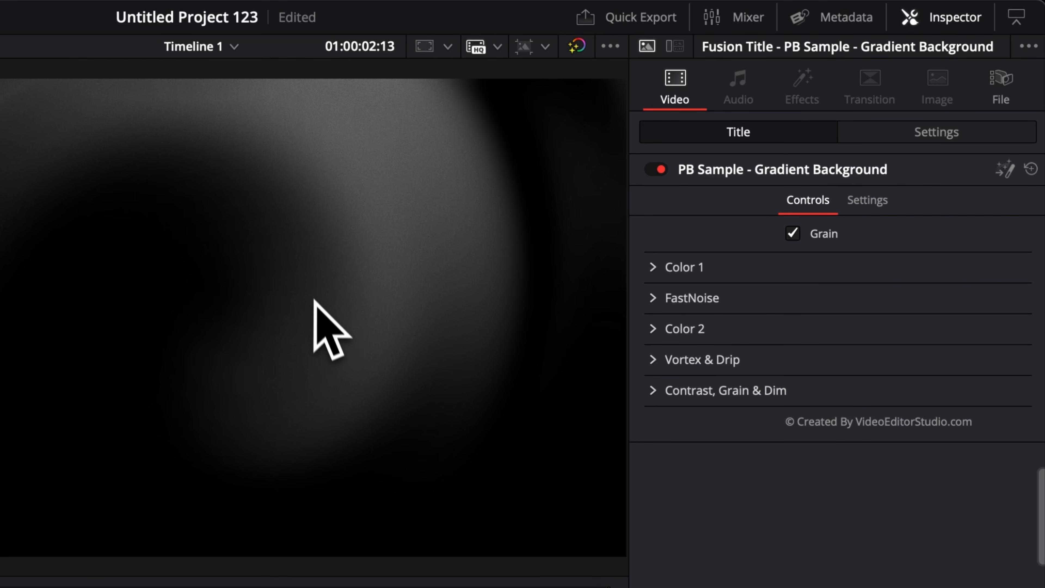
left_click(793, 234)
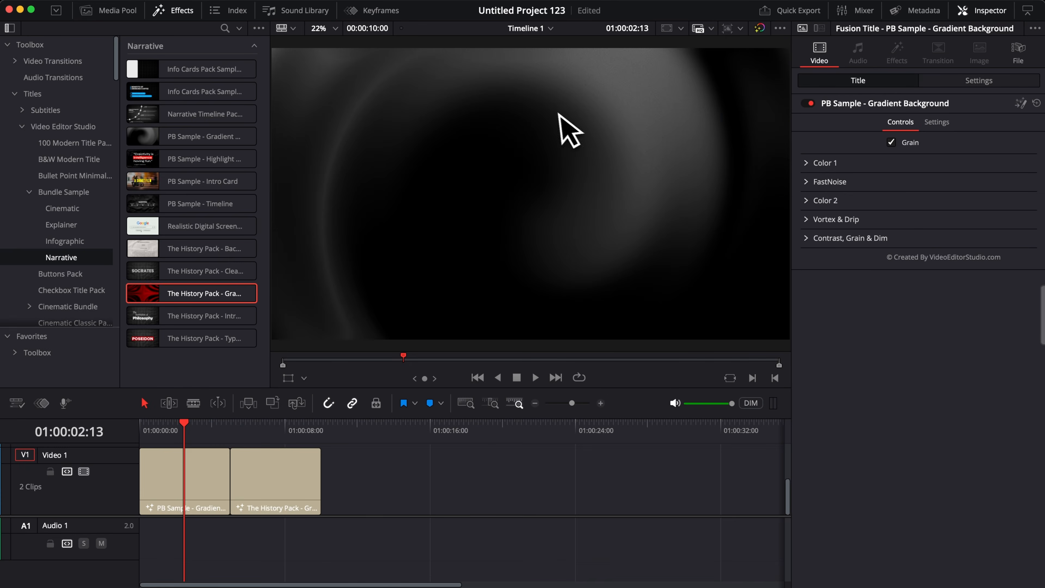
key("space")
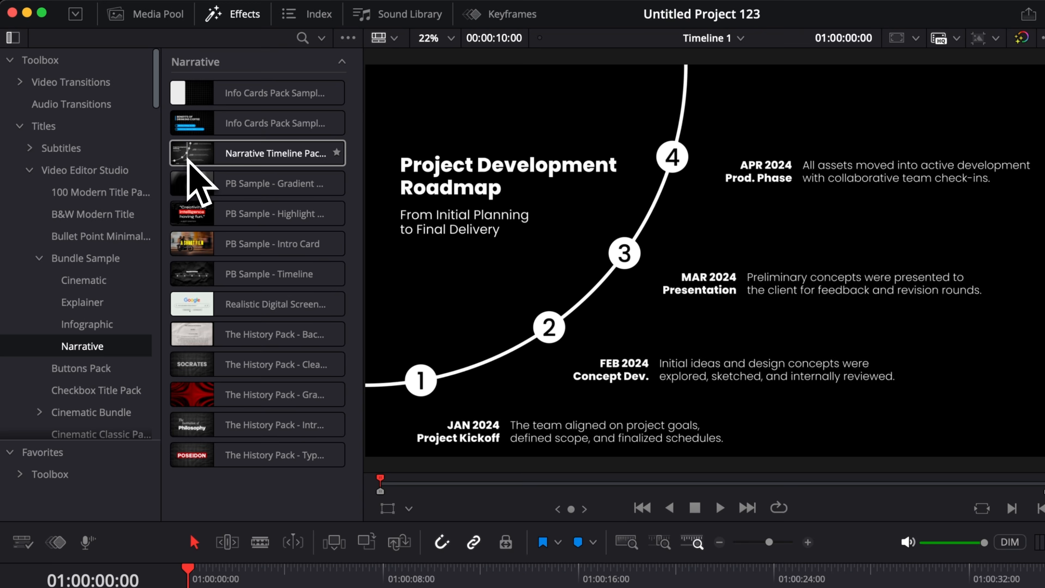
Step: Add the Narrative Timeline Pack Sample title to Video 1 after the backgrounds, with a point count of 3 and point spacing of 7.1
left_click_drag(205, 160, 556, 587)
left_click_drag(420, 500, 421, 460)
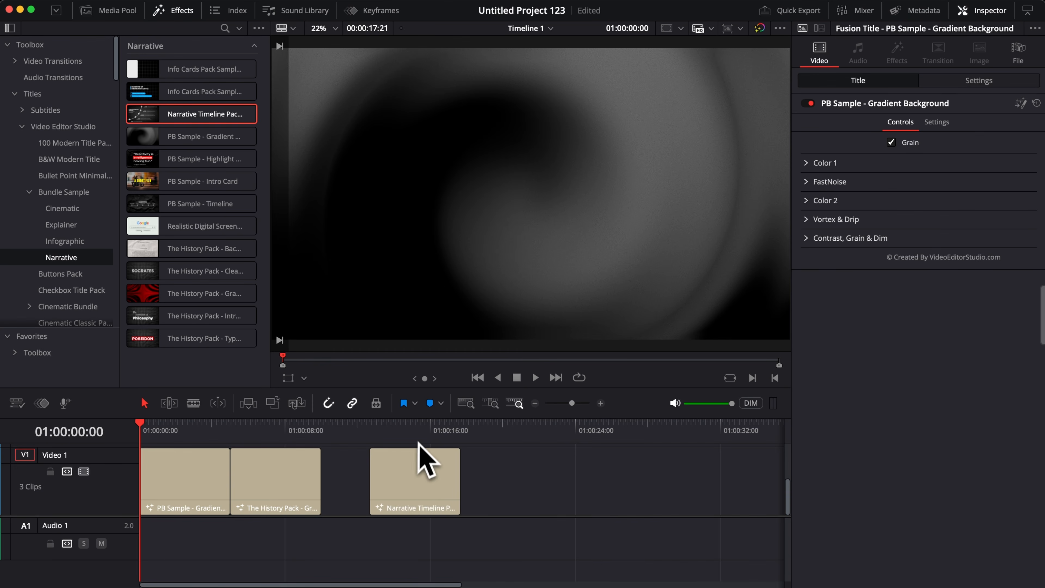
left_click(418, 468)
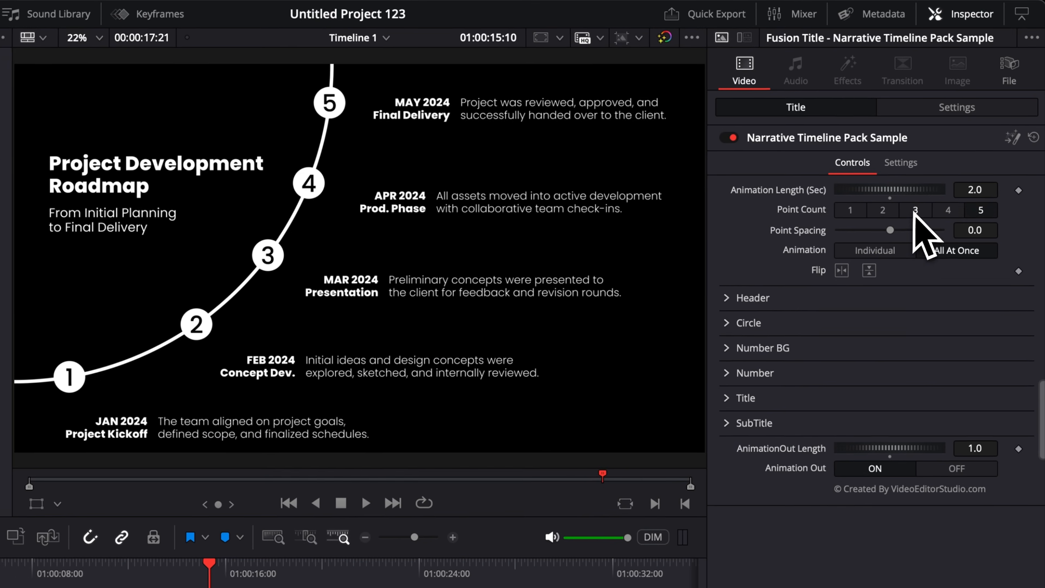
left_click(947, 159)
mouse_move(893, 234)
left_mouse_down()
mouse_move(913, 235)
mouse_move(900, 239)
left_mouse_up()
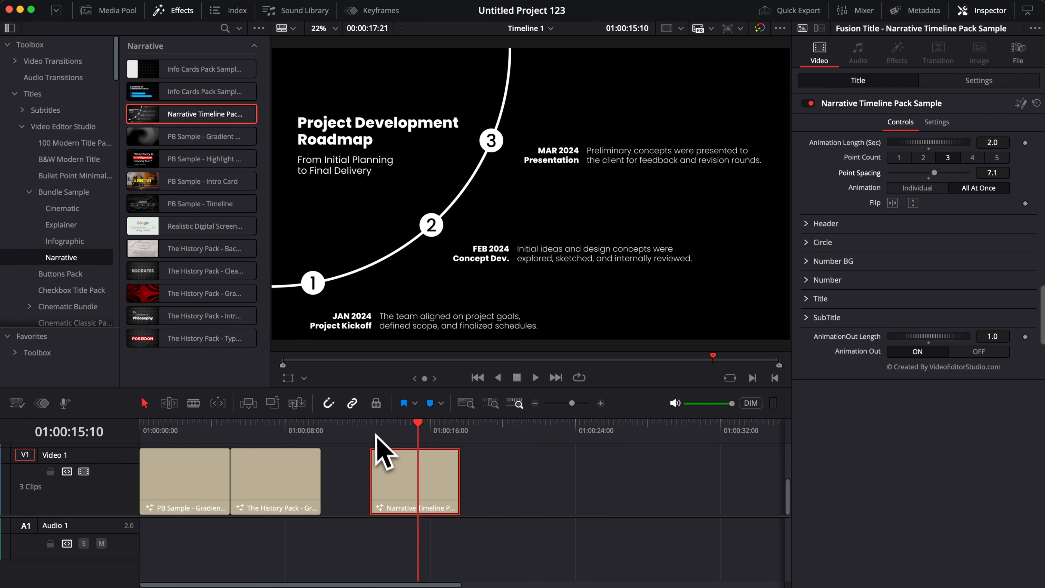
Step: Play back the Narrative Timeline title from its start to check the animation and playback speed
left_click(372, 435)
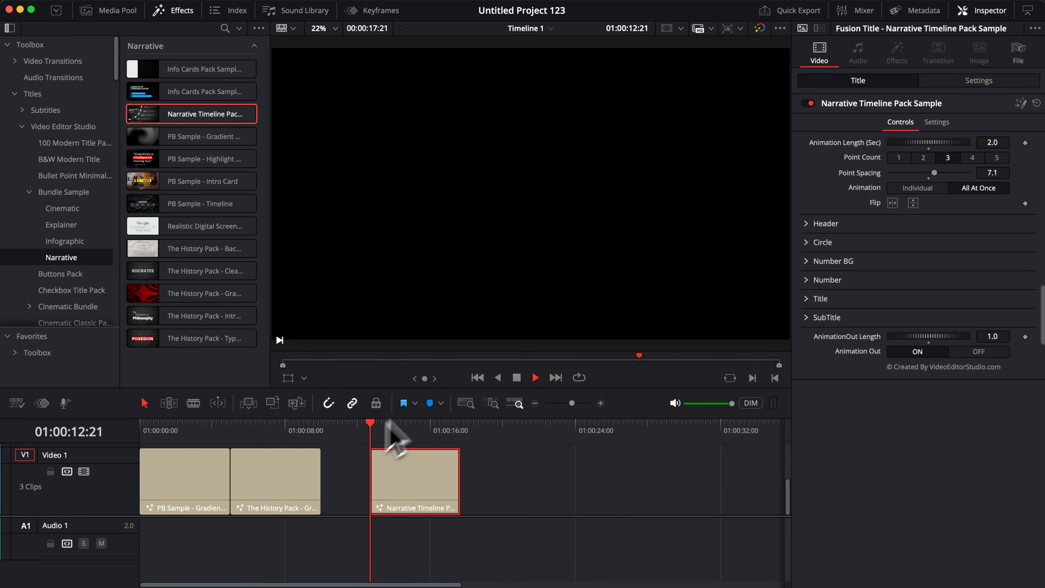
key("space")
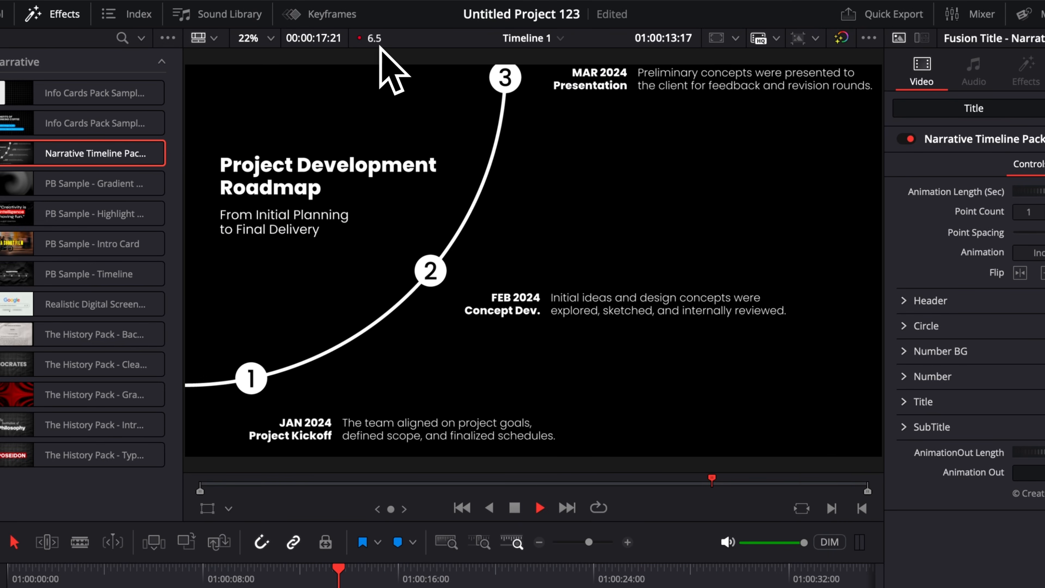
key("space")
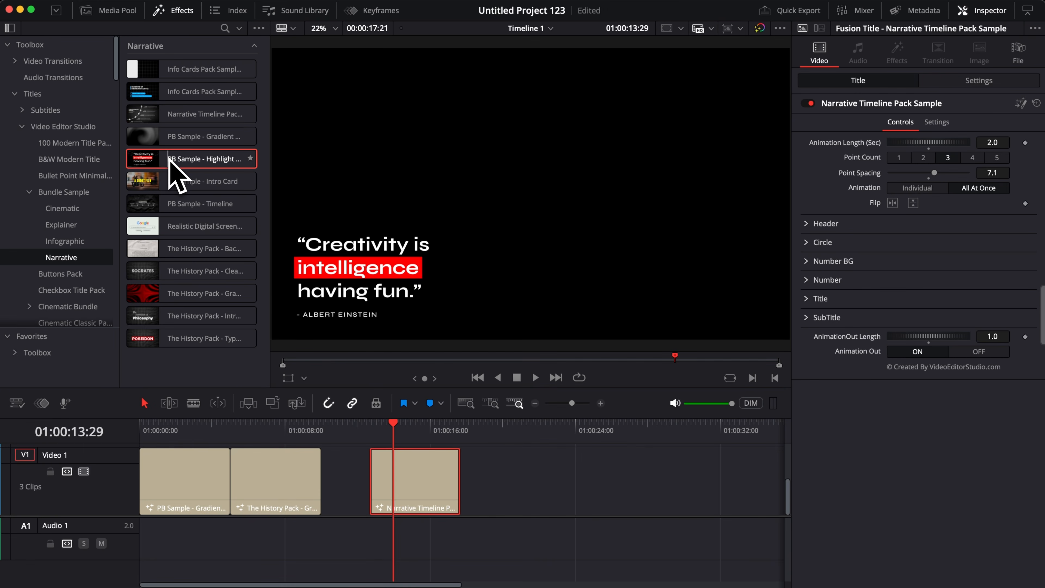
Step: Add the PB Sample - Highlight Quote title on Video 1 after the timeline title, preview its animation and select the clip
left_click_drag(176, 169, 498, 481)
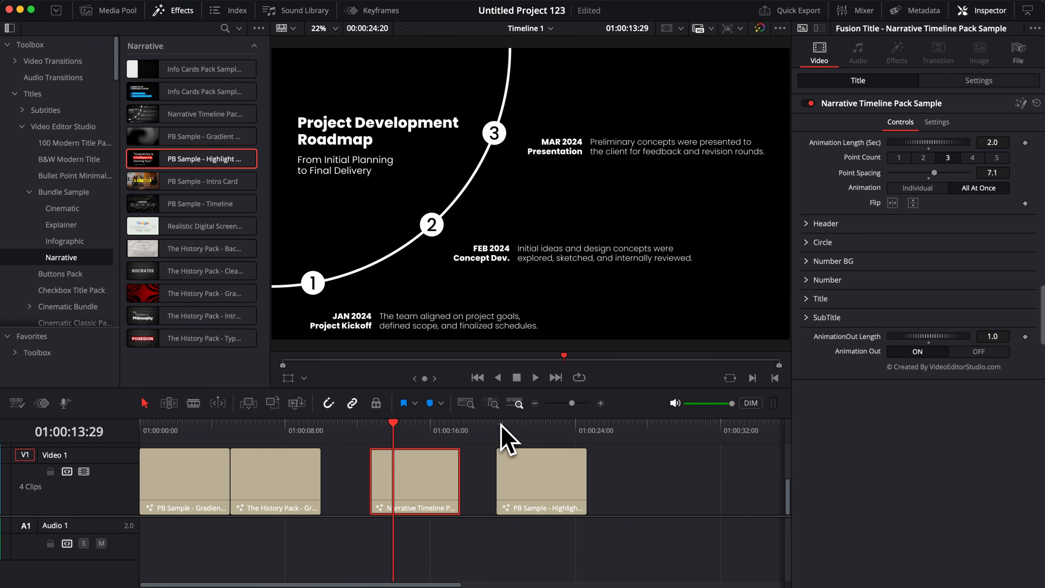
key("space")
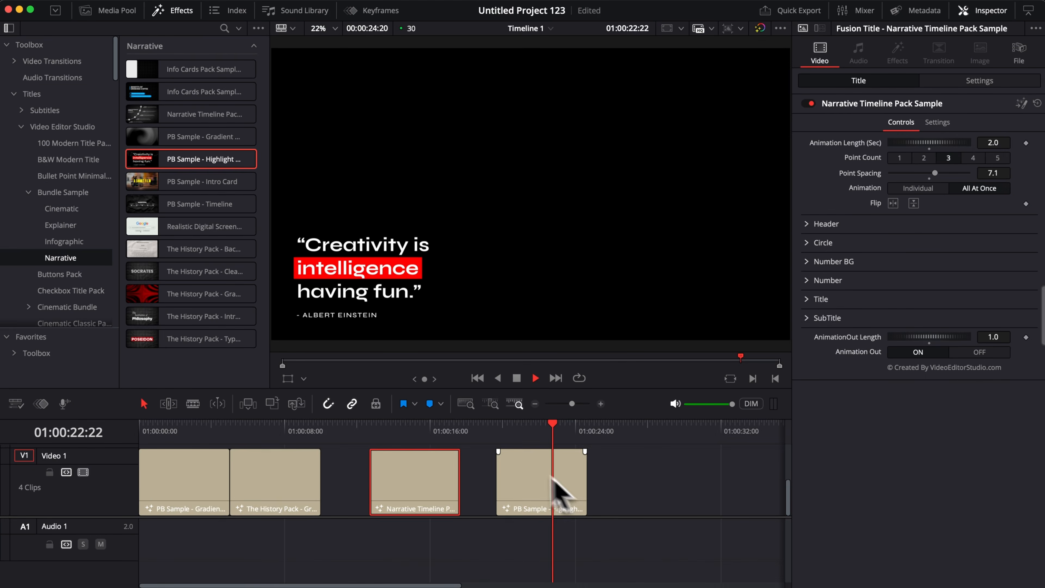
key("space")
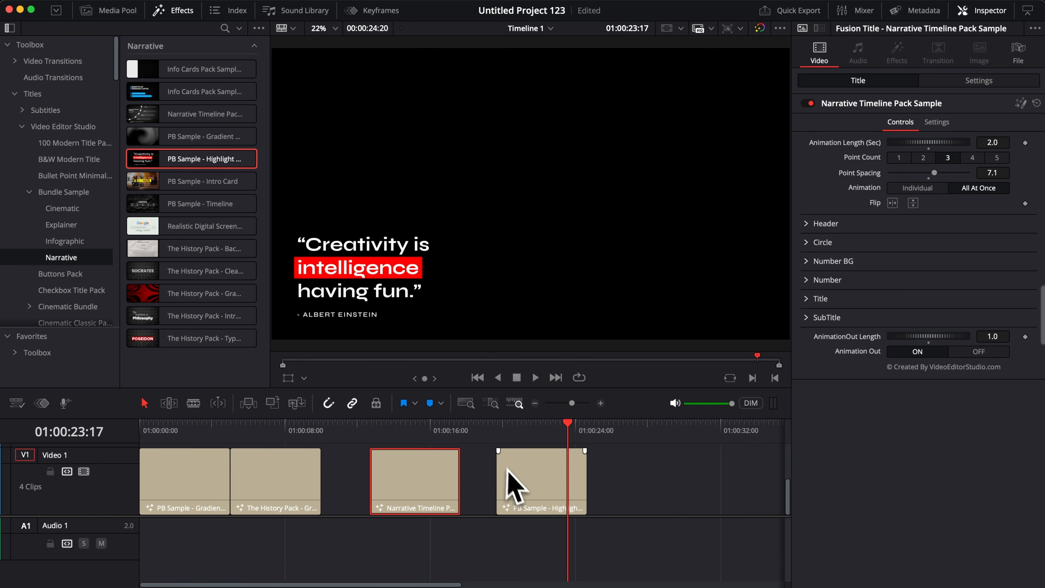
left_click(531, 511)
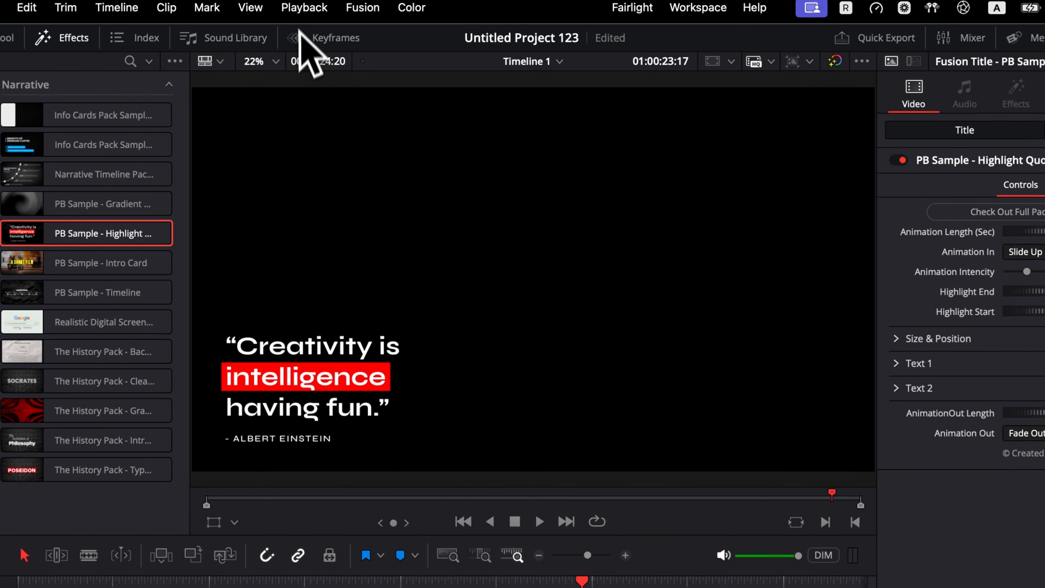
Step: Set the render cache mode to Smart for smoother playback
left_click(300, 9)
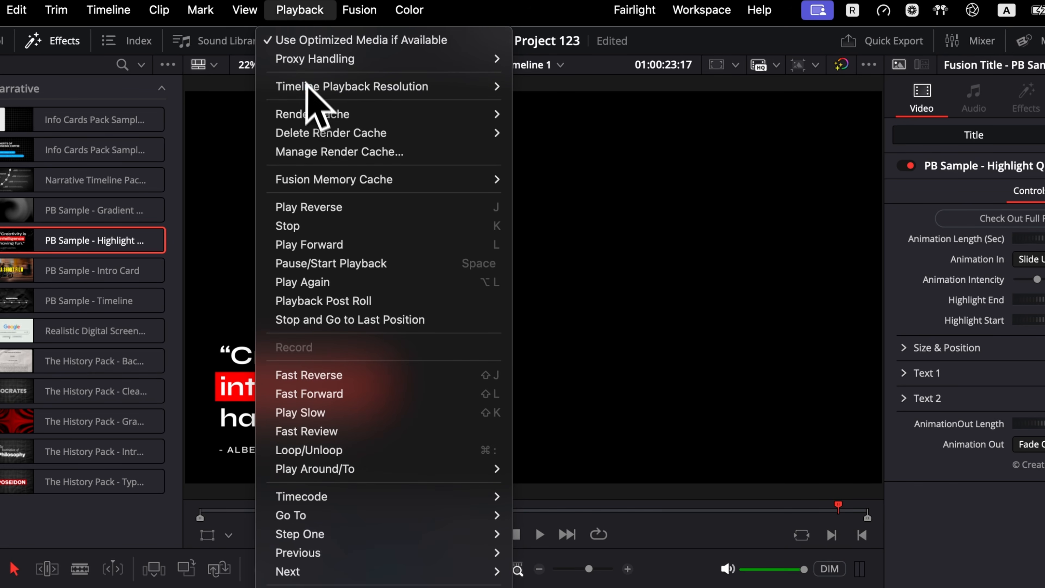
mouse_move(309, 111)
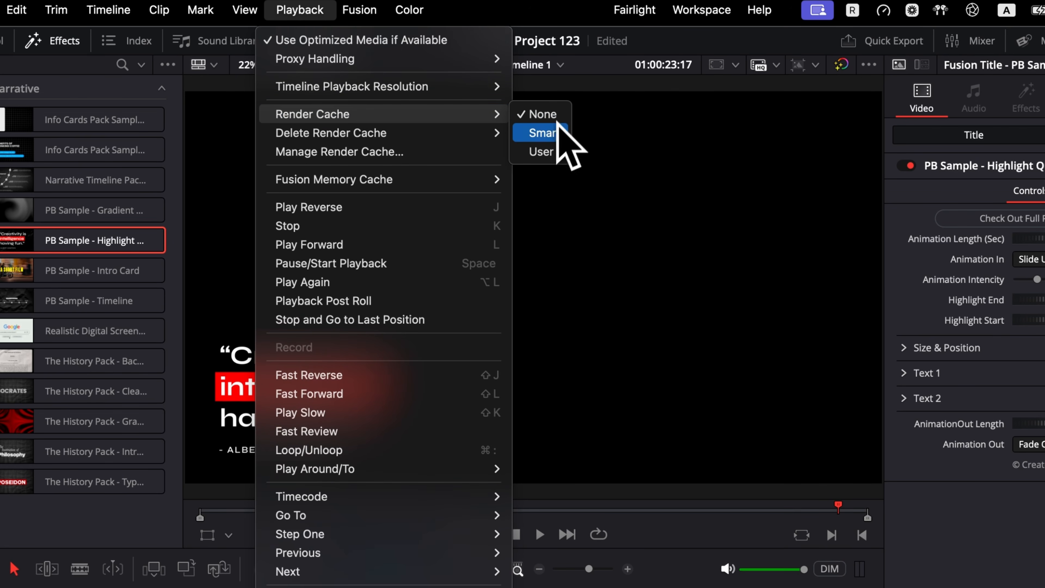
left_click(556, 134)
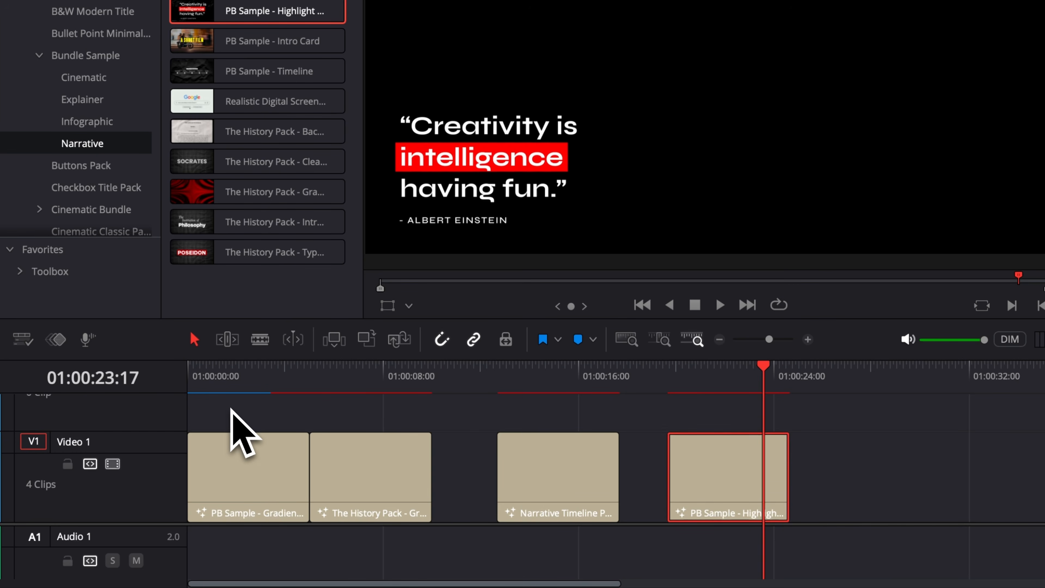
Step: Play back the first gradient background from the timeline start to check its playback frame rate
left_click_drag(211, 384, 147, 378)
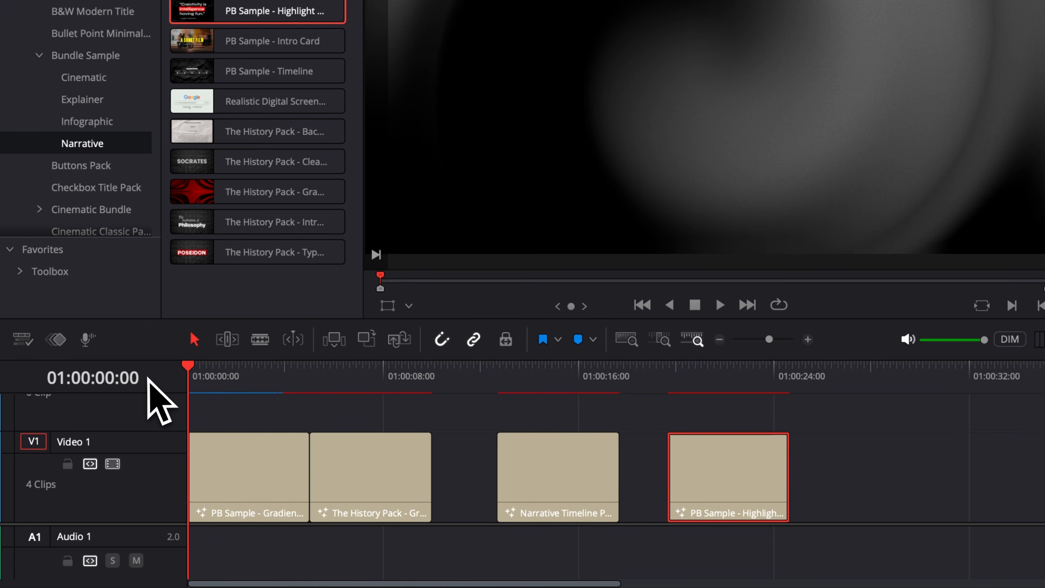
key("space")
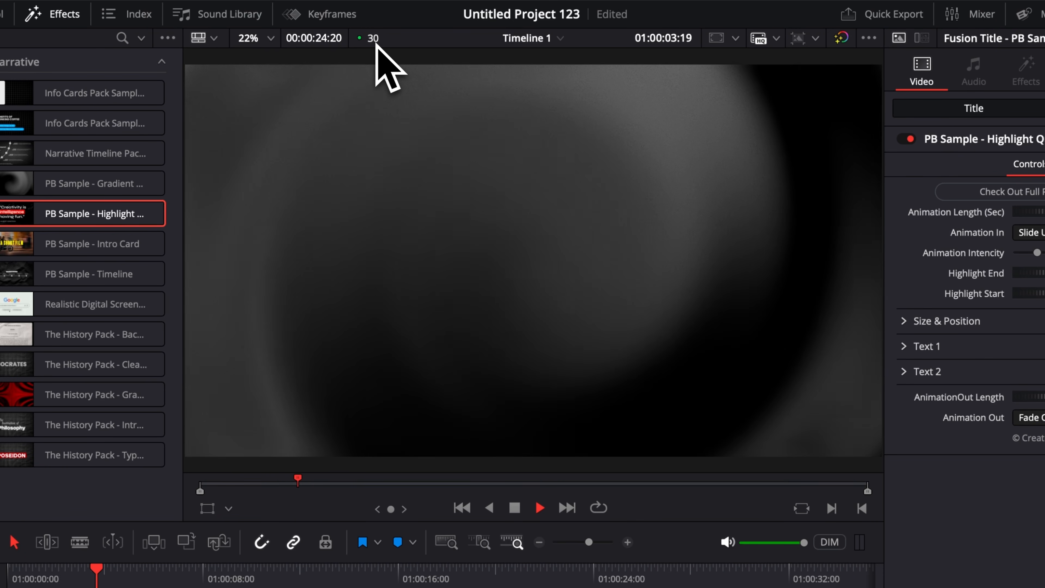
key("space")
Step: Select the first gradient background clip and set the red value of its Color 1 to 0.299
left_click(204, 504)
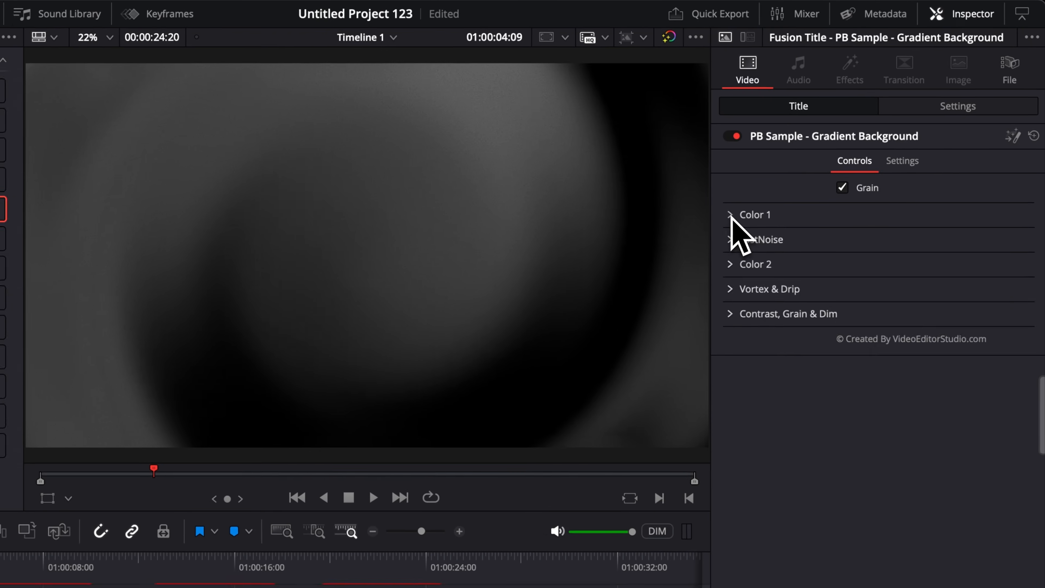
left_click(813, 163)
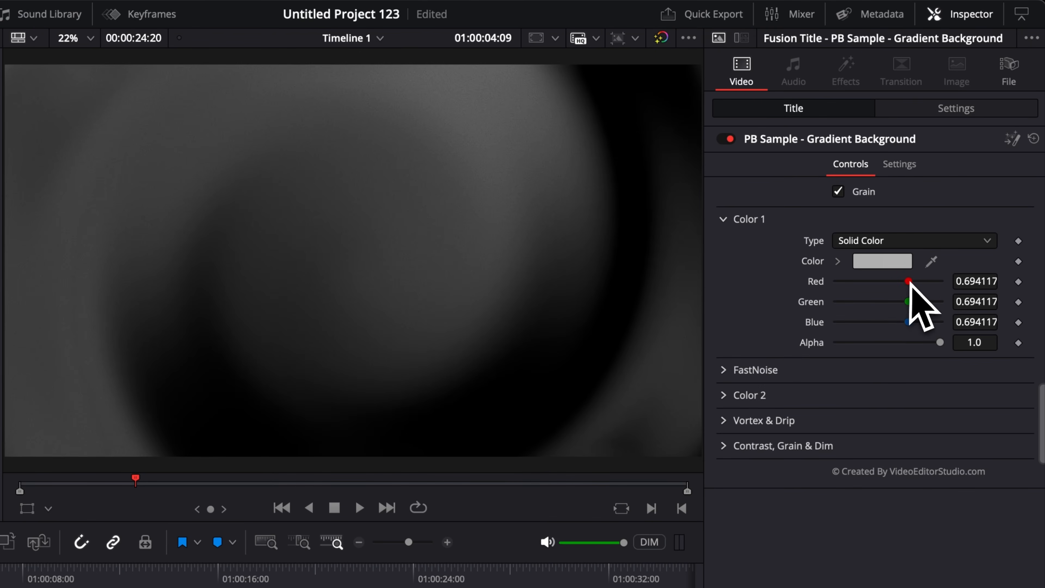
left_click_drag(908, 280, 870, 281)
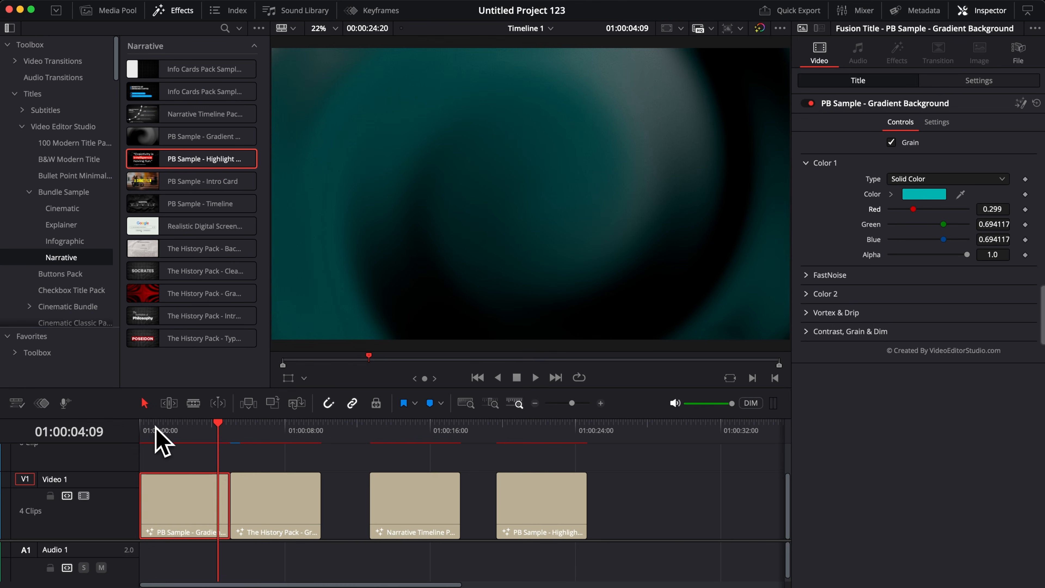
Step: Play back the recolored gradient background from its start to examine how the cache re-renders after the color change
left_click(139, 428)
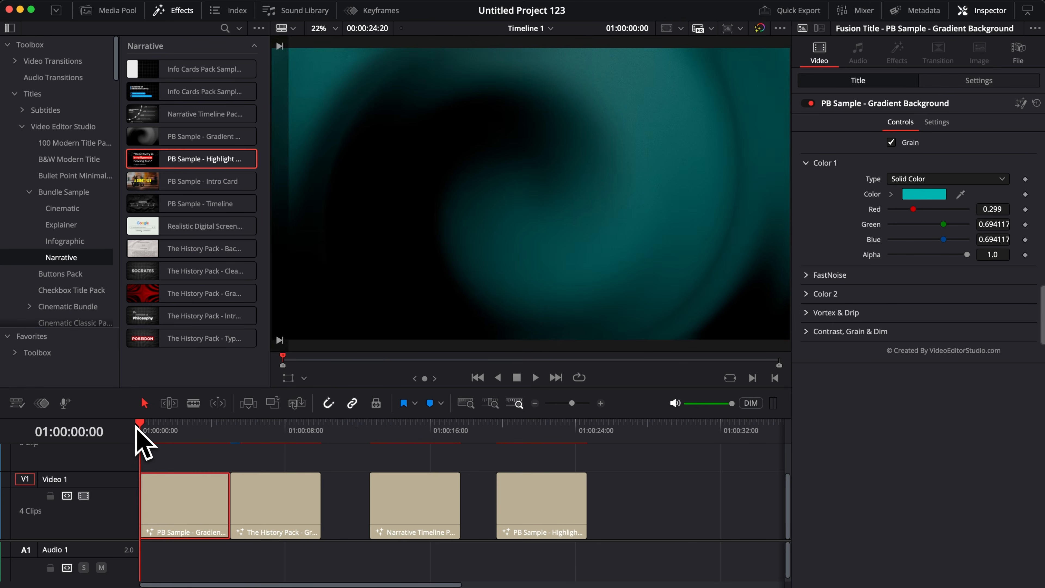
key("space")
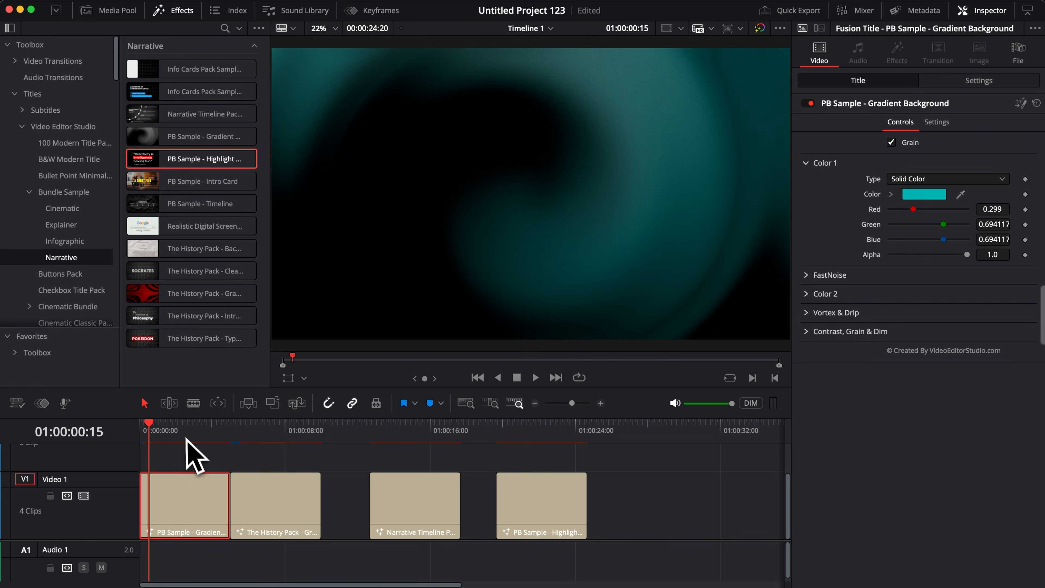
left_click(182, 426)
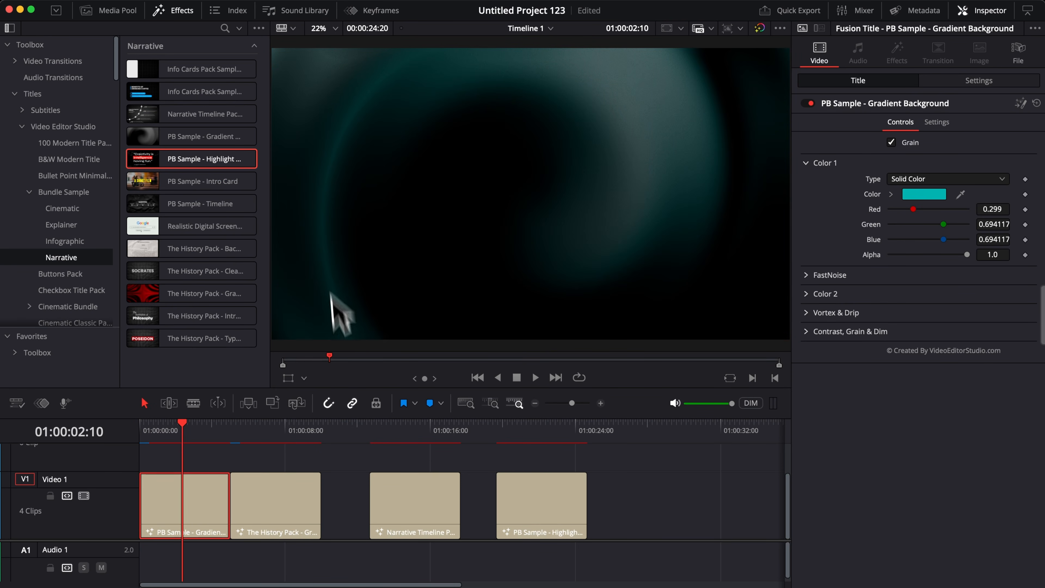
left_click(145, 432)
key("space")
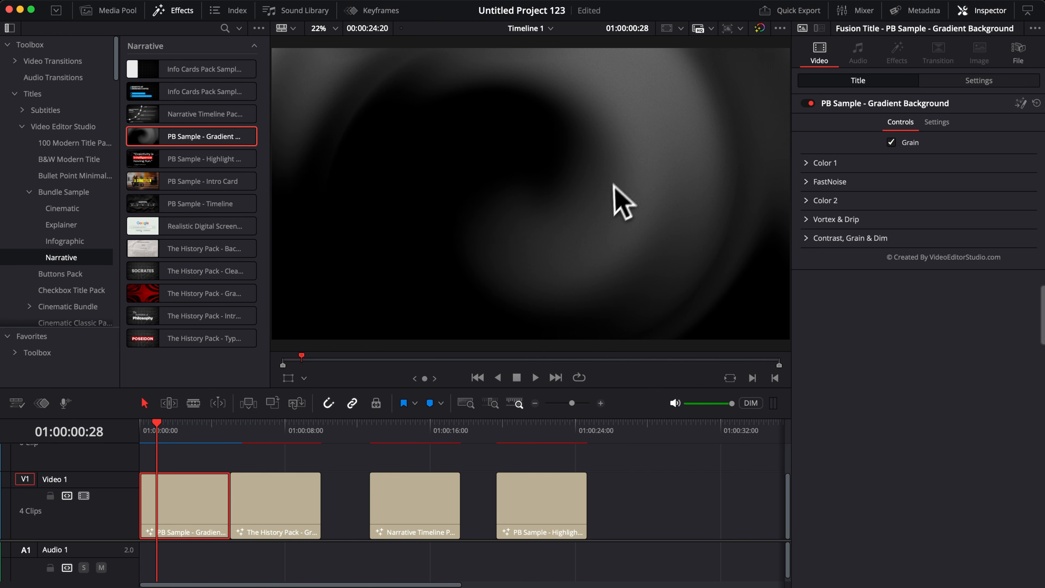
Step: Create a new timeline named Timeline 2 with its own settings, using a vertical 1080 x 1920 HD resolution at 30 fps
left_click(112, 17)
right_click(173, 208)
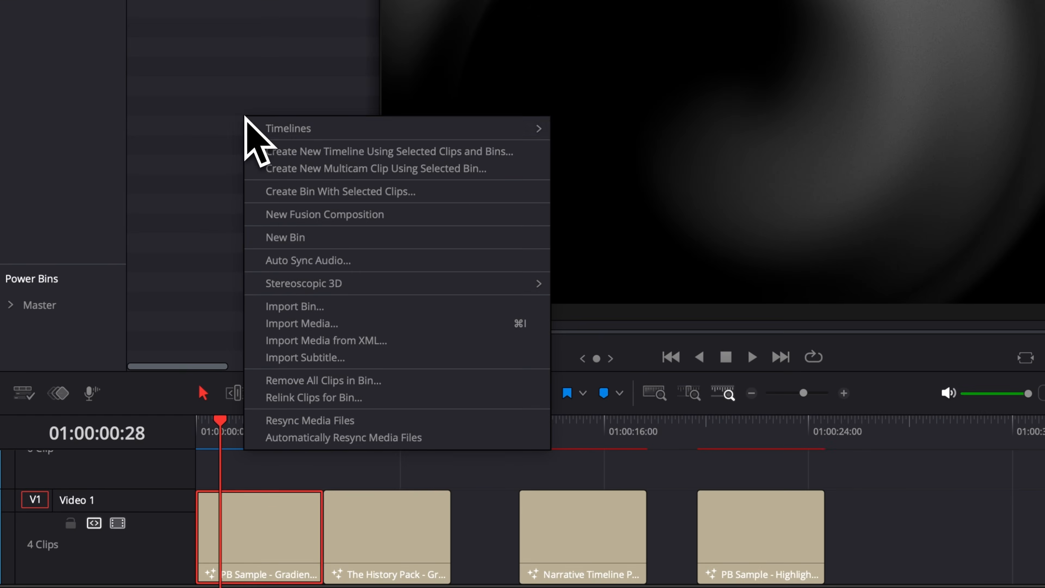
mouse_move(212, 219)
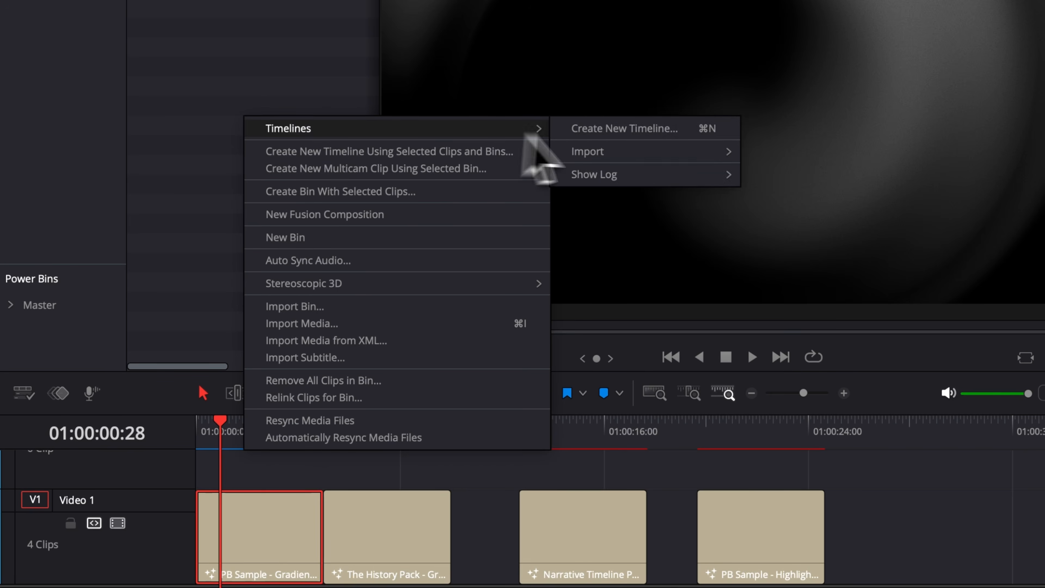
left_click(615, 129)
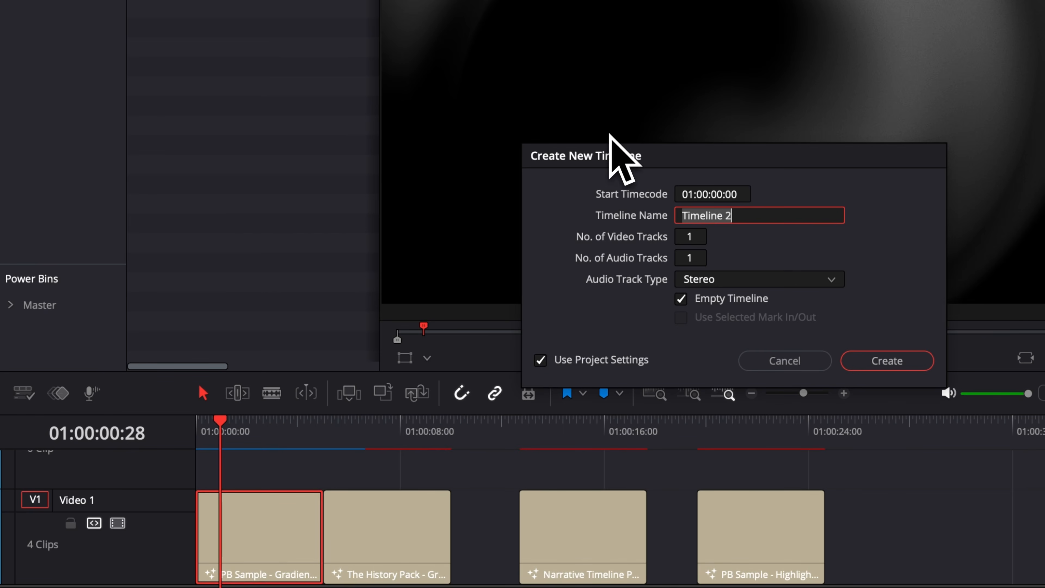
left_click(541, 359)
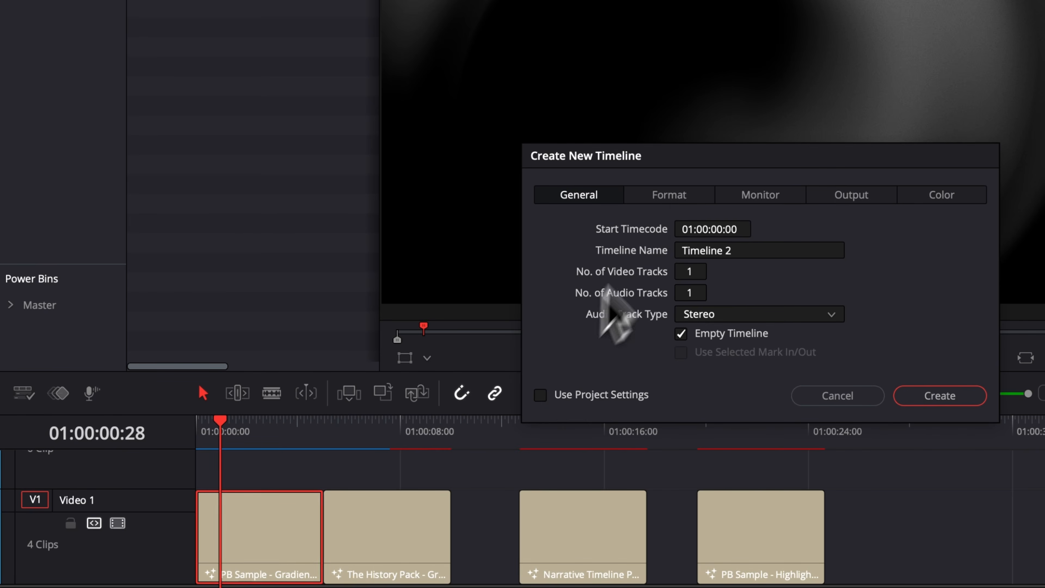
left_click(680, 197)
left_click(695, 238)
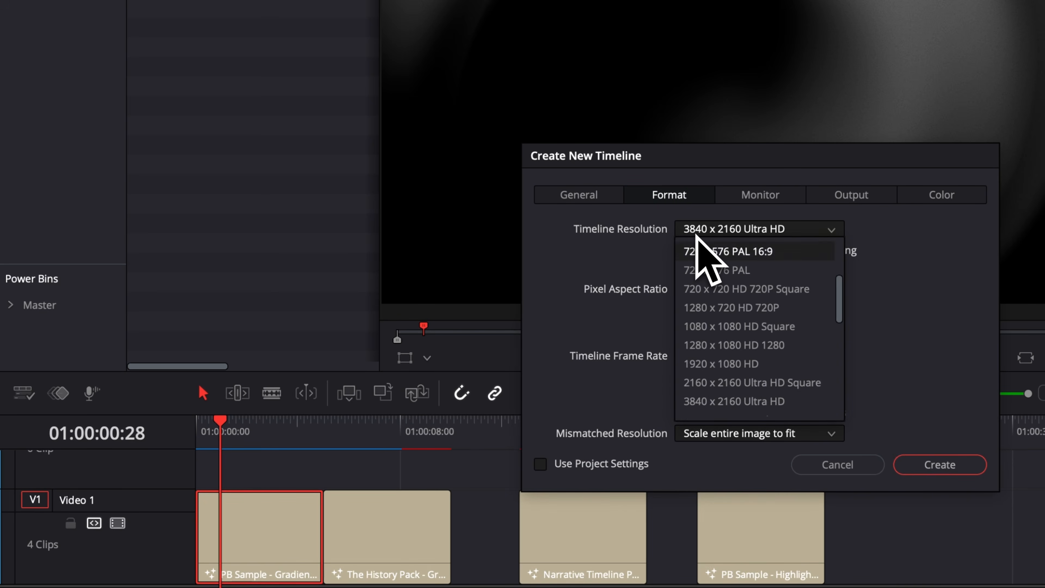
left_click(706, 365)
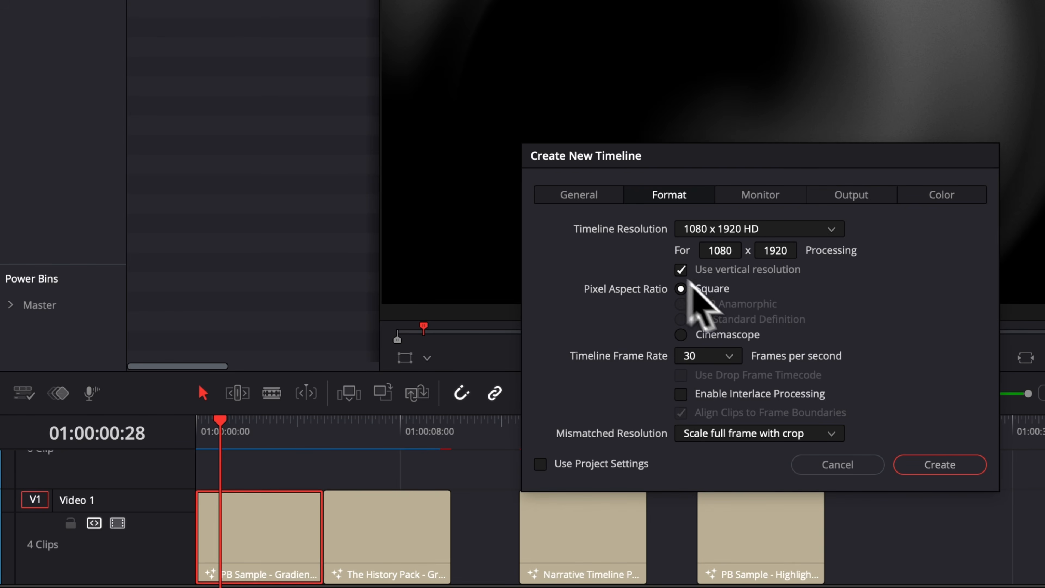
left_click(932, 469)
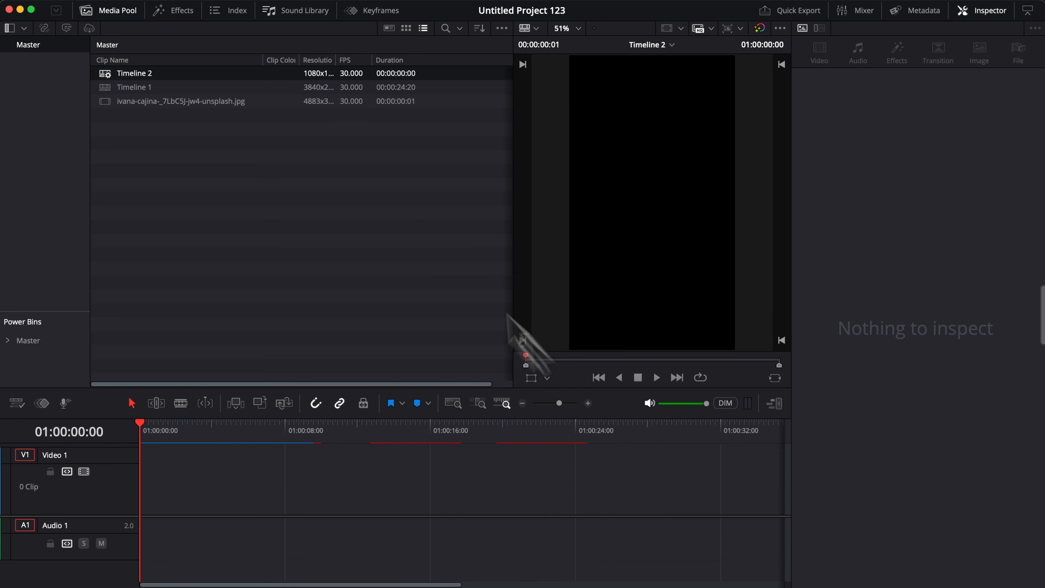
Step: Add the PB Sample - Intro Card title at the start of Video 1 in Timeline 2 and preview it mid-clip
left_click(188, 11)
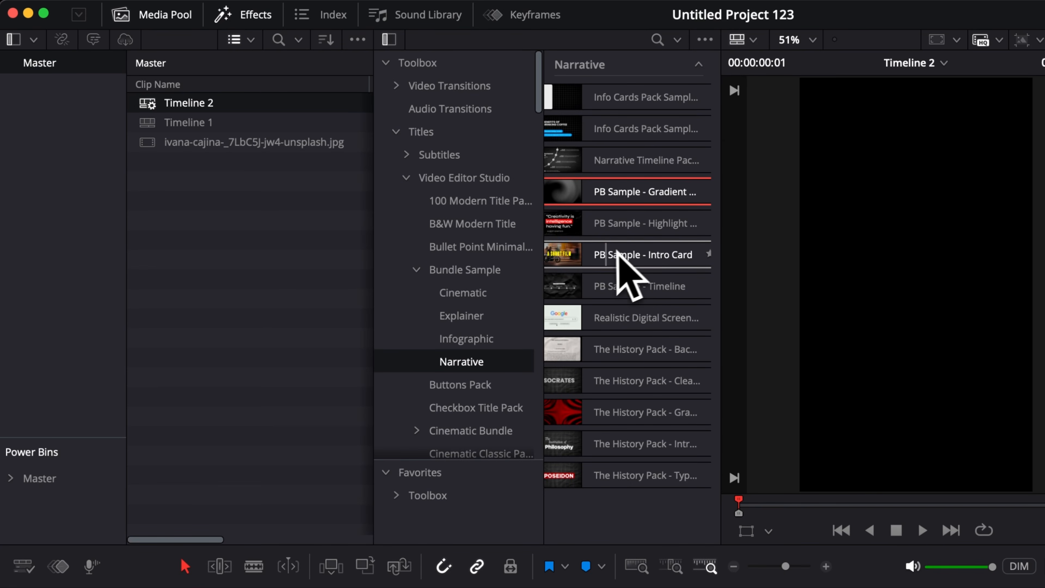
left_click_drag(618, 252, 202, 587)
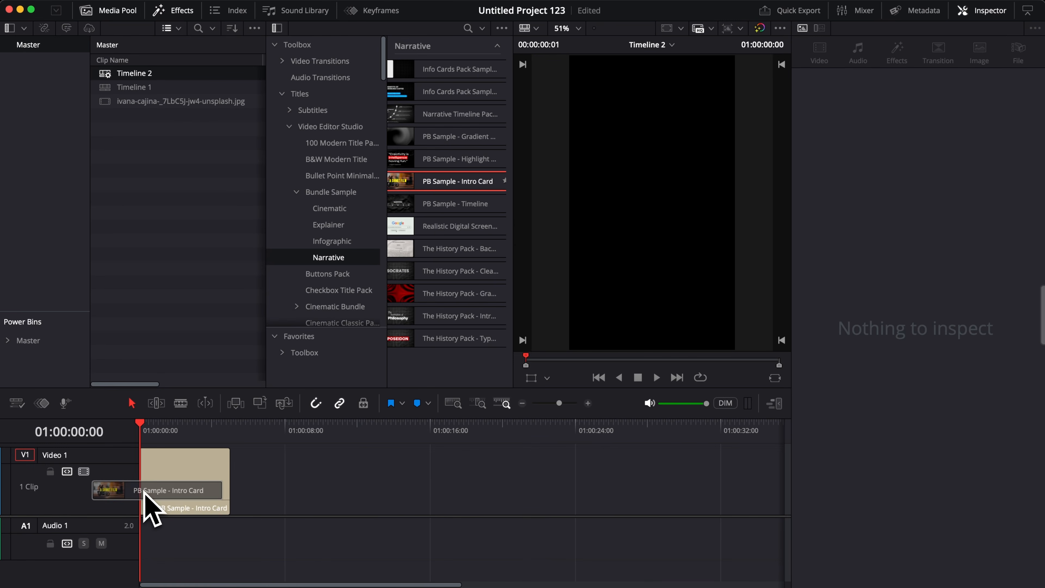
left_click_drag(144, 492, 145, 493)
left_click(181, 439)
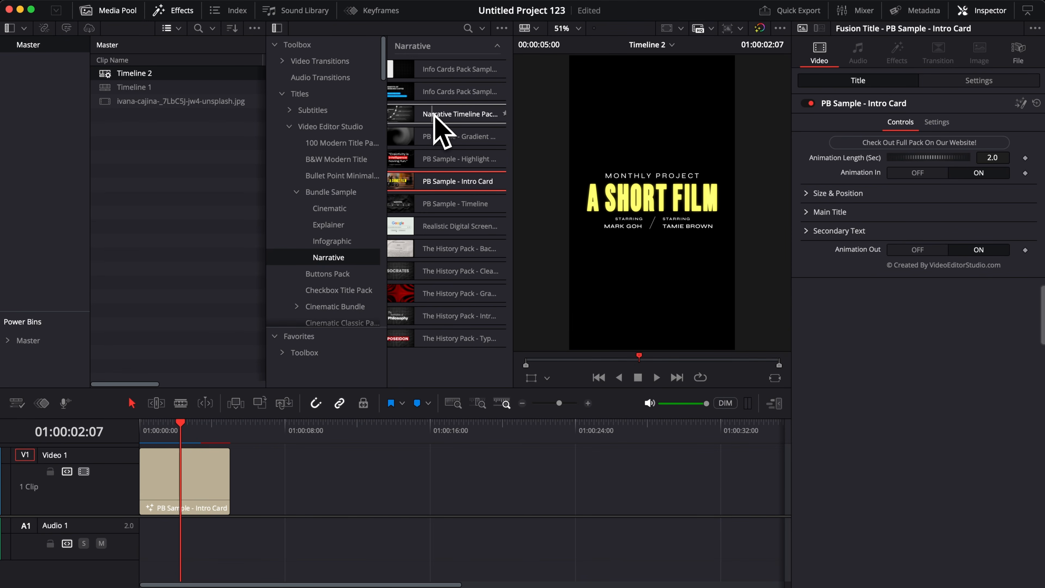
Step: Add the Narrative Timeline Pack Sample title after the intro card, set its zoom to 0.650 and adjust its vertical position
left_click_drag(432, 130, 319, 496)
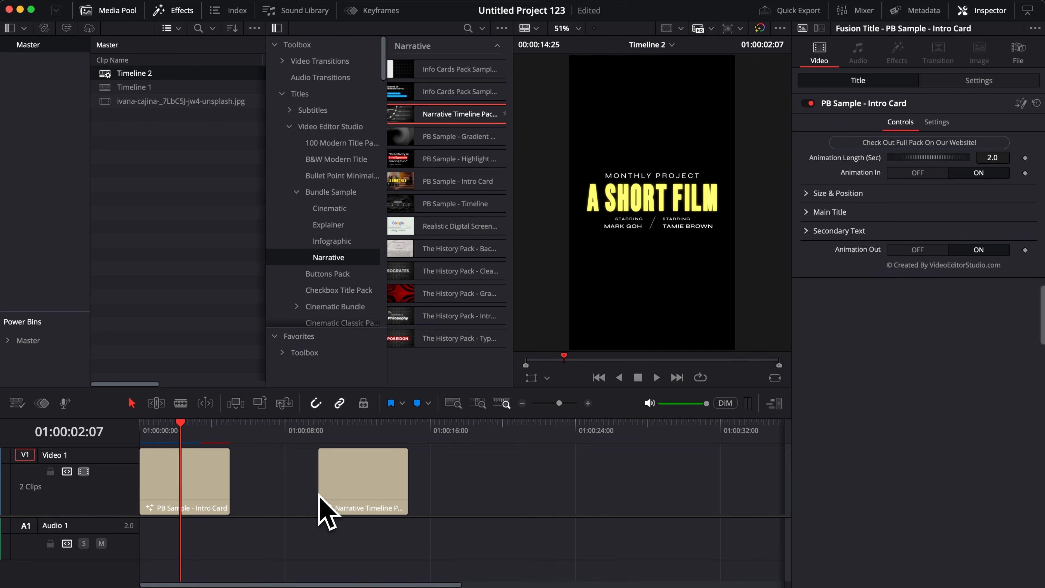
left_click(355, 430)
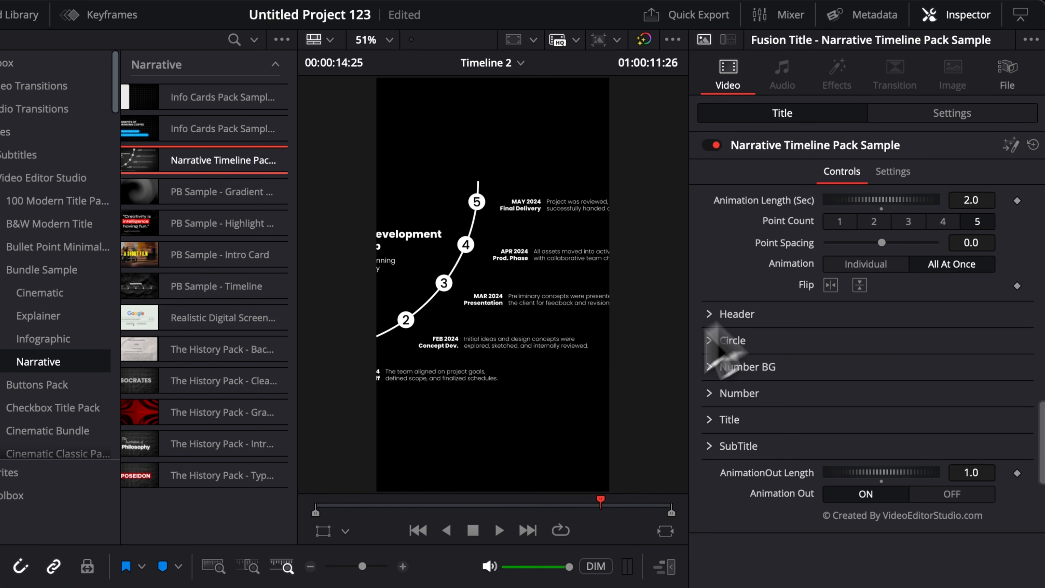
left_click(940, 118)
left_click_drag(805, 171, 773, 170)
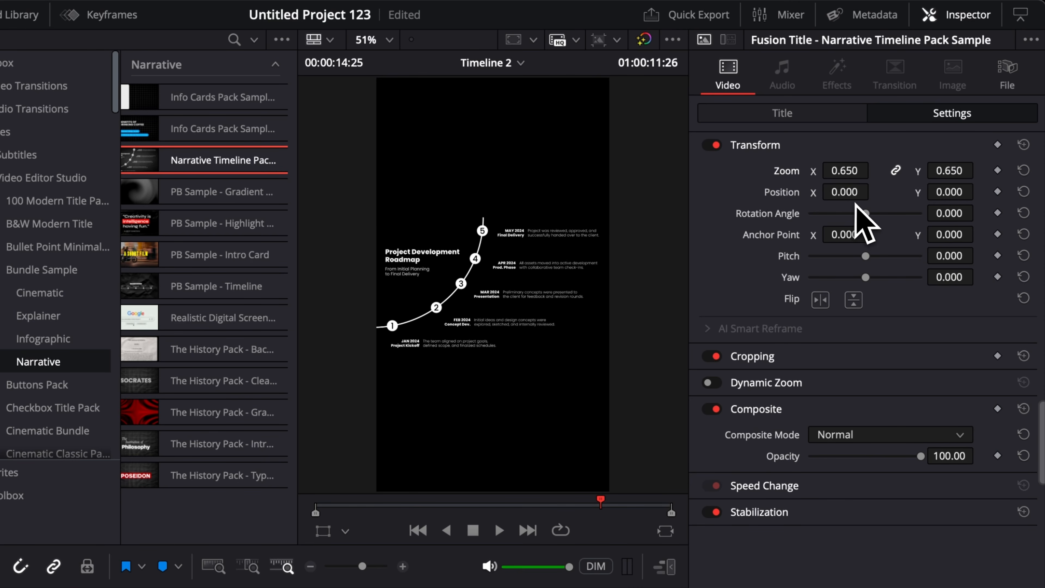
left_click_drag(946, 192, 991, 192)
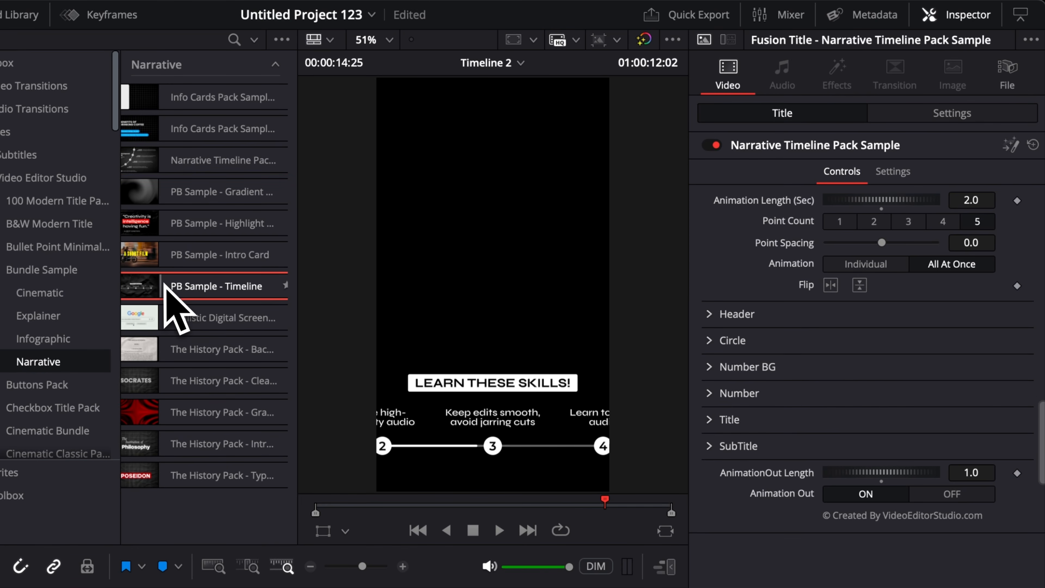
Step: Add the PB Sample - Timeline title after the narrative timeline title on Video 1 and adjust its size
left_click_drag(173, 285, 294, 582)
left_click_drag(464, 450, 426, 537)
left_click(468, 465)
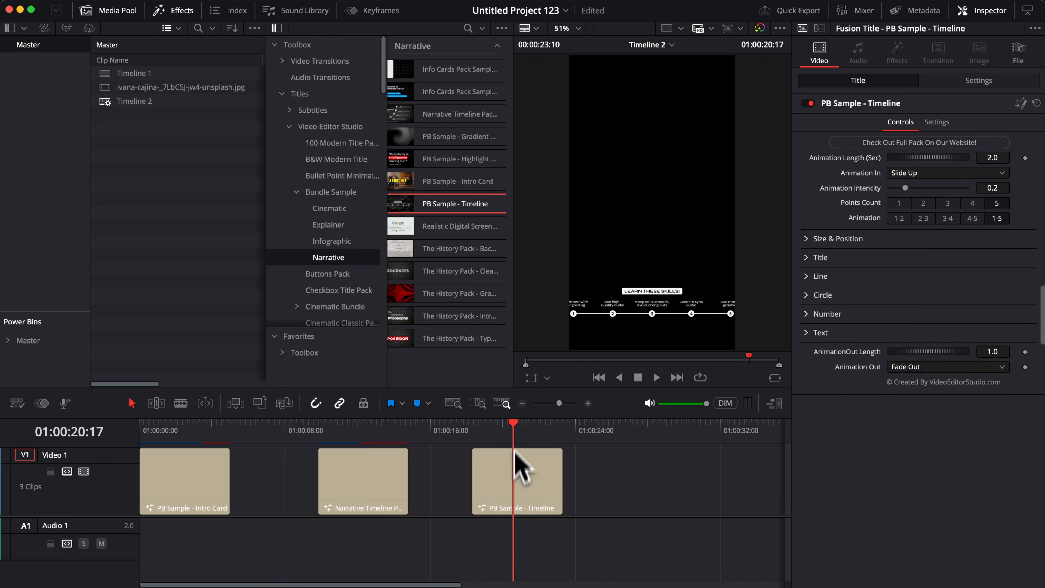
left_click(807, 240)
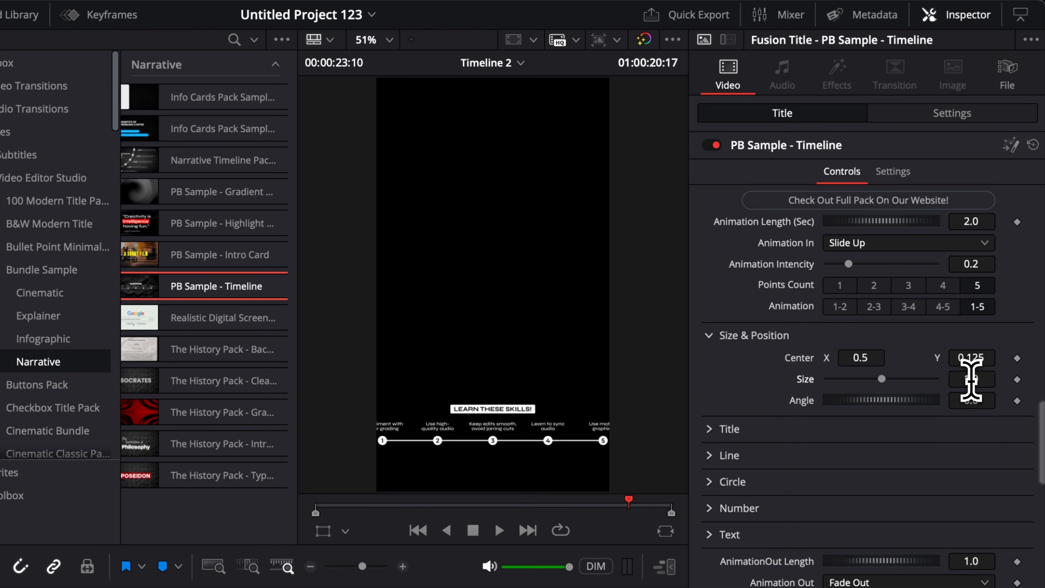
left_click_drag(971, 380, 971, 359)
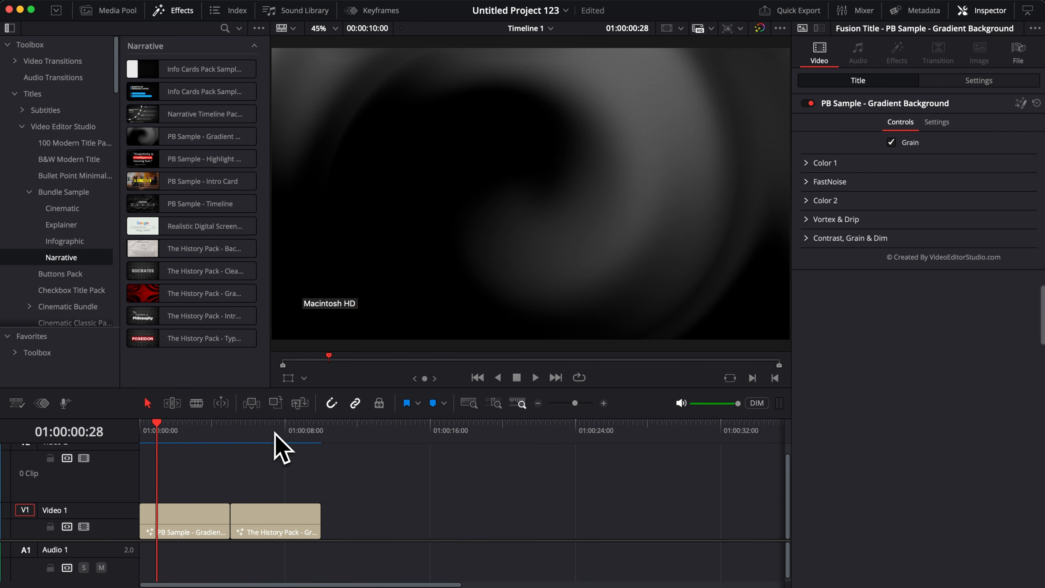
Step: Add the PB Sample - Intro Card title on Video 2 above Timeline 1's first gradient background and scrub through the result
left_click_drag(274, 432, 194, 433)
left_click(283, 442)
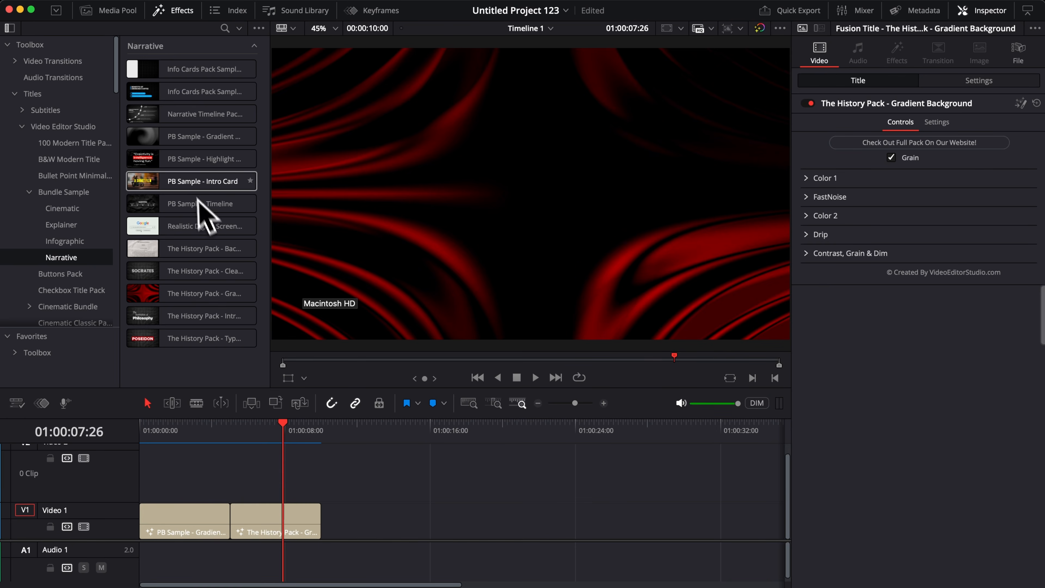
left_click_drag(193, 183, 141, 493)
left_click(171, 433)
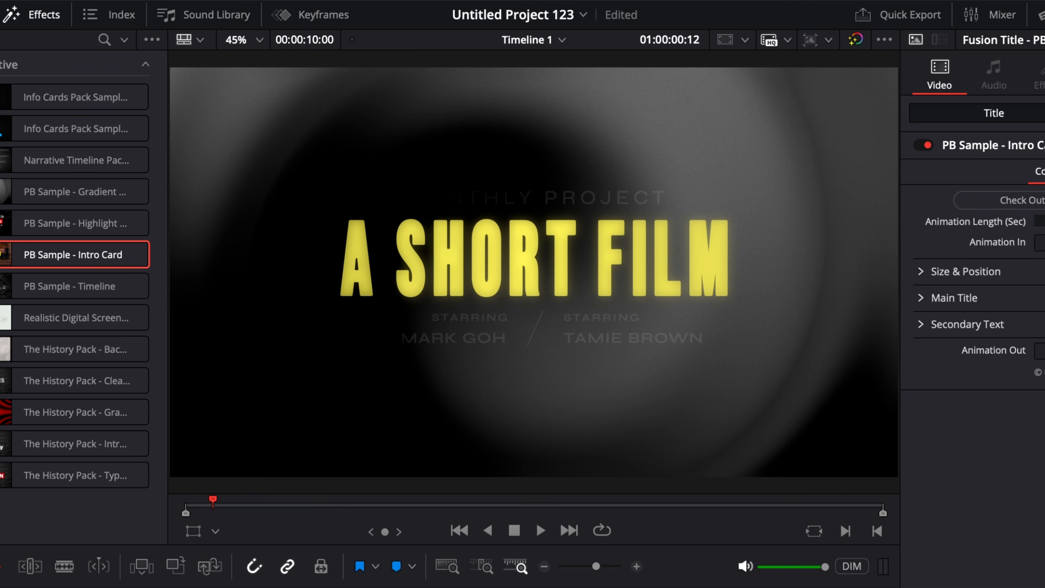
left_click_drag(63, 587, 128, 587)
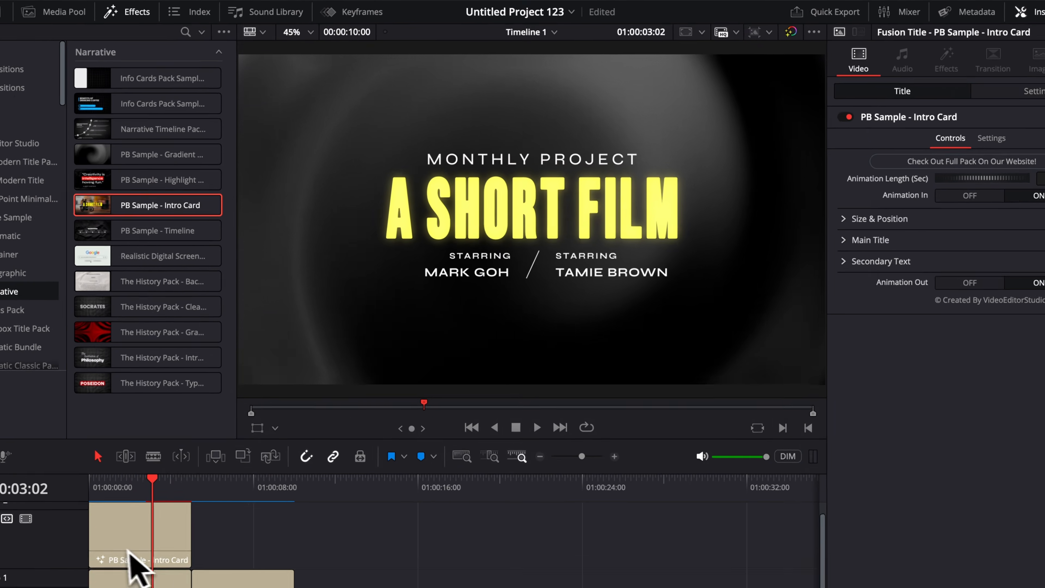
Step: Move the intro card title above The History Pack gradient background on Video 2 and play back the combination
left_click_drag(128, 551, 219, 563)
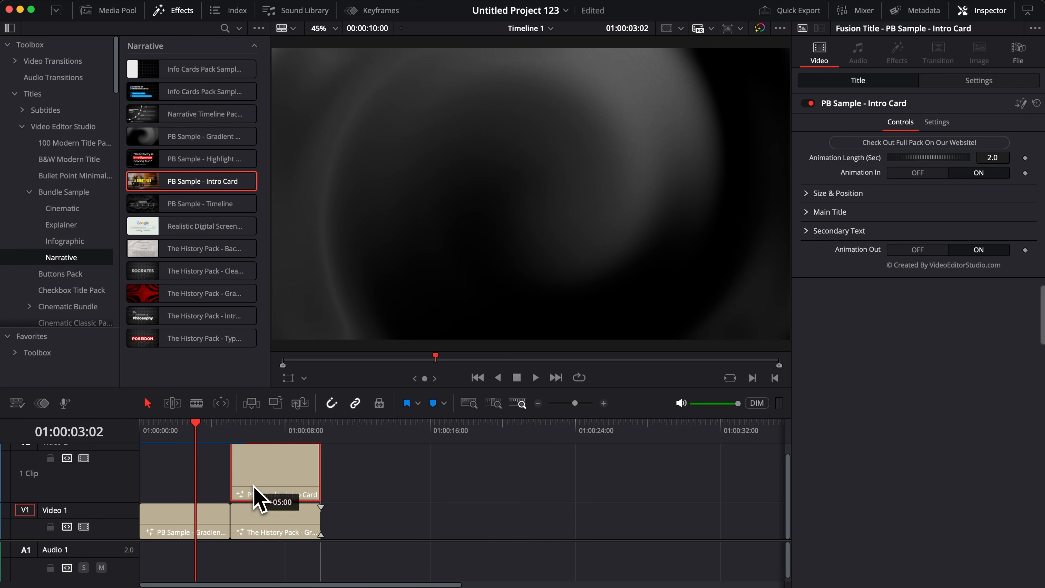
left_click_drag(280, 432, 245, 431)
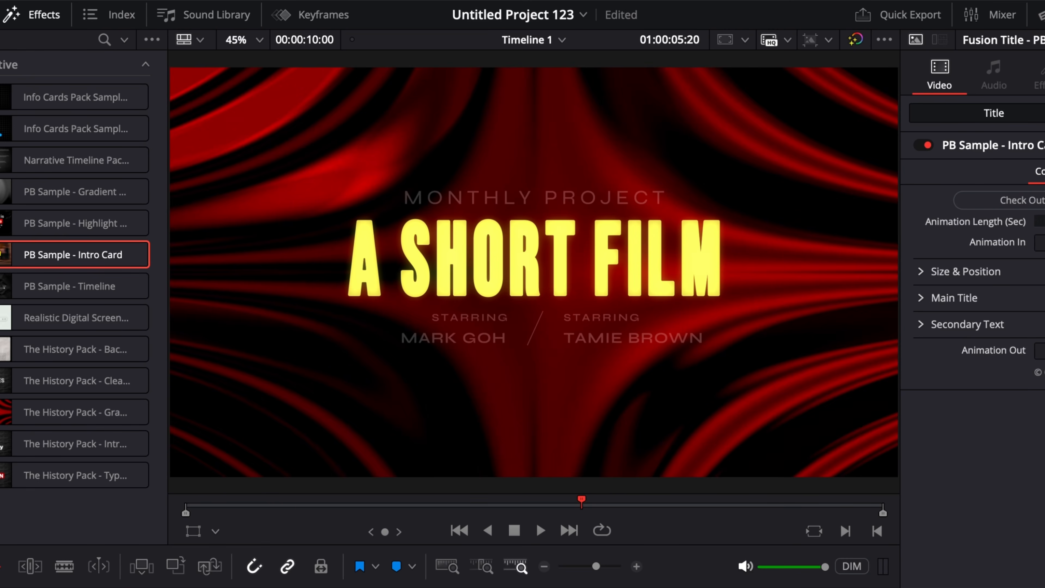
key("space")
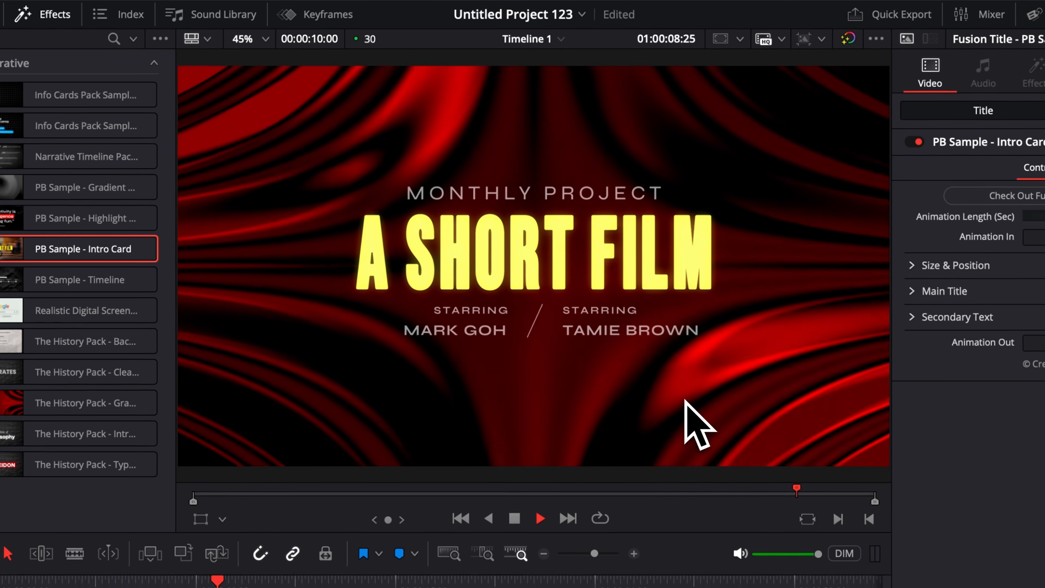
Step: Move the intro card title above the PB Sample - Gradient Background clip on Video 2 and play it back from its start
key("space")
left_click_drag(188, 525, 696, 531)
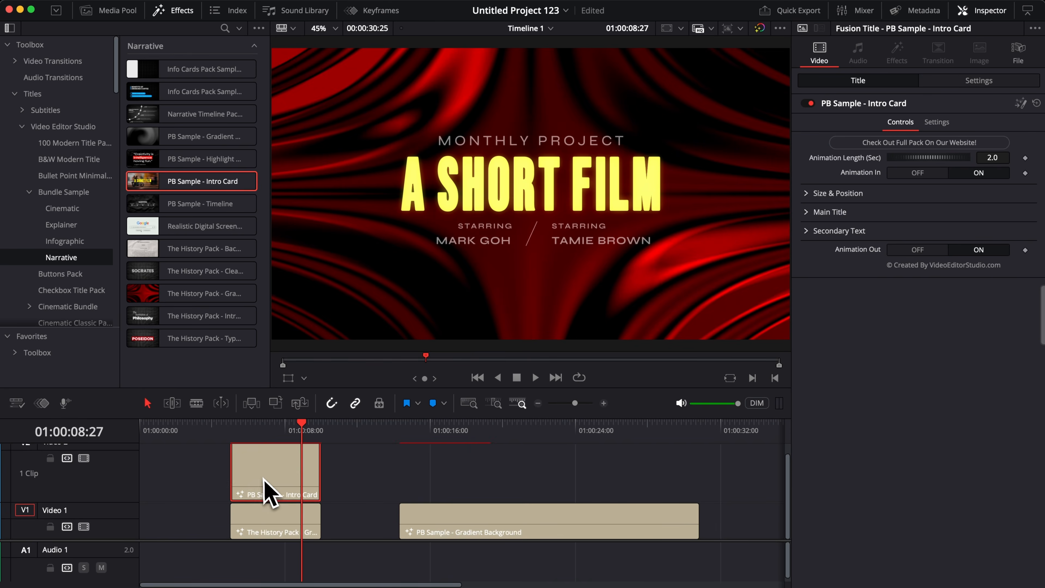
left_click_drag(263, 482, 628, 479)
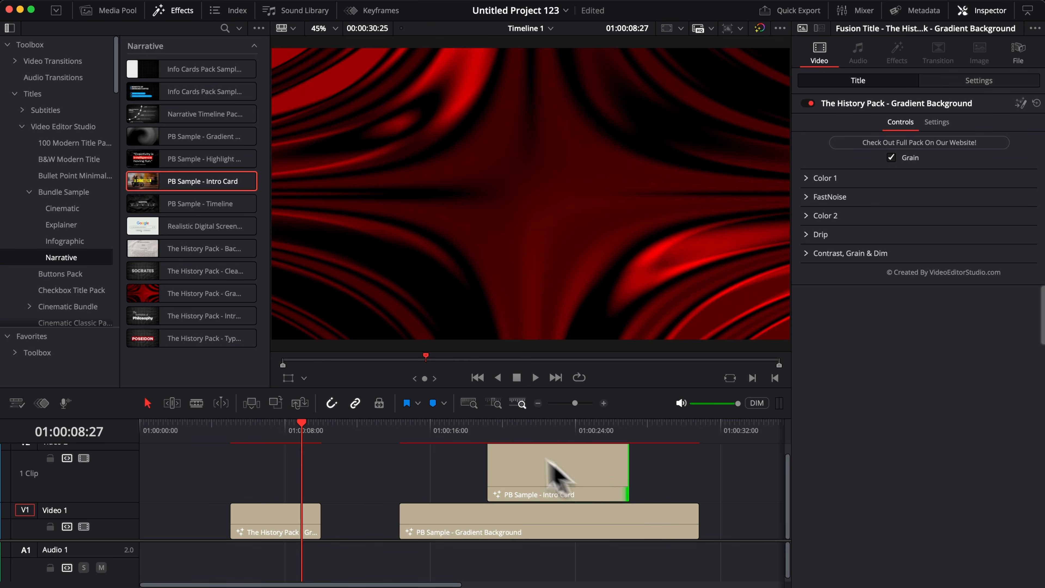
left_click(488, 432)
left_click(629, 430)
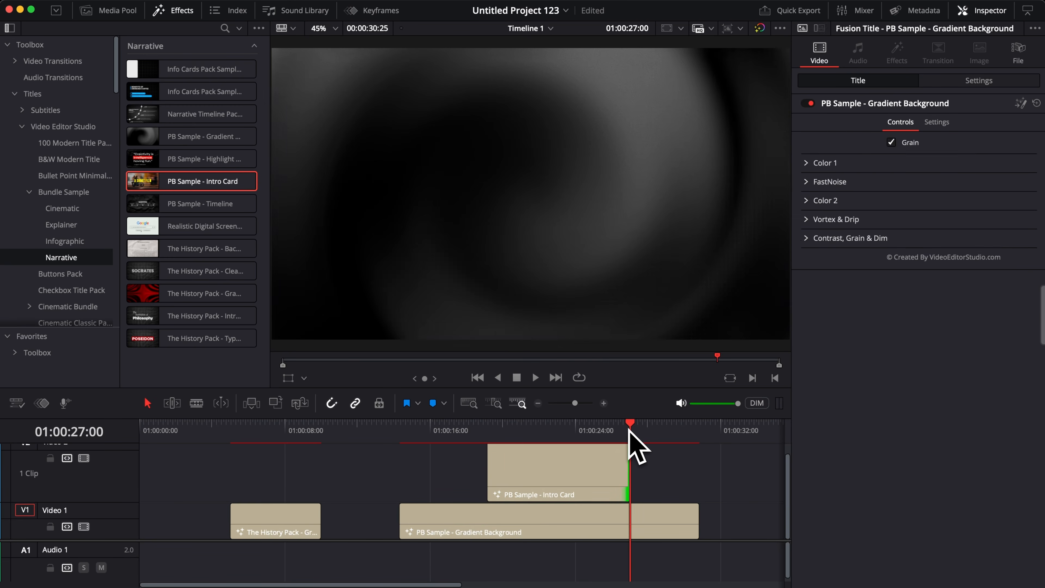
left_click(548, 477)
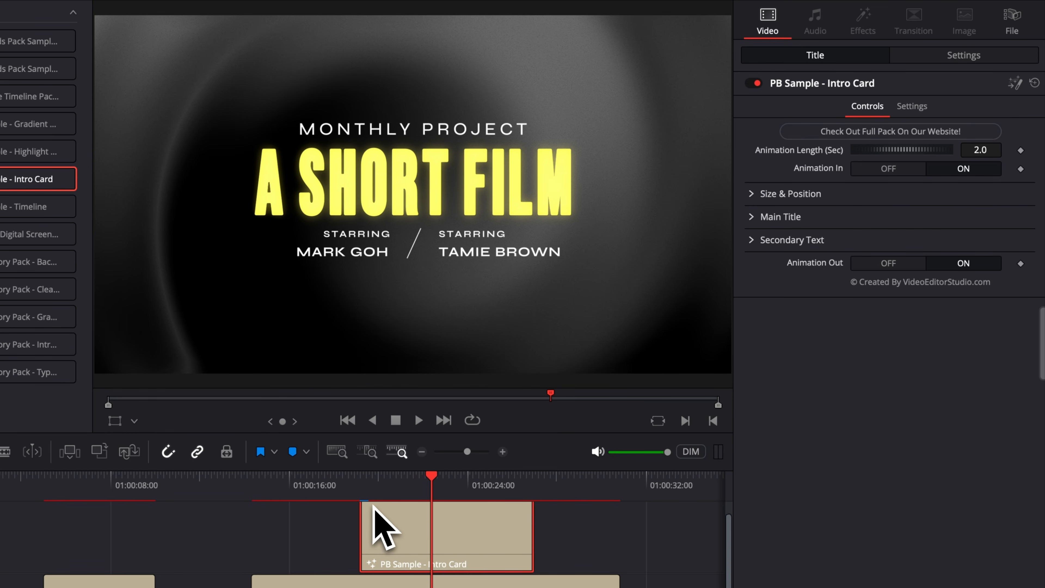
left_click(359, 482)
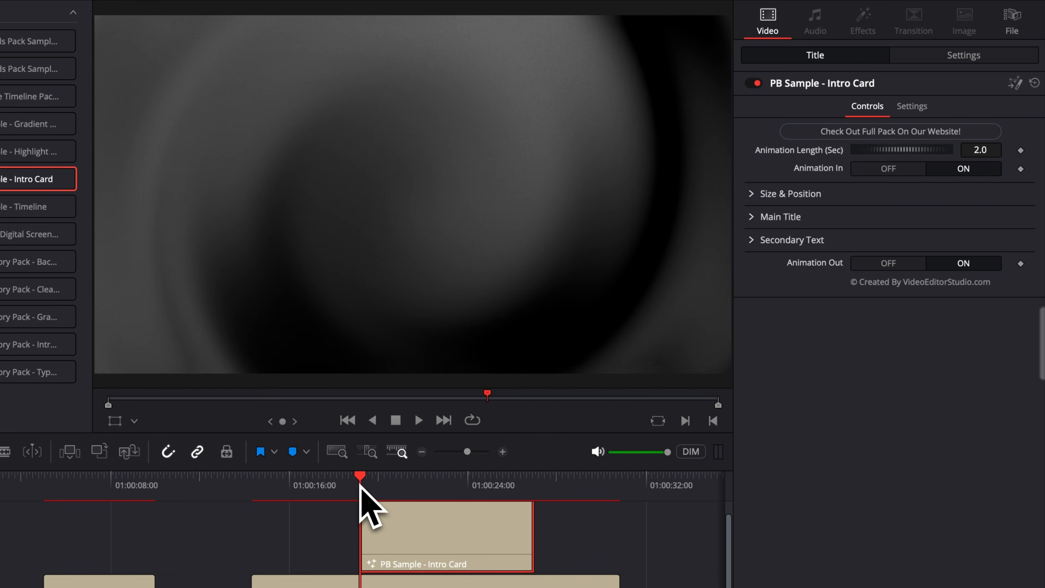
key("space")
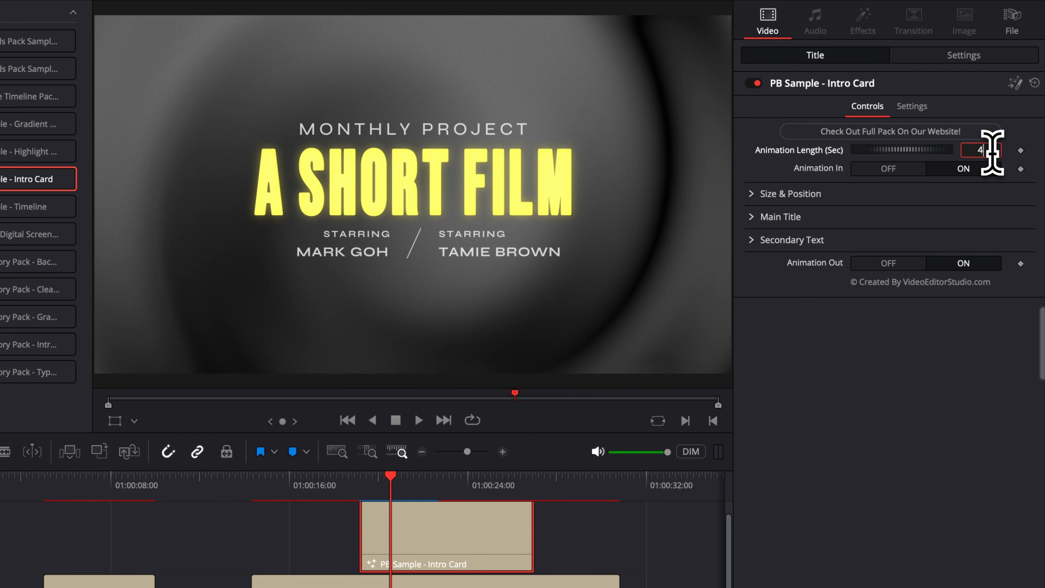
Step: Set the intro card's animation length to 4.0 seconds and play back the title from its start
key("Return")
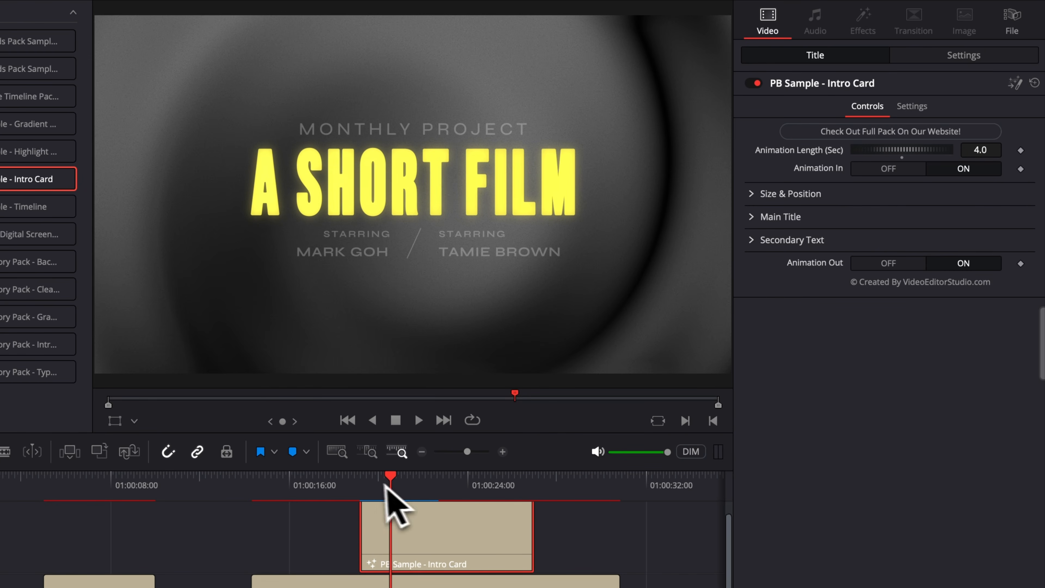
left_click(361, 482)
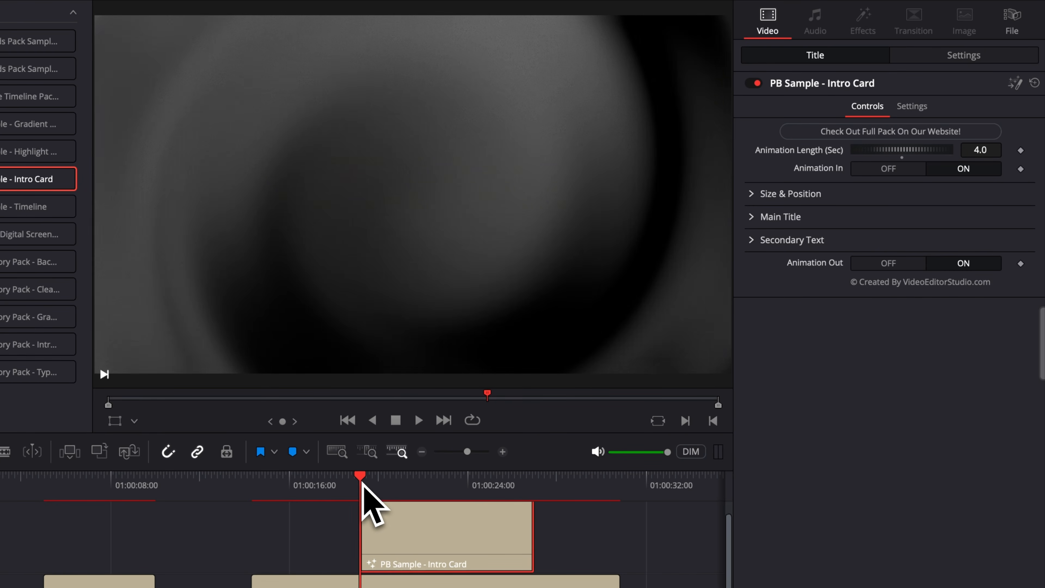
key("space")
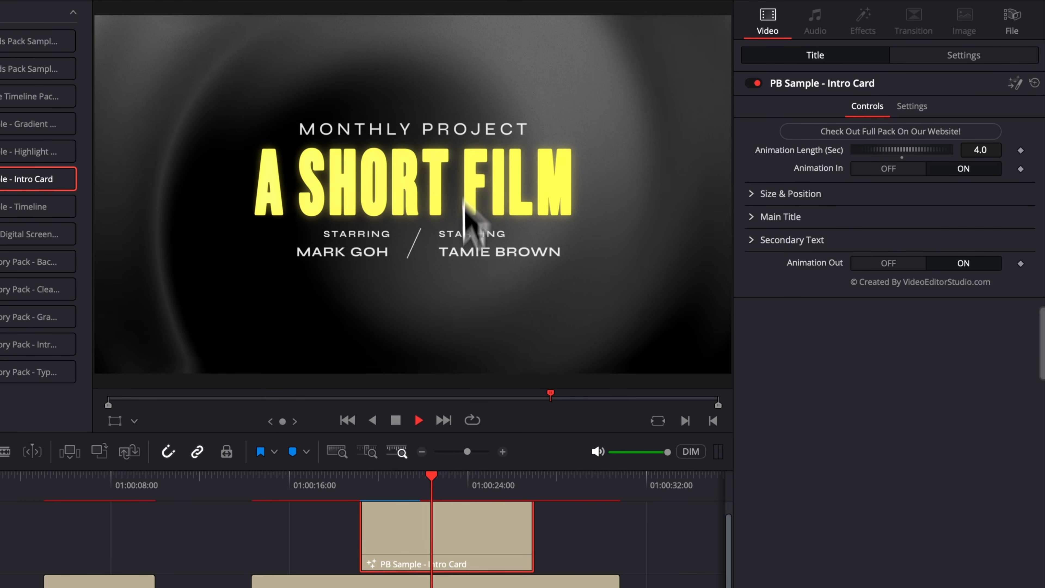
key("space")
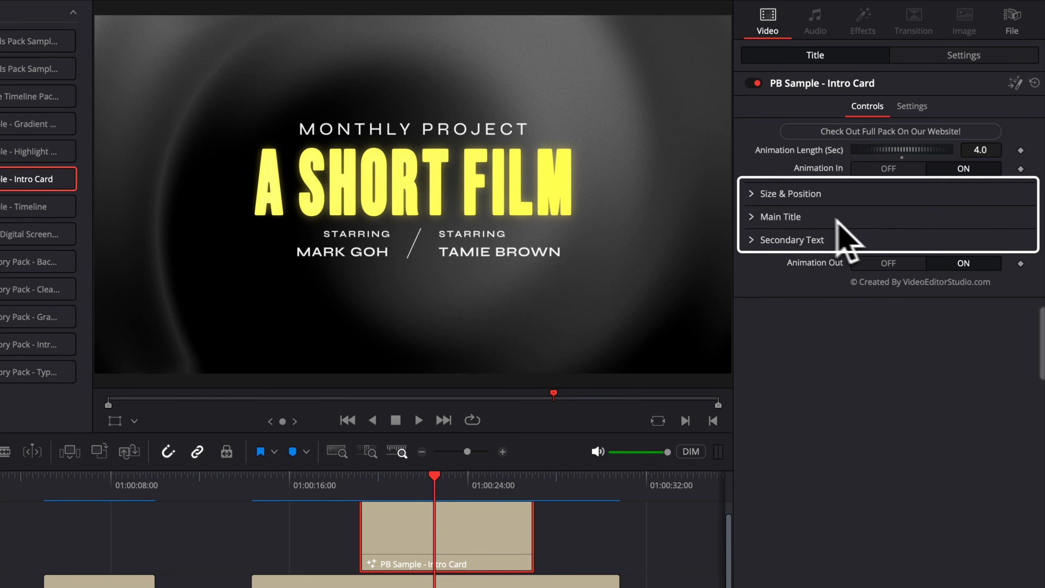
Step: Look through the intro card's Size & Position and Main Title settings
left_click(752, 194)
left_click(751, 195)
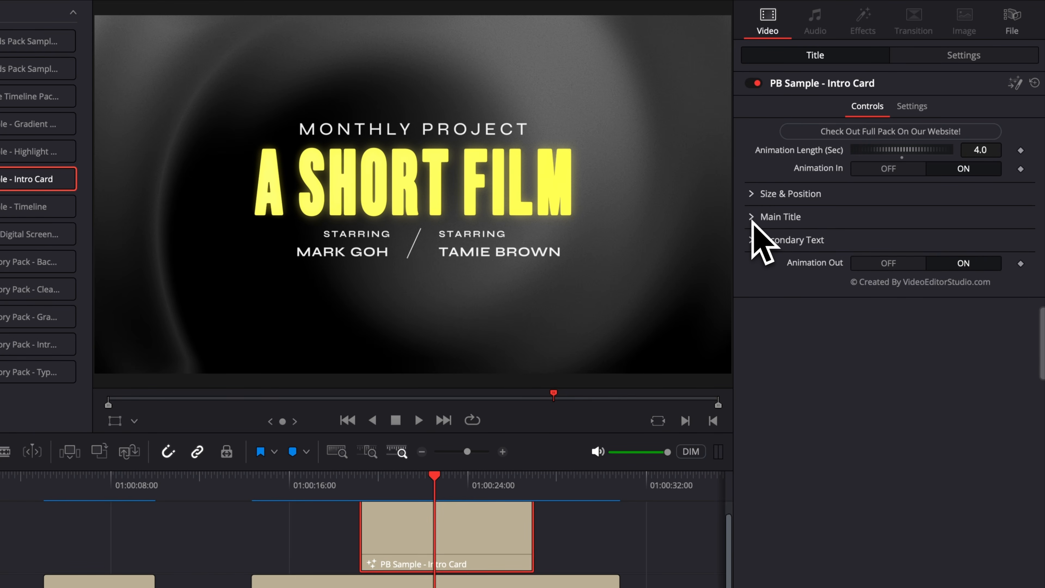
left_click(752, 216)
left_click(752, 217)
left_click(751, 218)
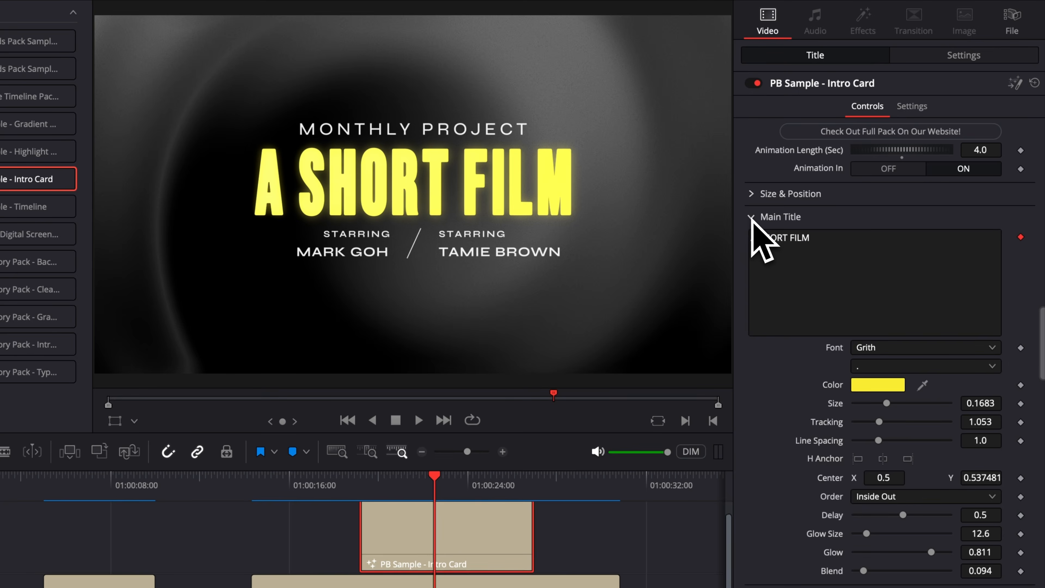
left_click(751, 218)
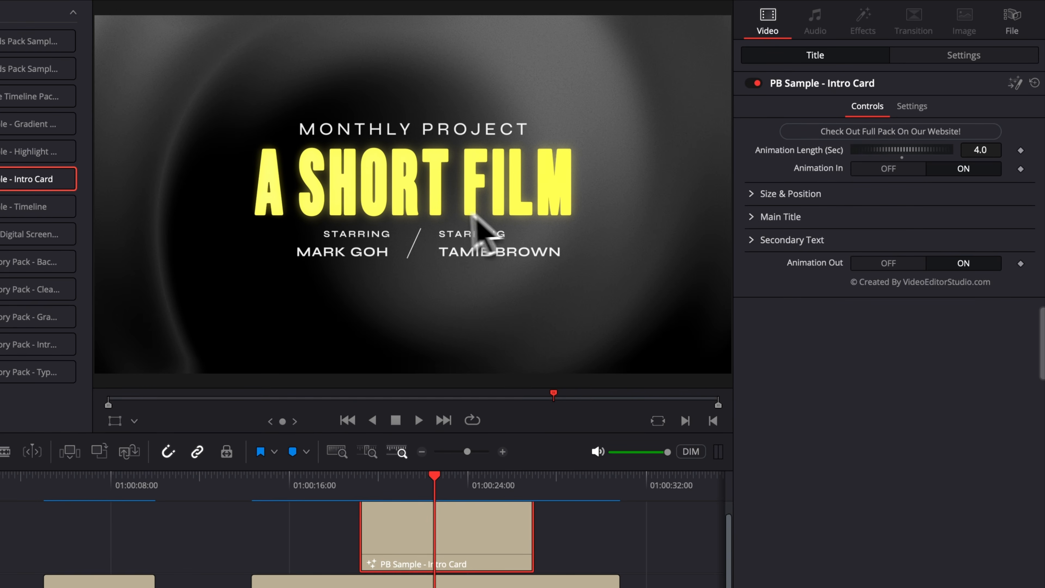
Step: Replace the intro card's main title text with "DAVINCI RESOLVE"
left_click(751, 217)
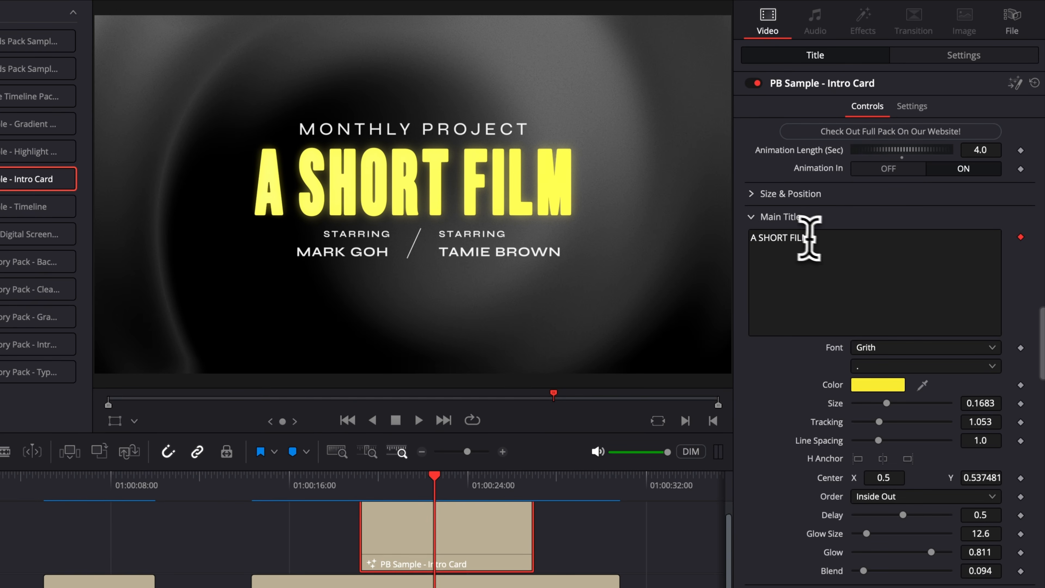
left_click_drag(808, 238, 738, 239)
type("DAV")
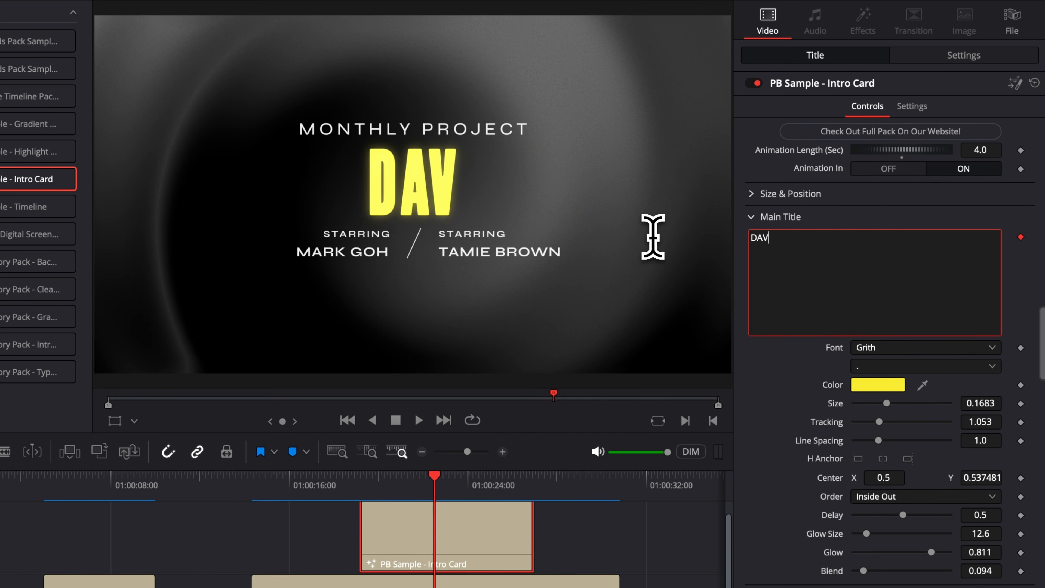
type("INCI RESOLVE")
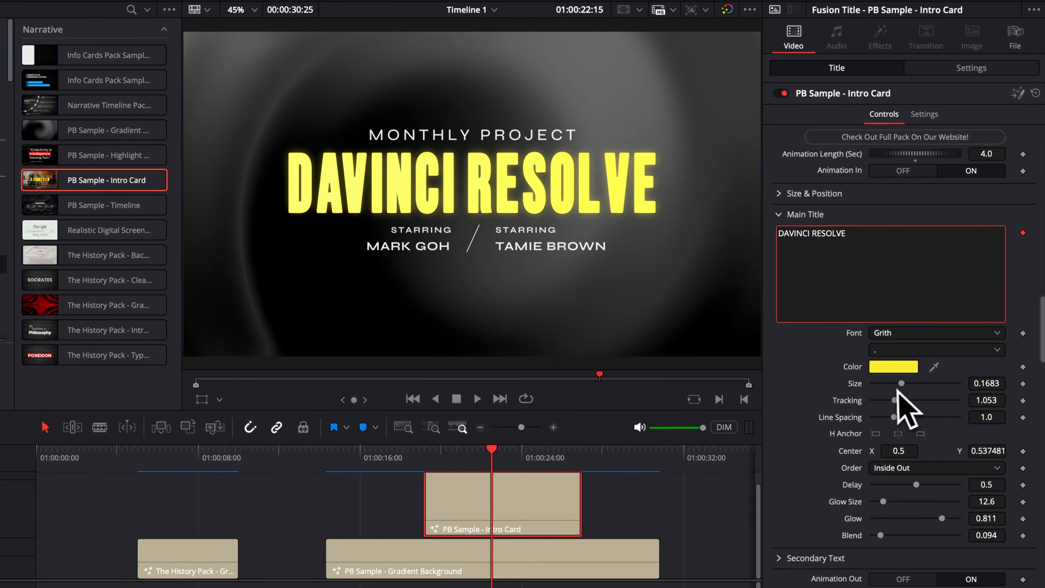
Step: Change the main title's text color to red
left_click(884, 387)
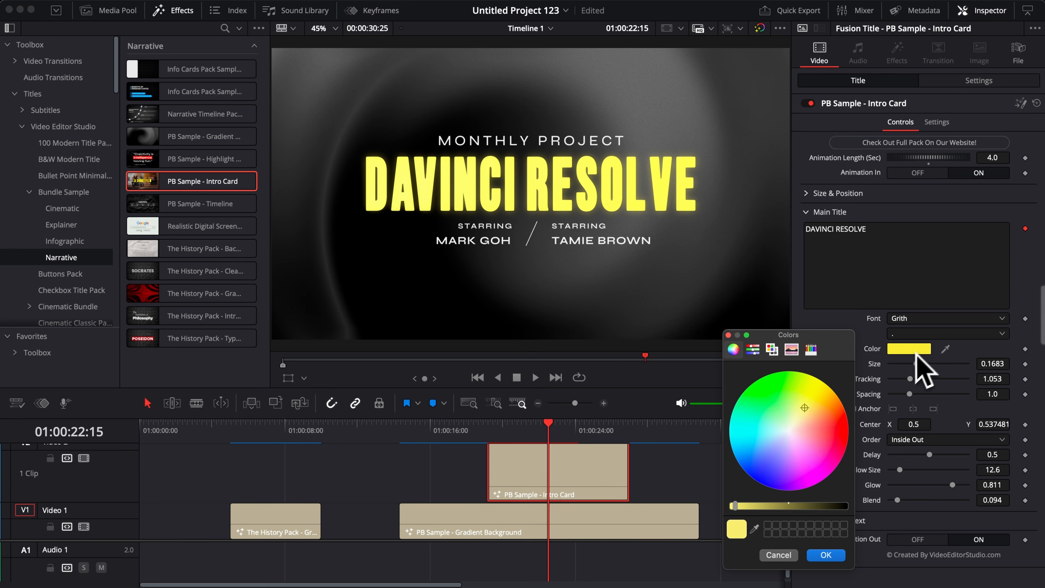
left_click(842, 427)
left_click(825, 554)
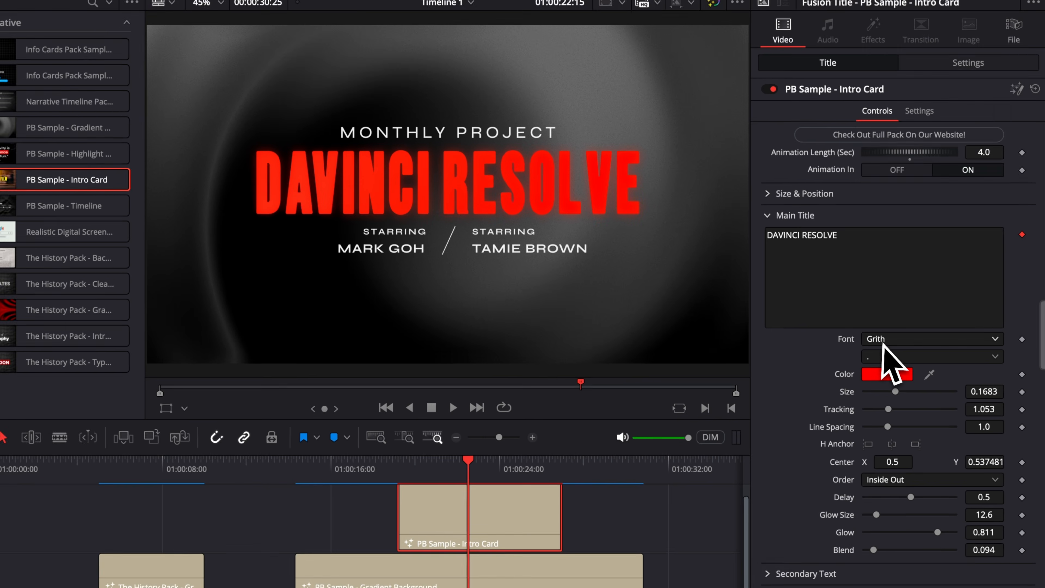
Step: Set the main title's font to Basement Grotesque and reduce its size to 0.0906
left_click(905, 320)
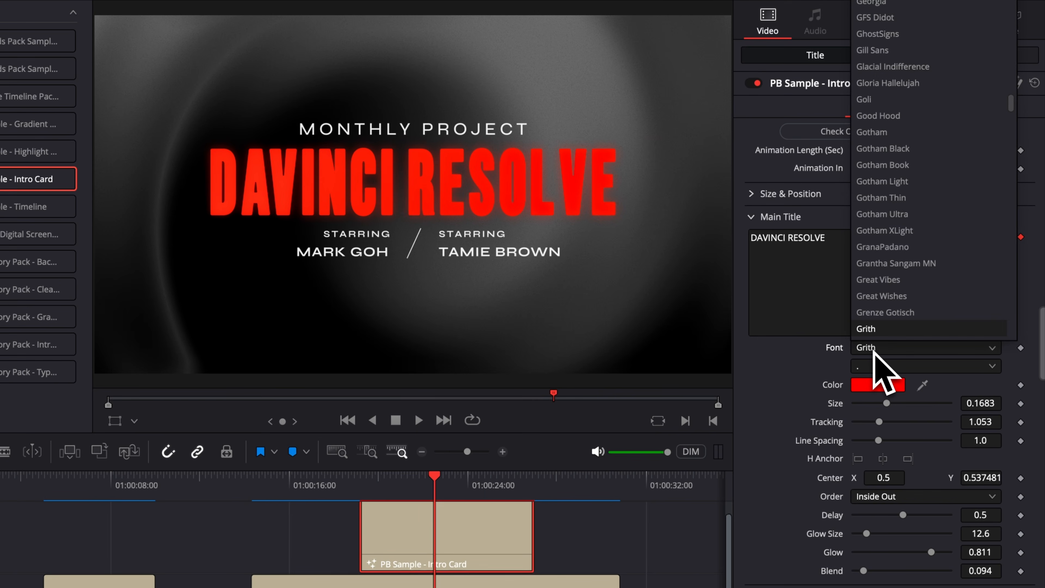
type("bas")
key("Return")
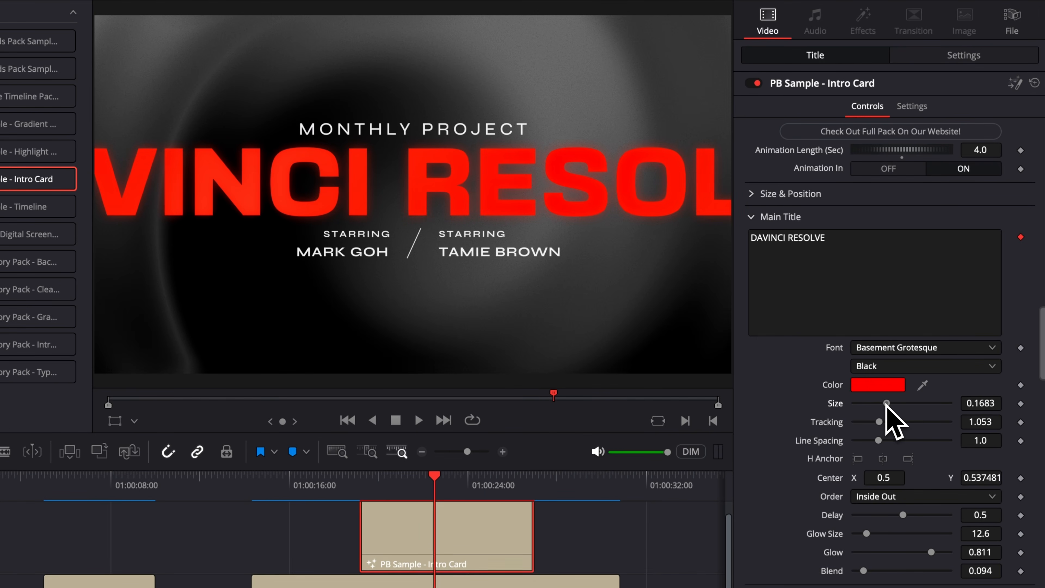
left_click_drag(886, 404, 871, 407)
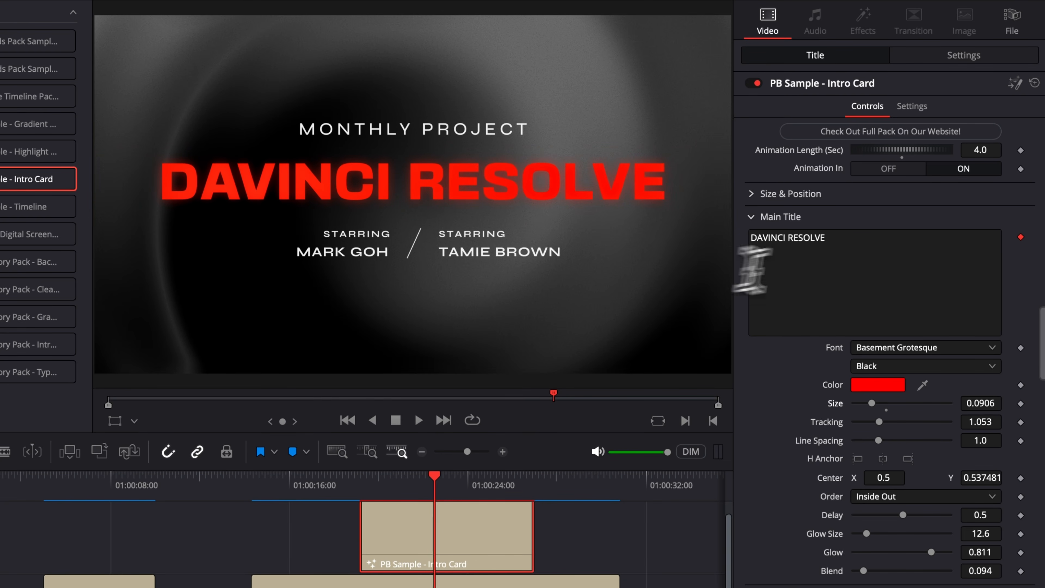
Step: Shorten the main title to "DAVINCI", and play back the intro card shifted earlier above the gradient background
left_click(835, 244)
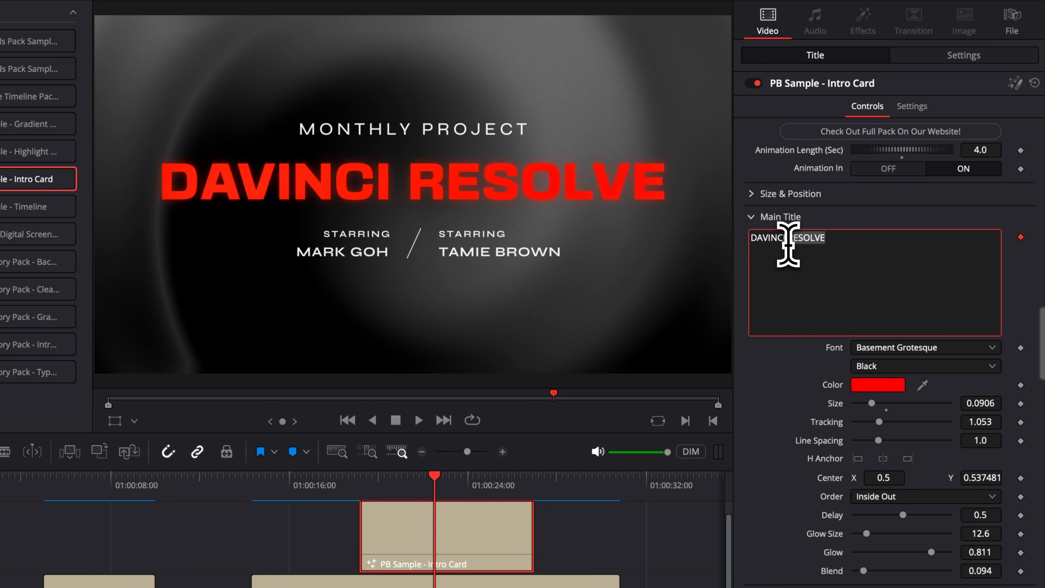
key("BackSpace")
left_click(266, 483)
key("space")
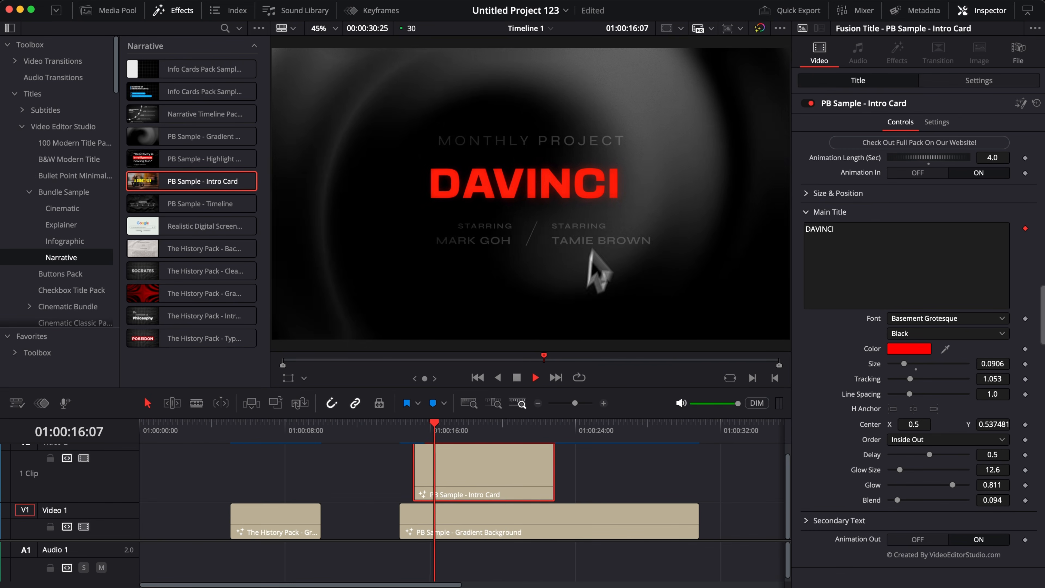
key("space")
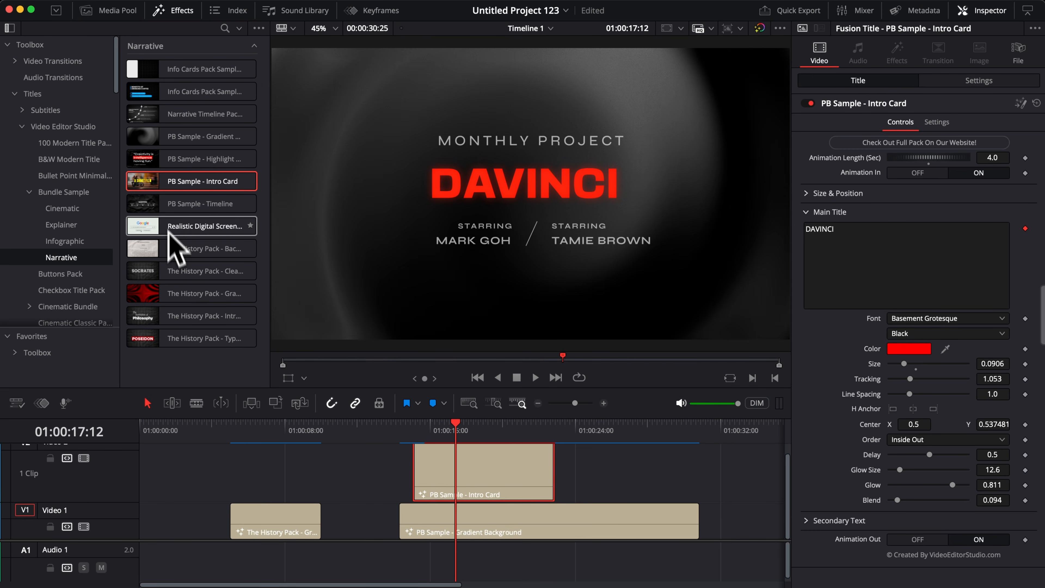
Step: Add The History Pack - Clean Motion title after the intro card on Video 2 and play it back over the gradient background
left_click_drag(170, 272, 582, 469)
left_click(581, 428)
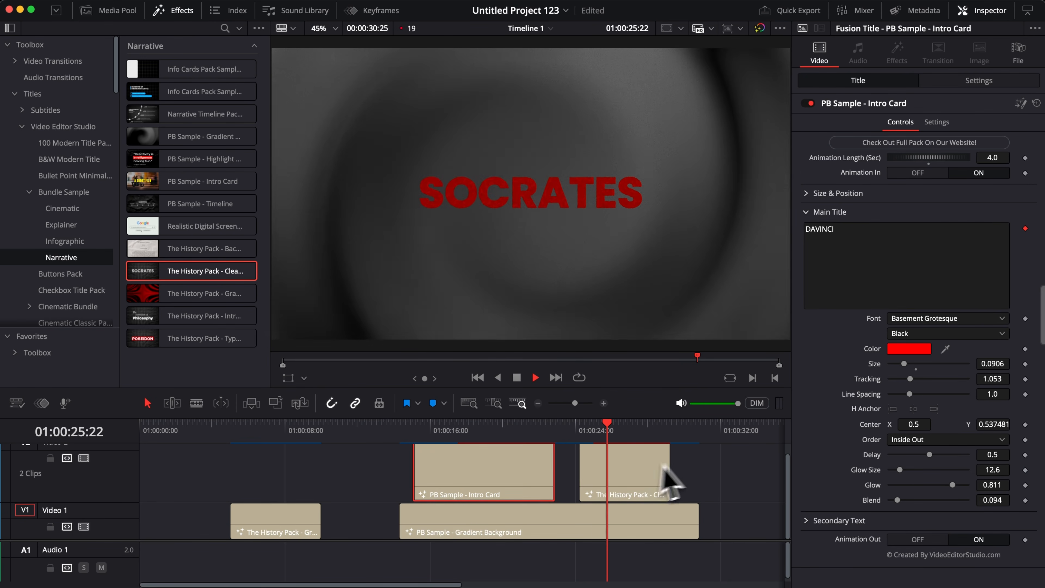
key("space")
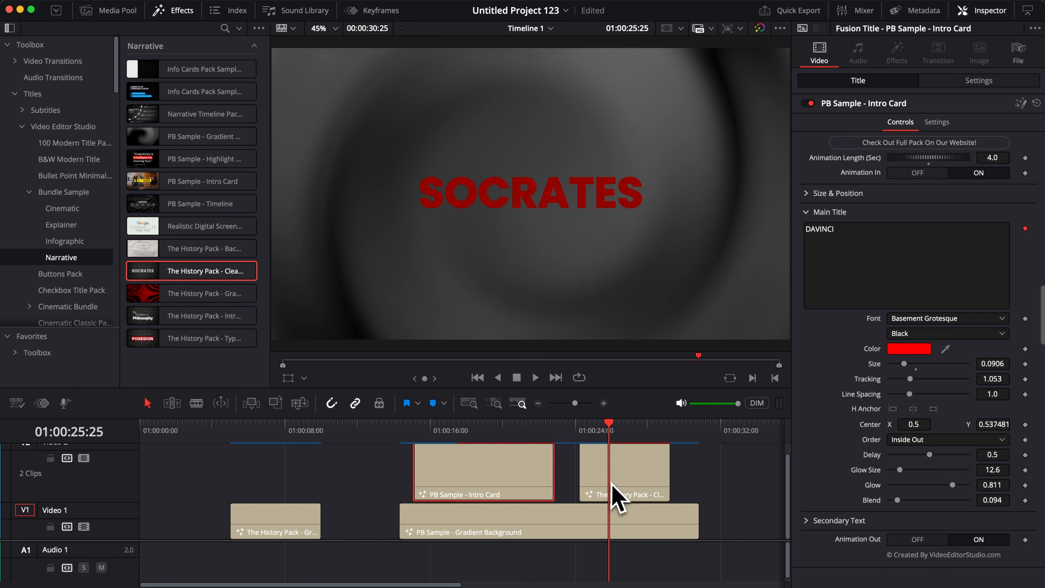
Step: Show the Clean Motion title's text settings and replay its animation several times from the start
left_click(617, 492)
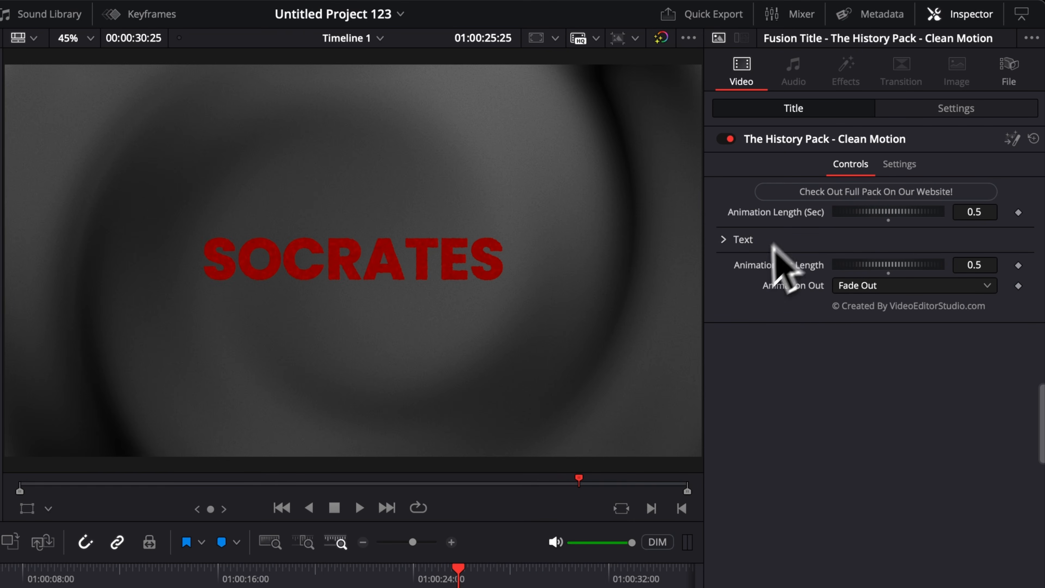
left_click(727, 243)
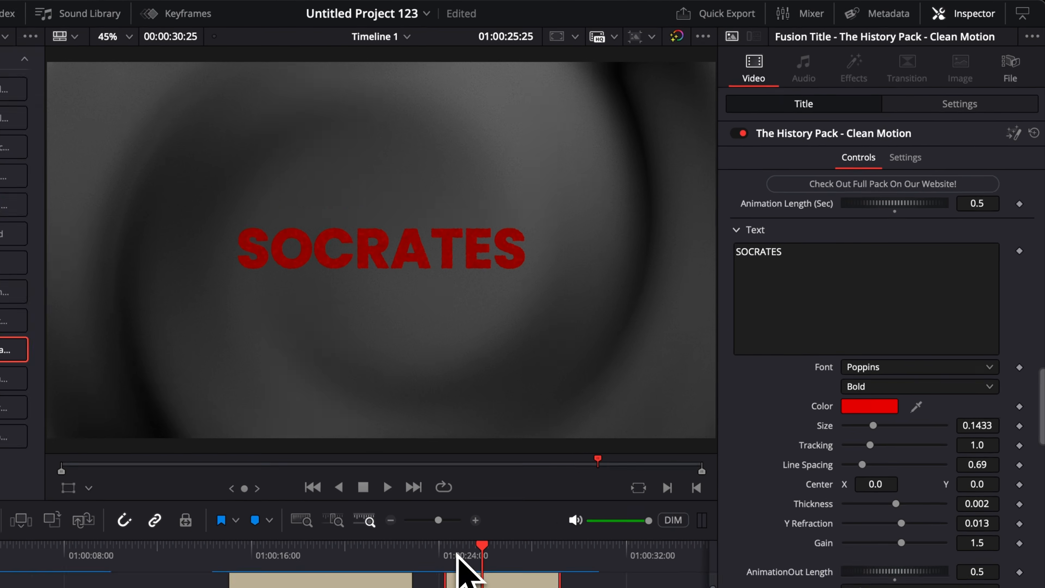
left_click(451, 555)
key("space")
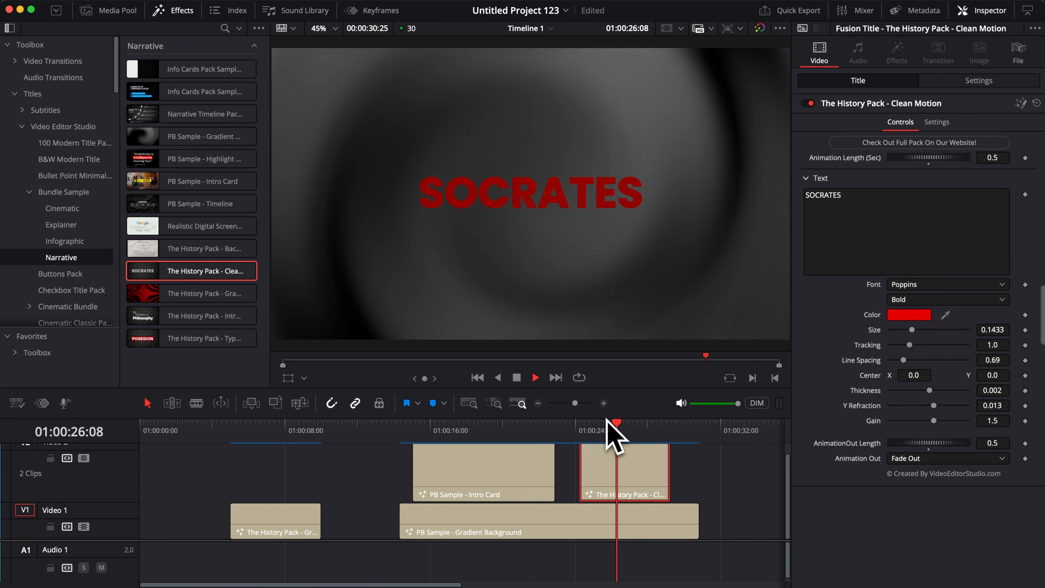
key("space")
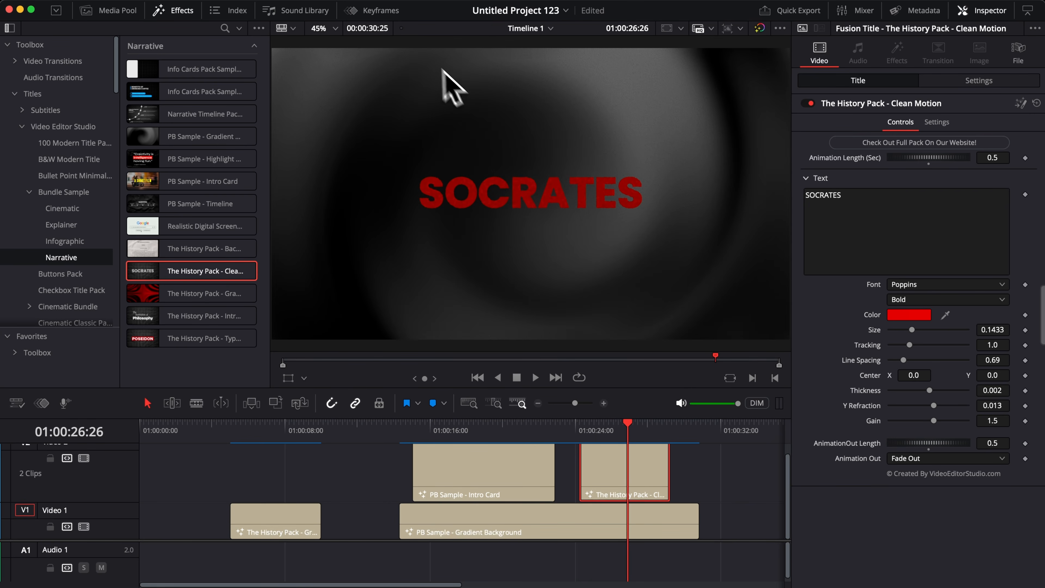
left_click(588, 430)
key("space")
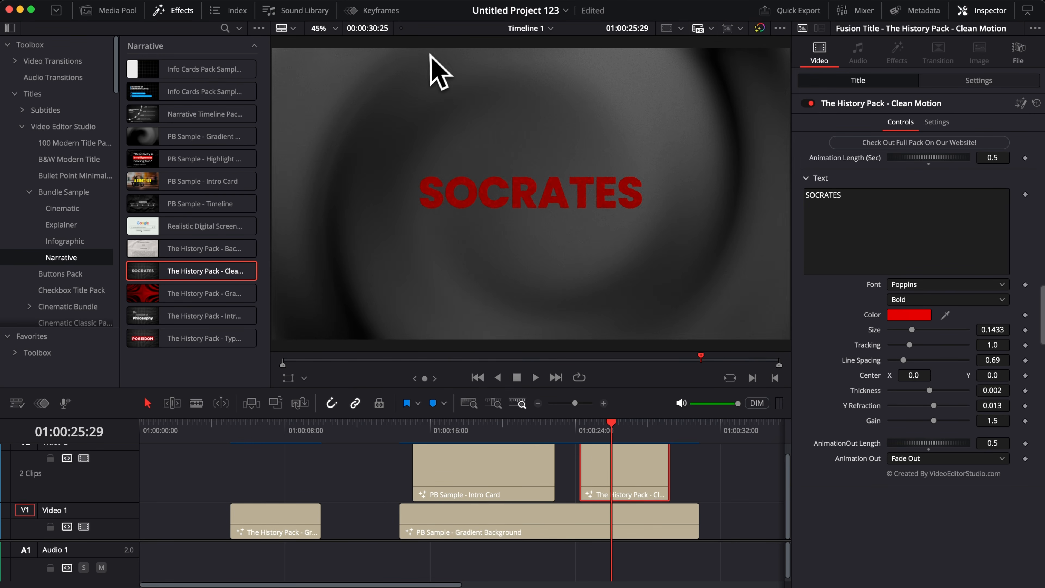
left_click(585, 430)
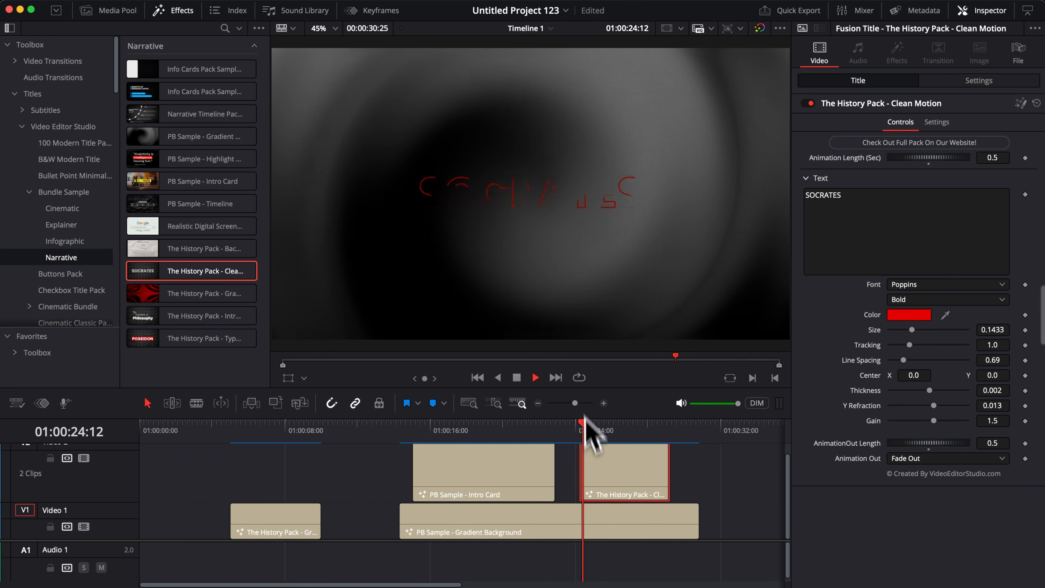
key("space")
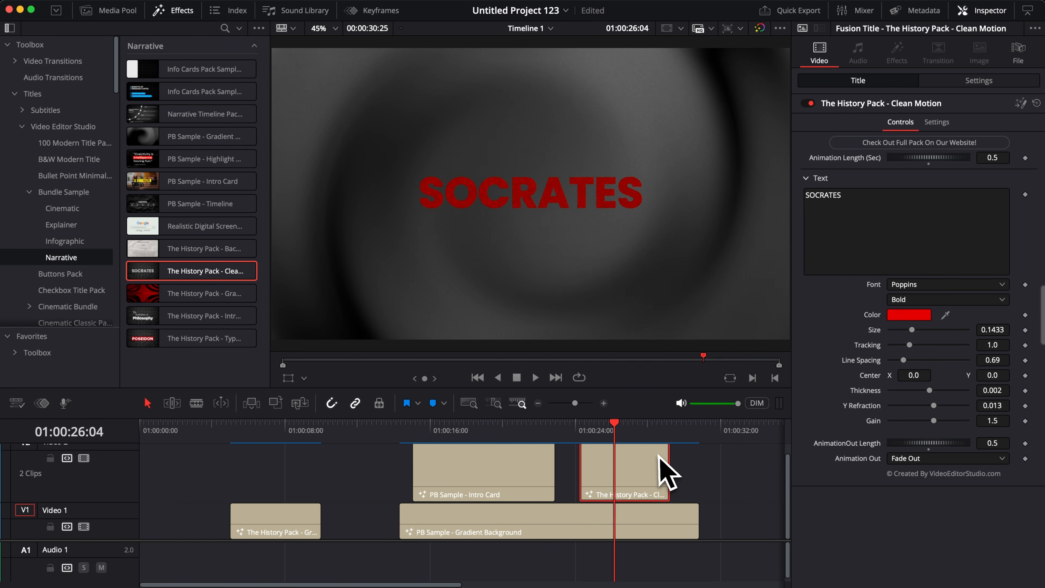
Step: Delete the intro card and Clean Motion titles from Video 2 and show the empty timeline area after the backgrounds
left_click_drag(679, 461, 421, 474)
key("BackSpace")
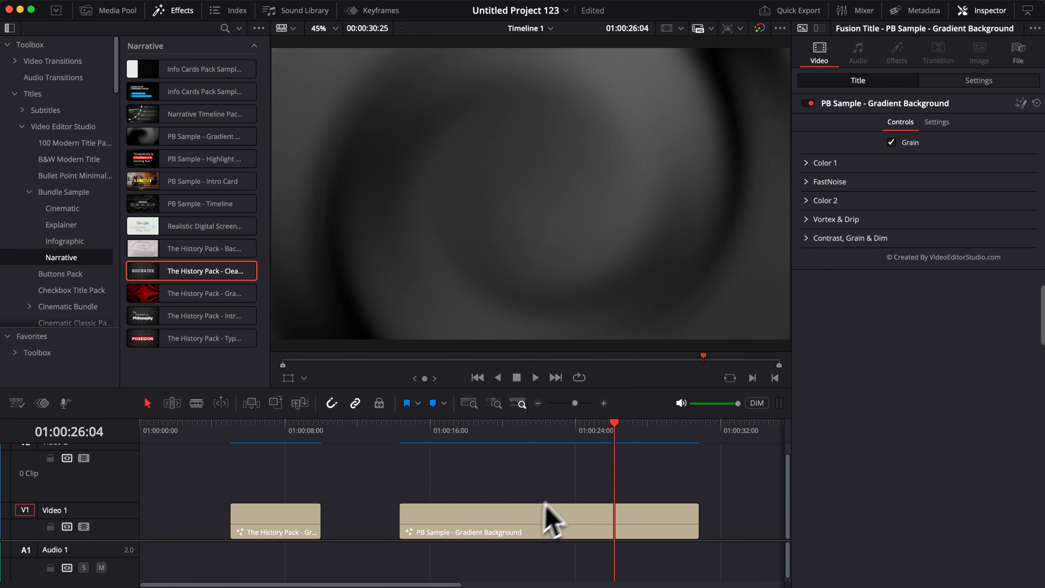
scroll(544, 502, "right", 10)
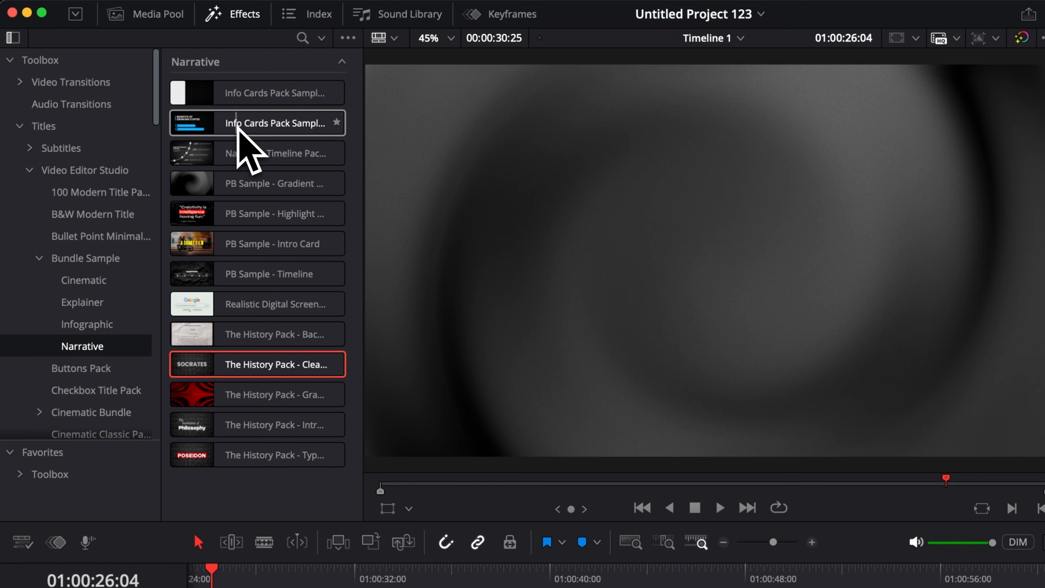
Step: Add the Info Cards Pack Sample List title to Video 2 and set its number of points to 5
left_click_drag(237, 127, 378, 481)
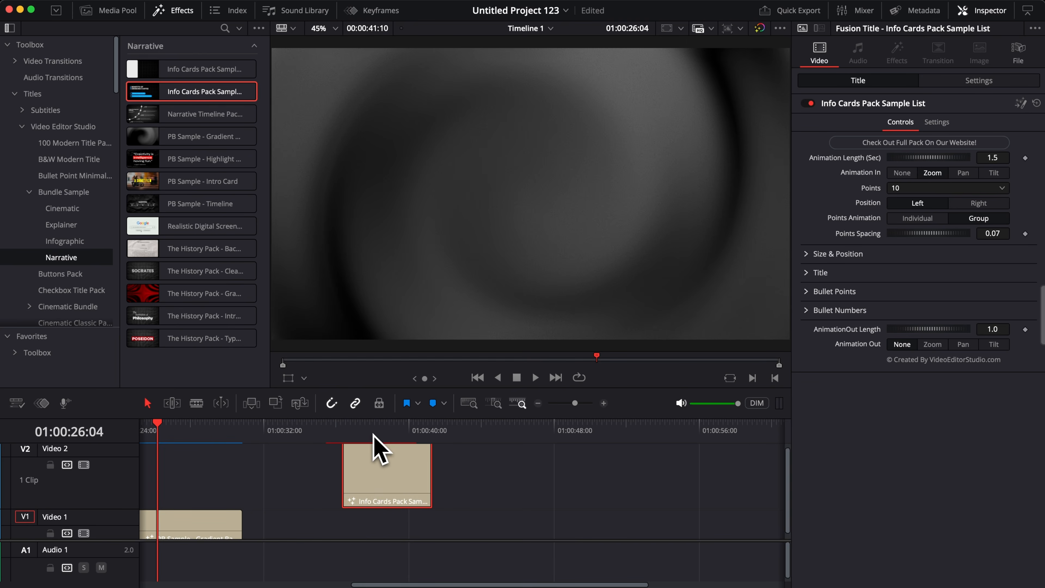
left_click(373, 434)
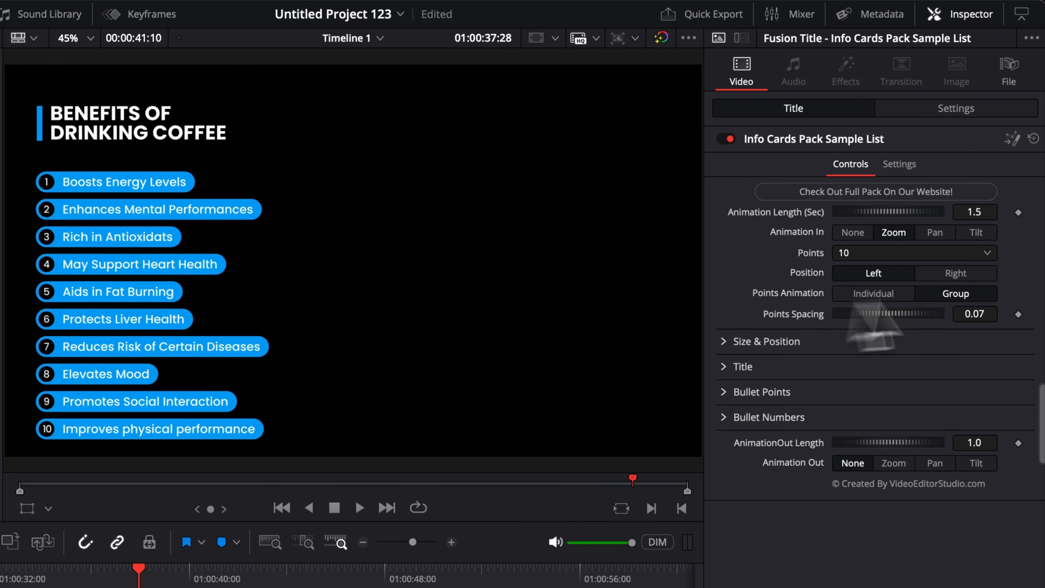
left_click(876, 254)
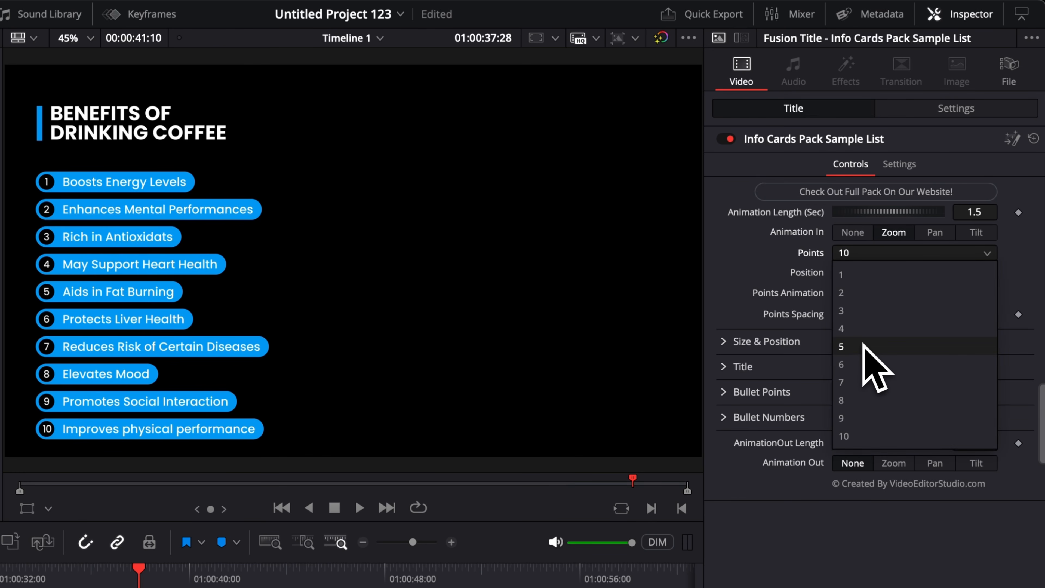
left_click(876, 347)
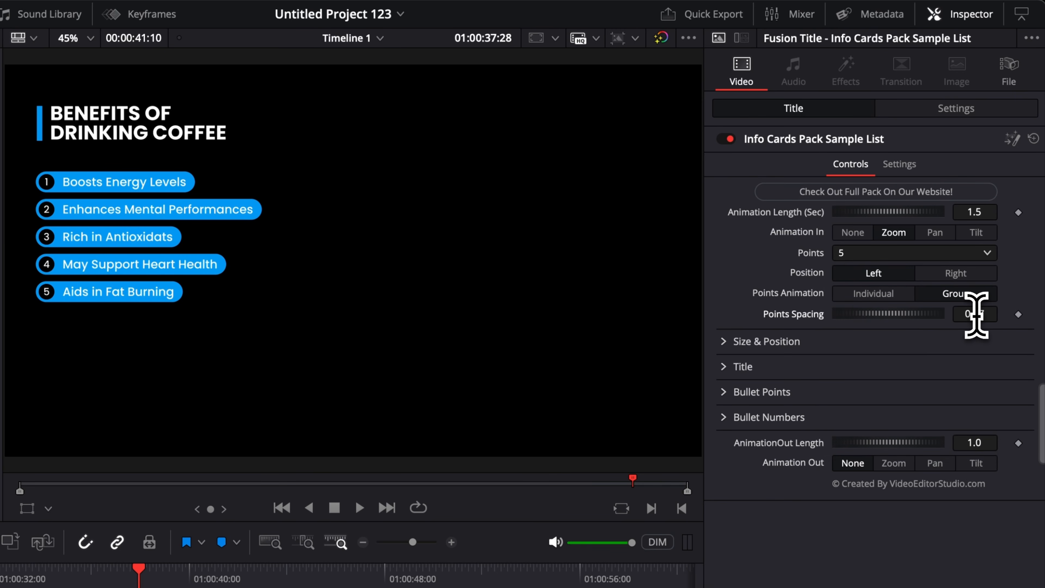
Step: Set the list's points spacing to 0.146 and try the Right position before returning it to Left
left_click_drag(976, 314, 999, 313)
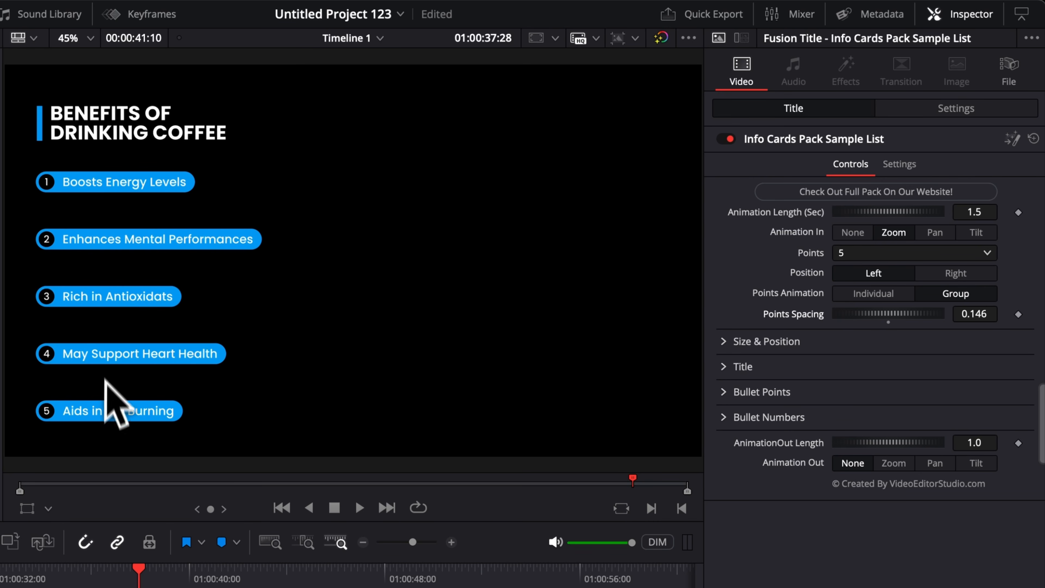
left_click(949, 273)
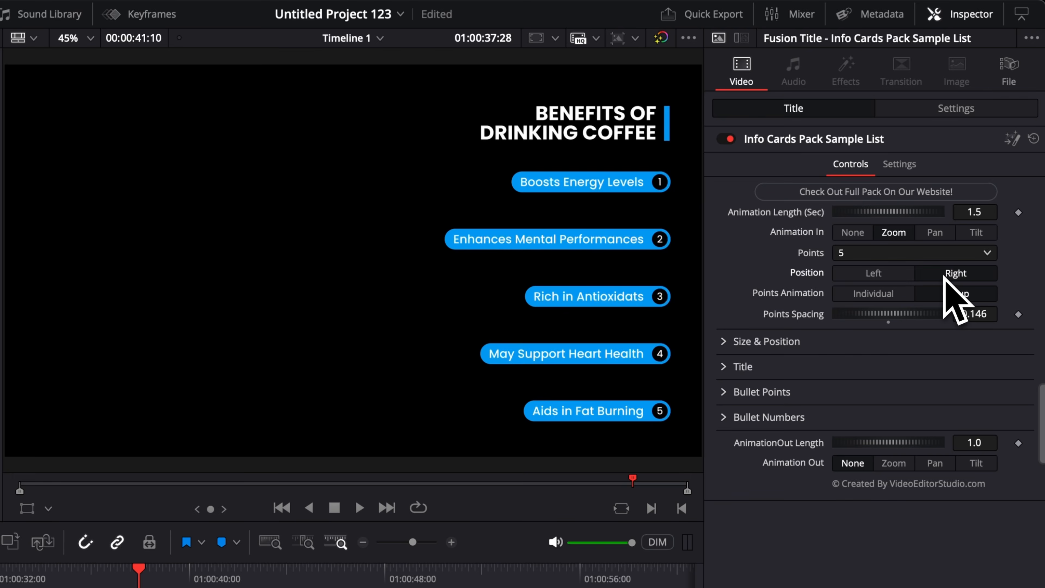
left_click(882, 275)
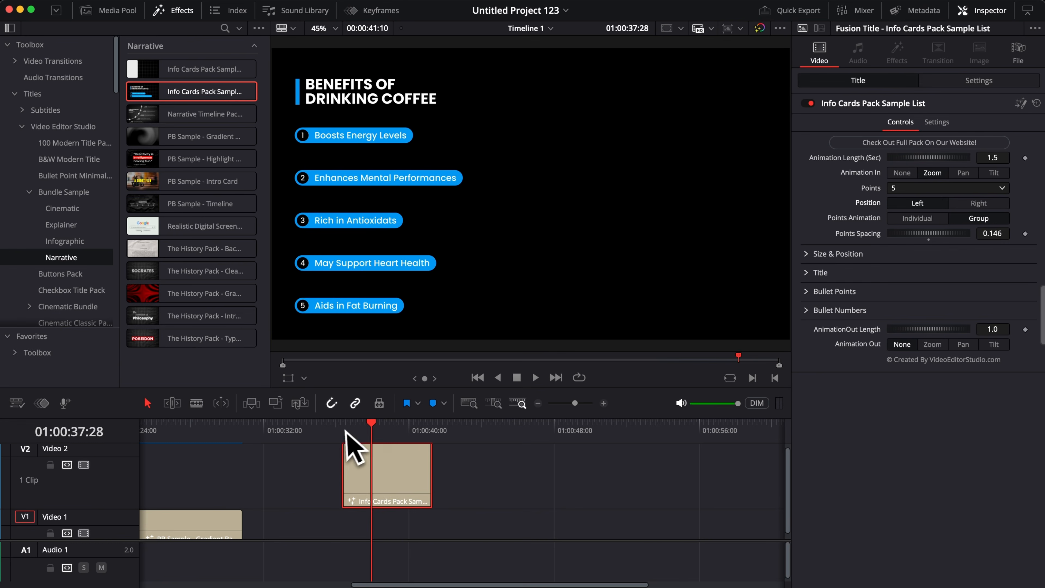
Step: Play back the list title from its start at 01:00:36:10 and scrub through to about 01:00:38:28
left_click(100, 579)
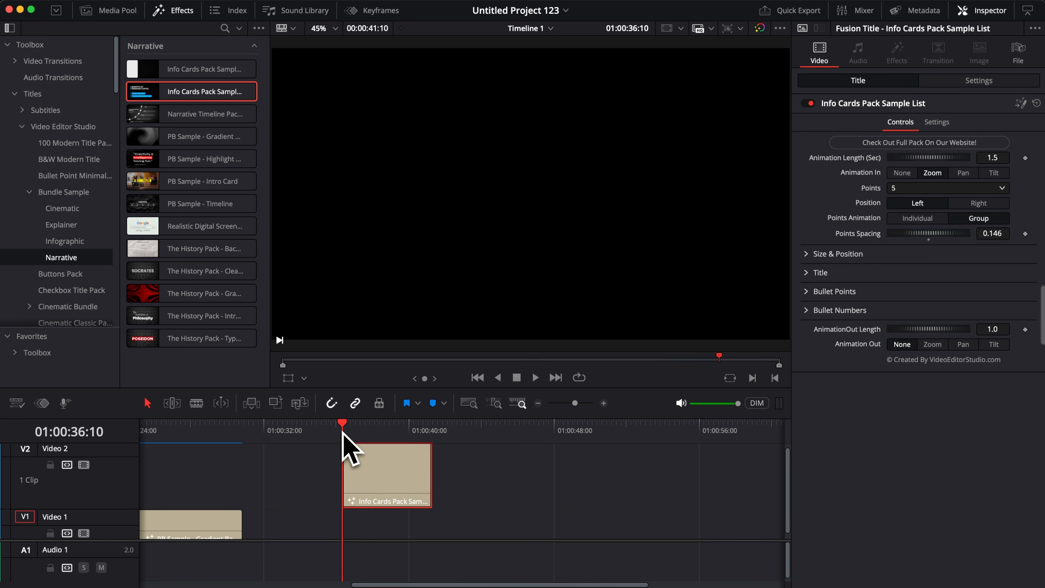
key("space")
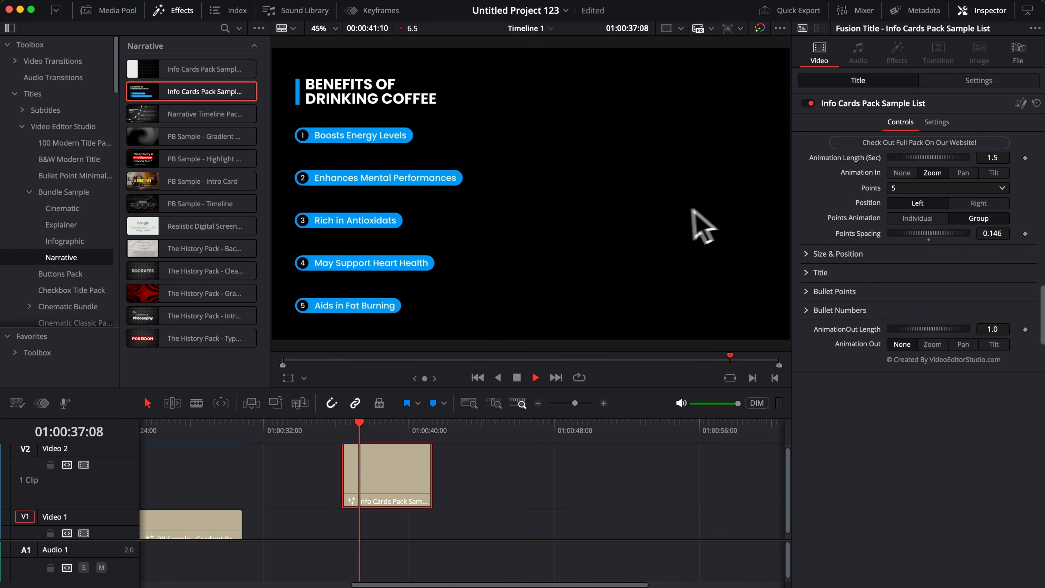
key("space")
left_click_drag(360, 442, 390, 439)
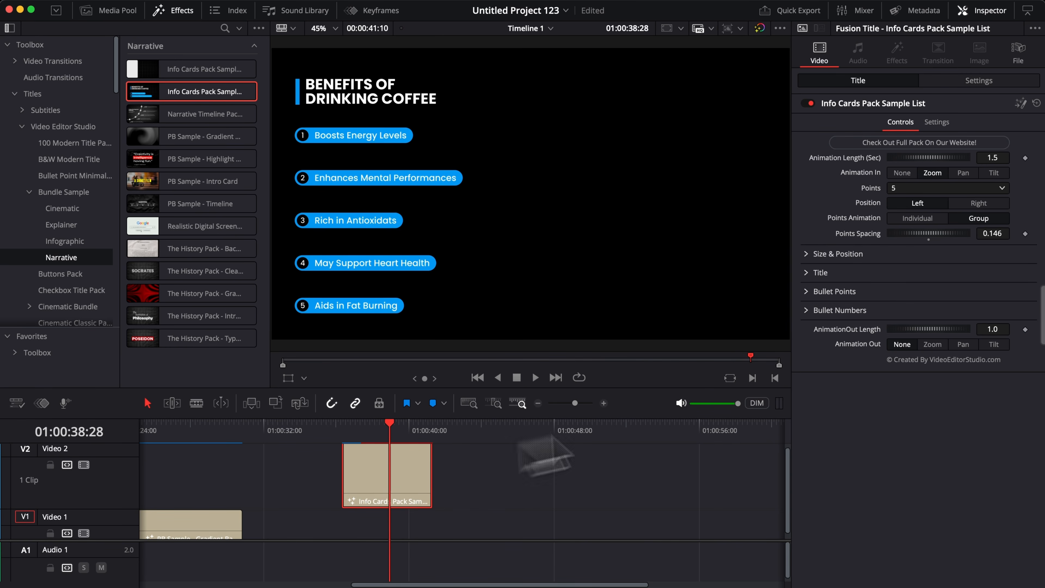
Step: Set the points spacing to 0.111 and extend the list title clip to end at about 01:00:45:13
left_click_drag(1001, 235, 987, 235)
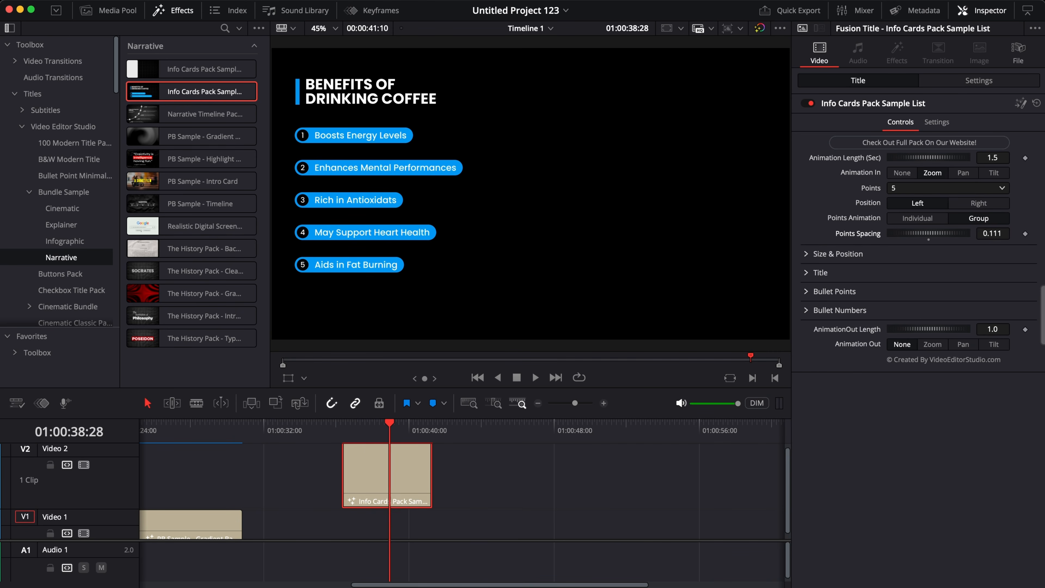
left_click_drag(430, 473, 506, 475)
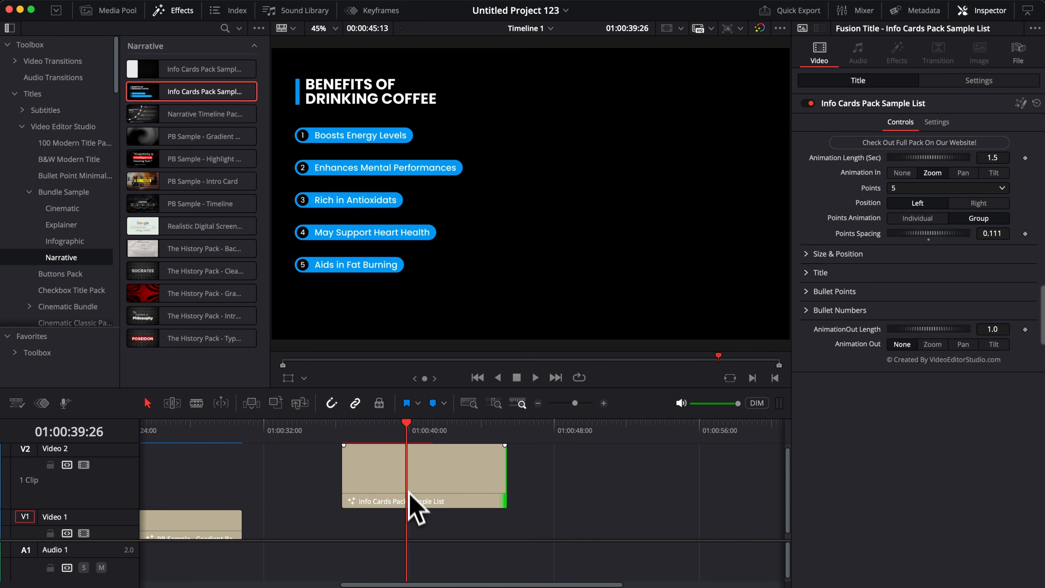
Step: Split the list title at 01:00:39:26 and give the second part Individual points animation with 6 points
key("super+b")
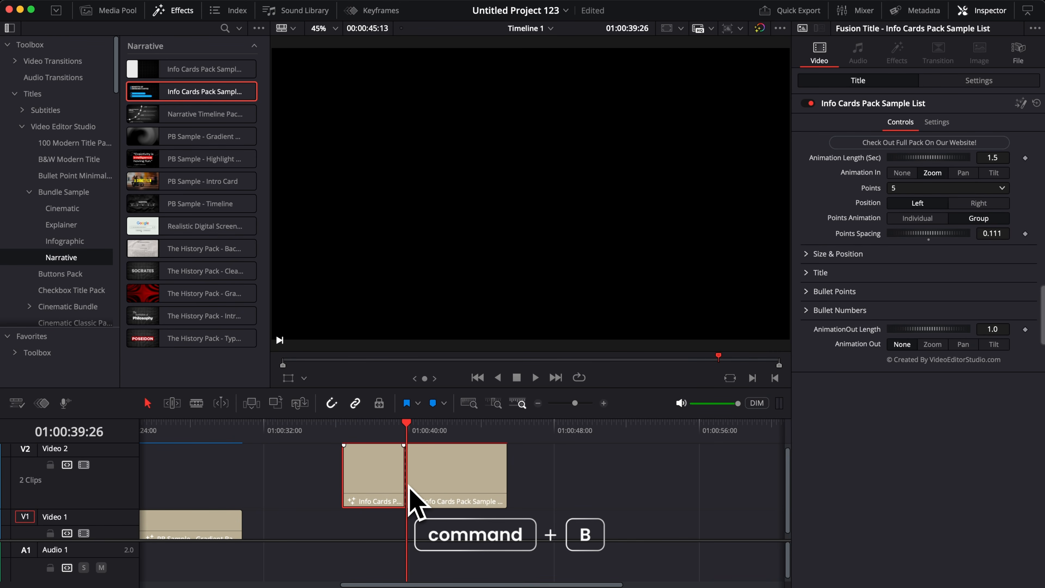
left_click(426, 485)
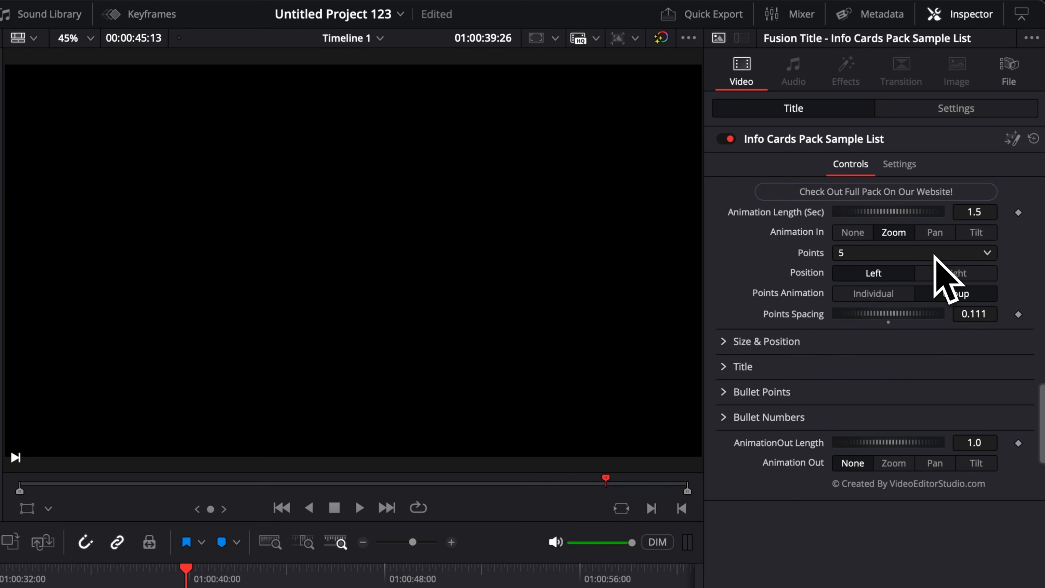
left_click(883, 294)
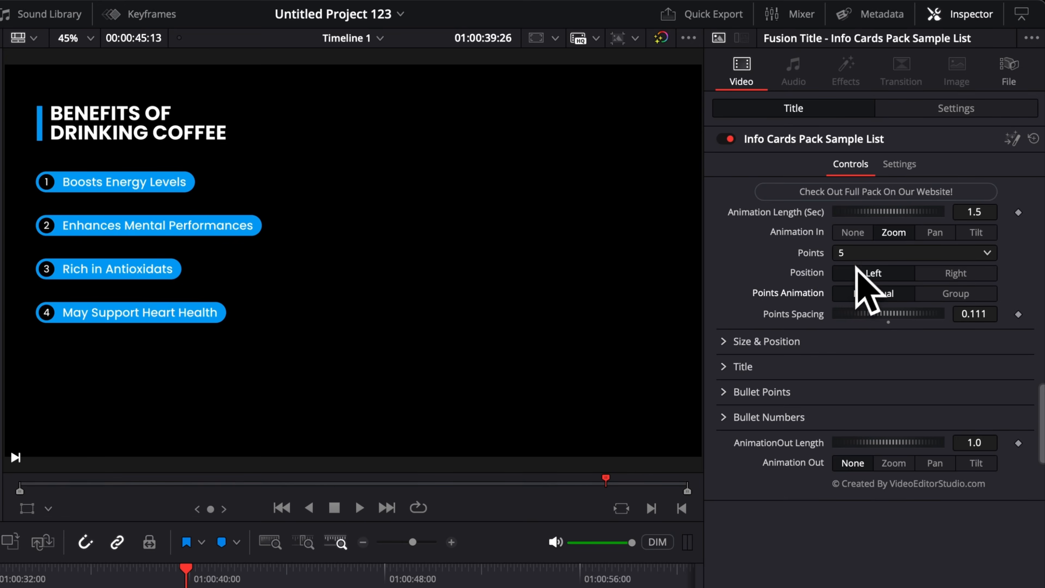
left_click(851, 256)
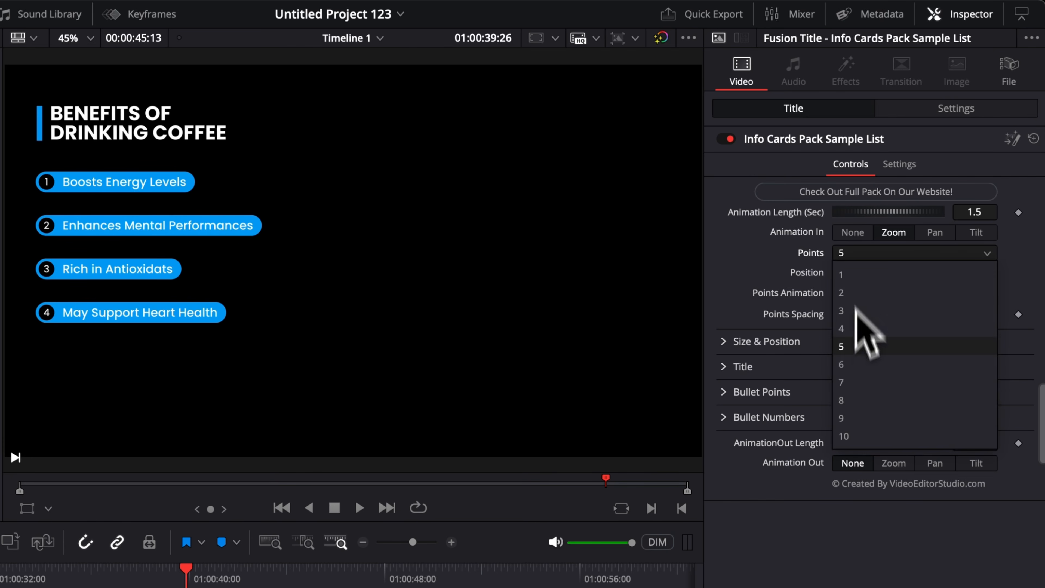
left_click(859, 362)
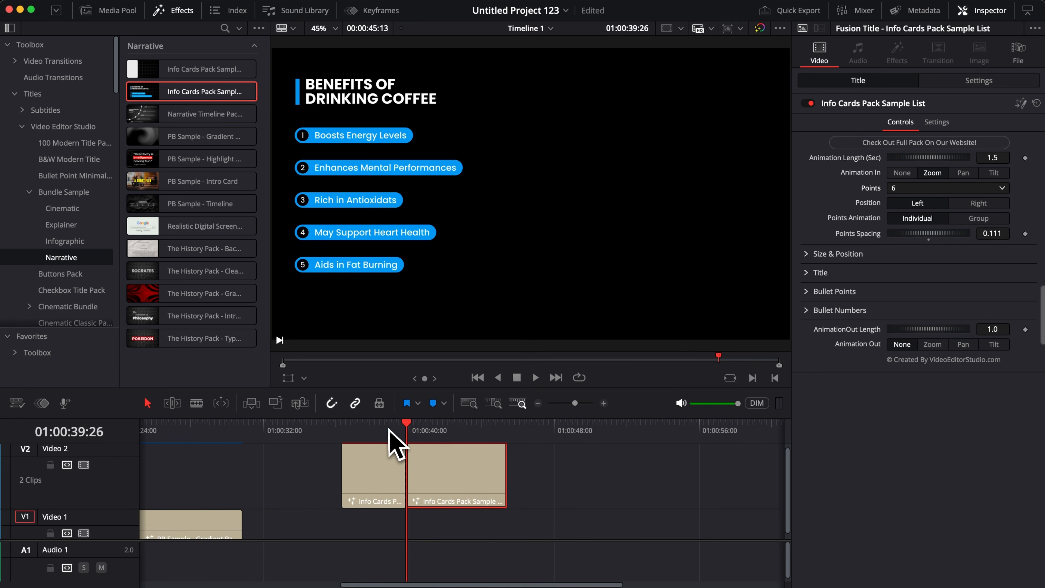
Step: Play back both list clips from 01:00:36:10 across the cut to check how the sixth point animates in
left_click_drag(378, 428, 342, 427)
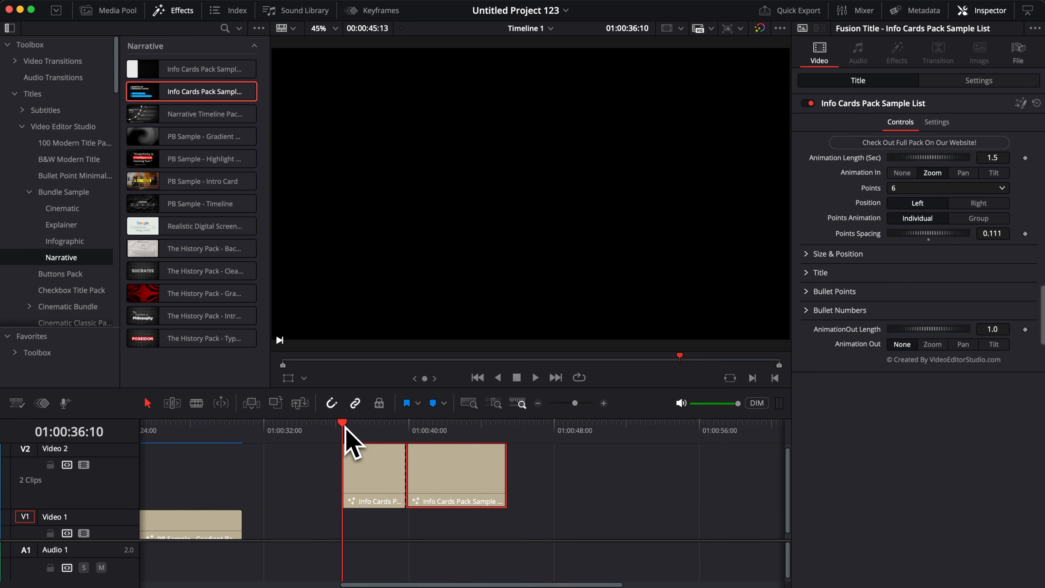
key("space")
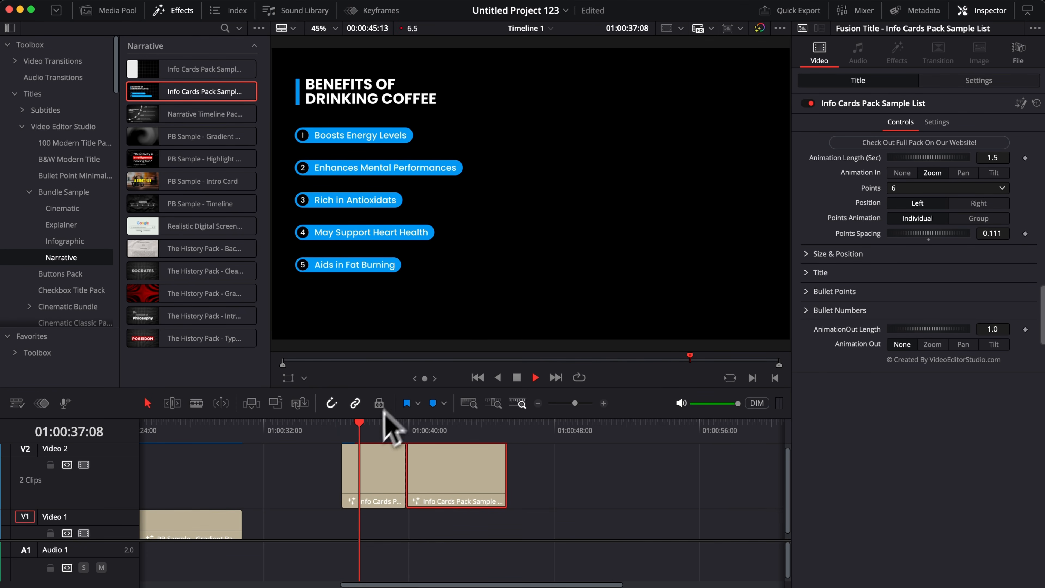
left_click_drag(366, 434, 410, 436)
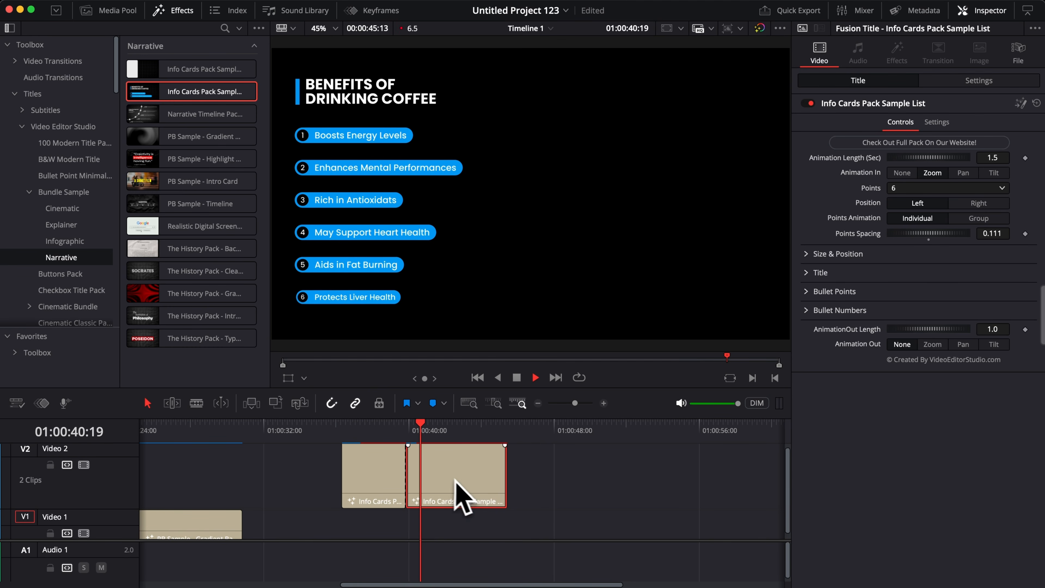
key("space")
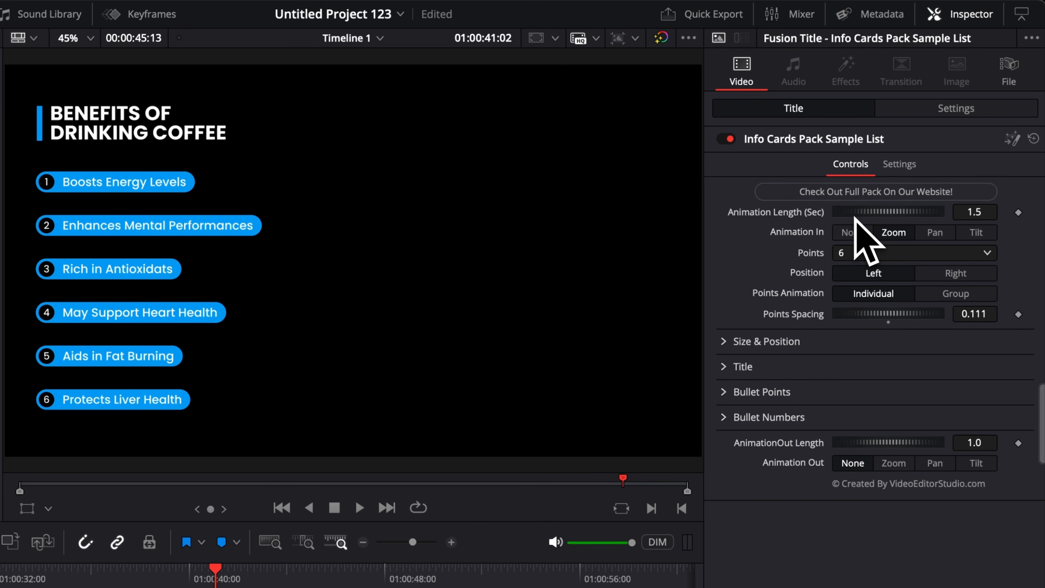
left_click(273, 578)
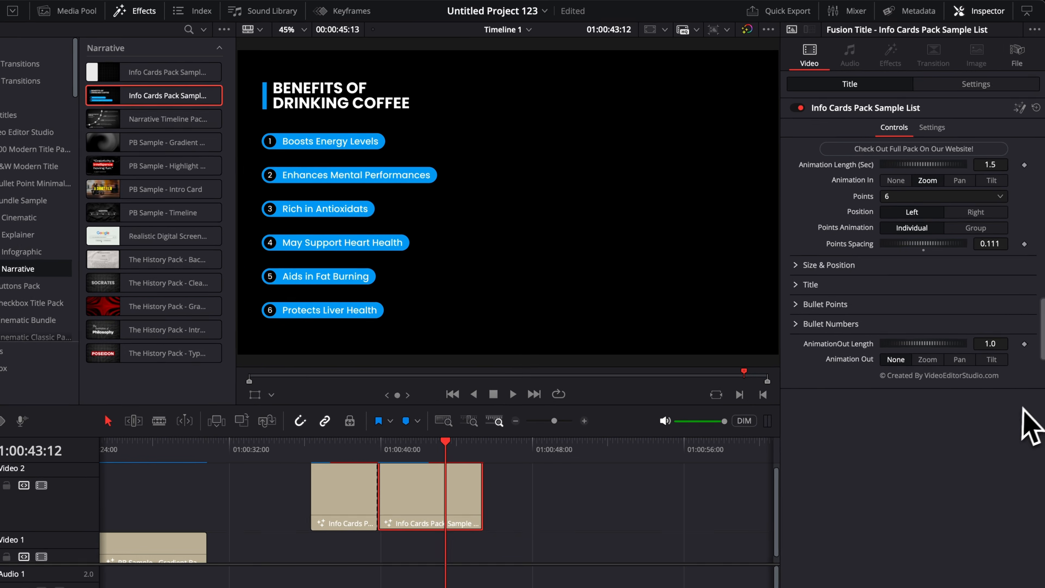
Step: Extend the second list clip to end at about 01:00:54:04 and split it at 01:00:46:11
left_click_drag(482, 488, 644, 491)
left_click_drag(472, 433, 524, 433)
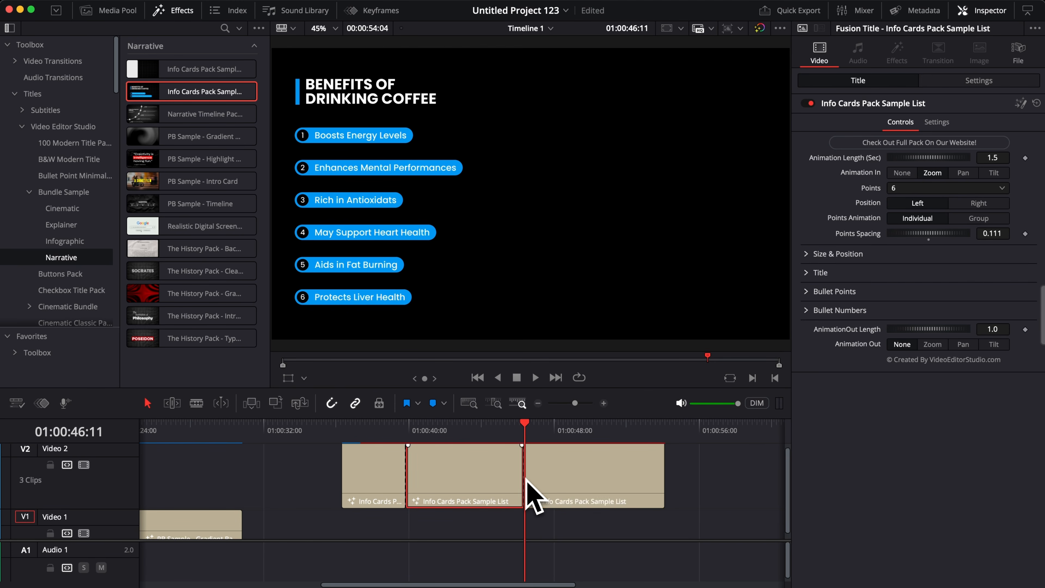
Step: Set the third list clip's number of points to 7 and scrub through it to about 01:00:52:03
left_click(544, 434)
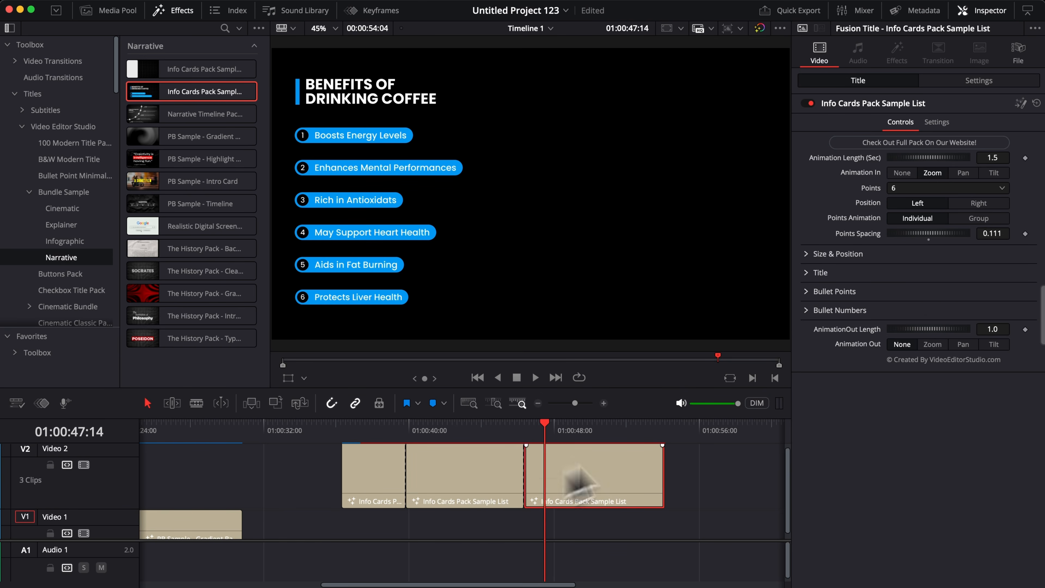
left_click(919, 188)
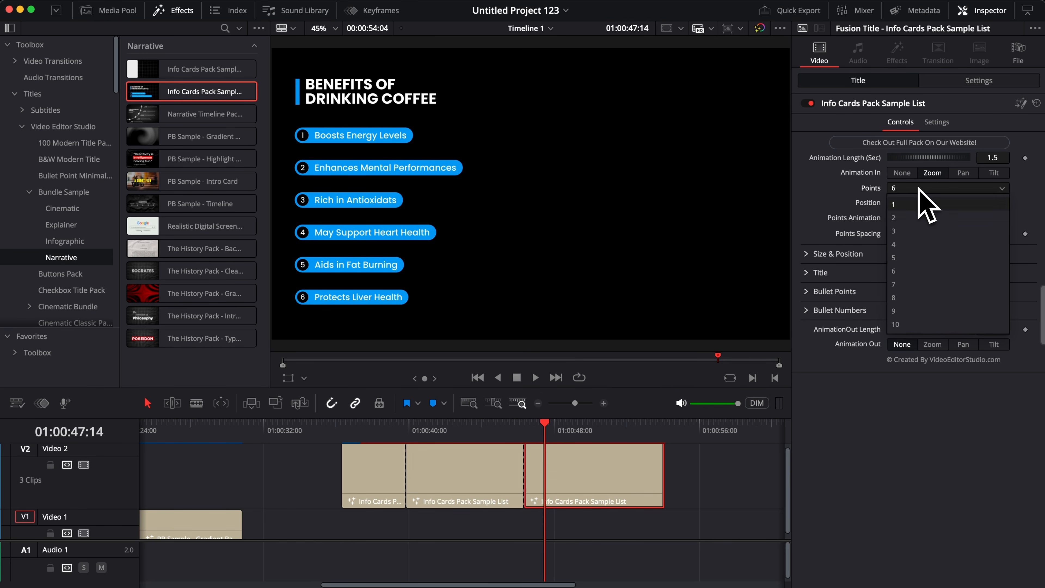
left_click(913, 280)
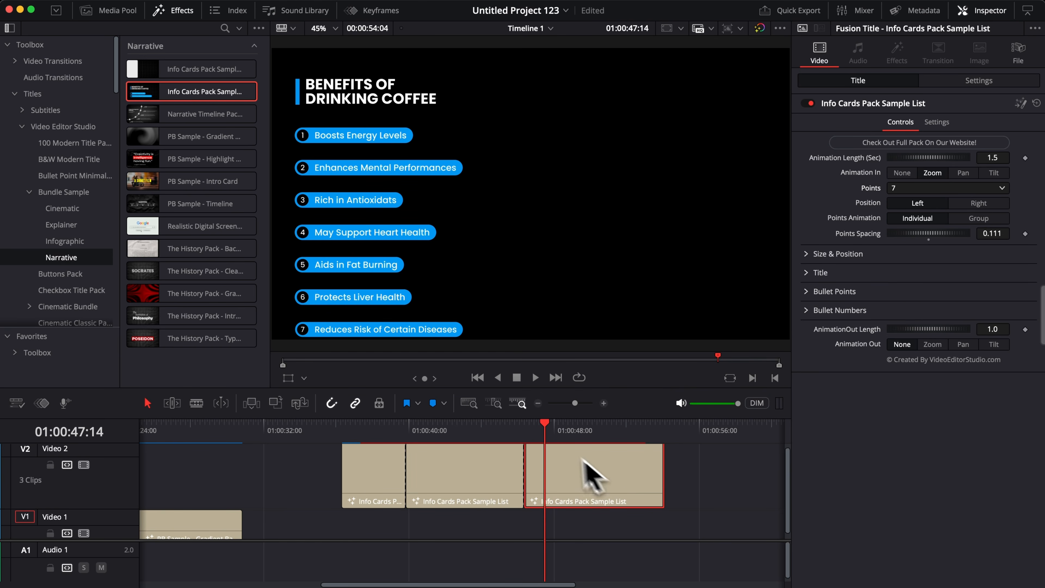
left_click_drag(543, 437, 630, 449)
Step: Examine the third list clip's Bullet Numbers, Bullet Points and Title settings, collapsing each group again
left_click(806, 310)
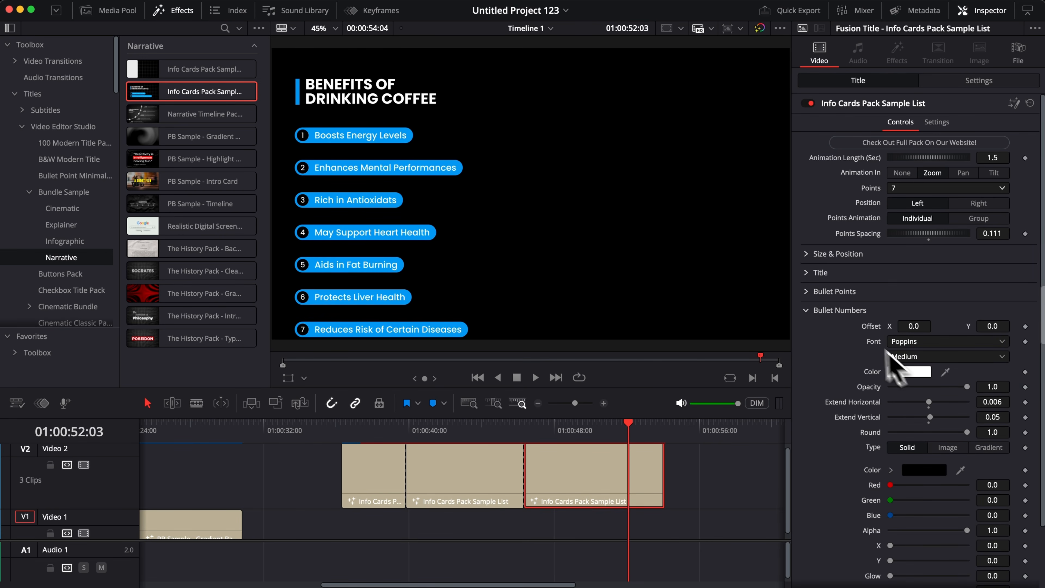
left_click(806, 310)
left_click(810, 292)
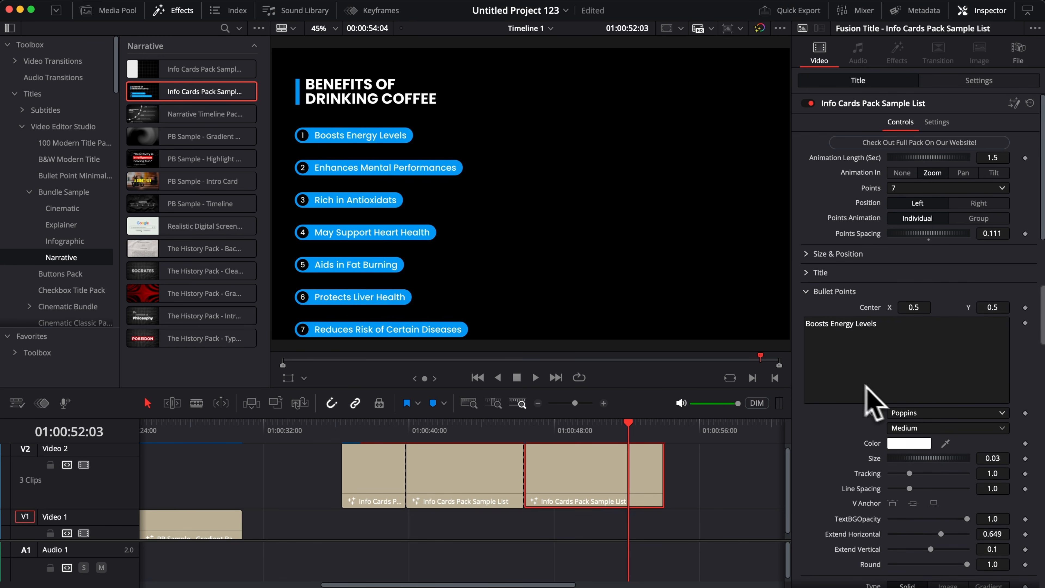
left_click(816, 292)
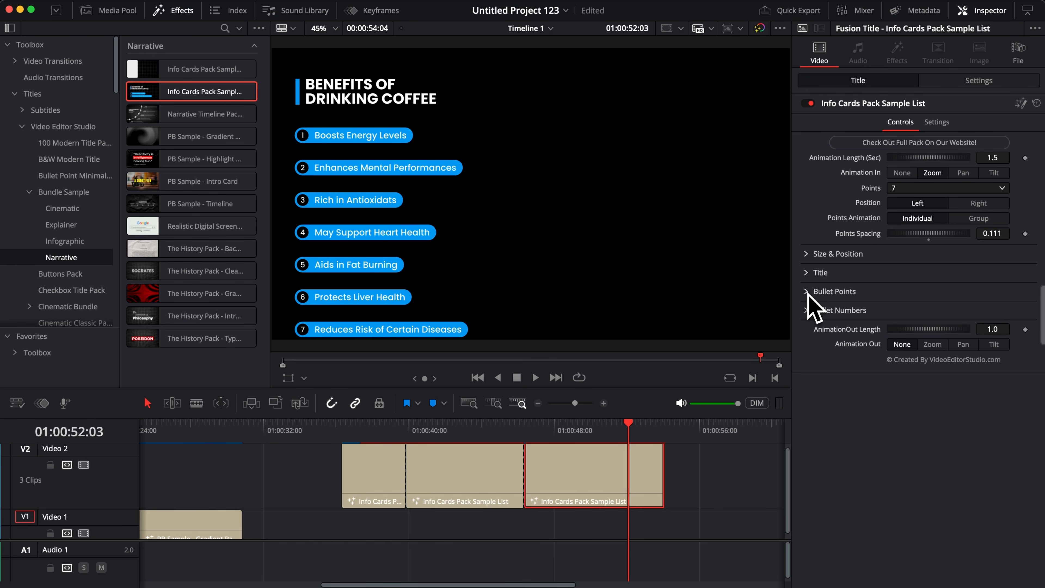
left_click(813, 273)
left_click(807, 273)
Step: Delete the list clips from Video 2 and add the Info Cards Pack Sample Background title there
key("Delete")
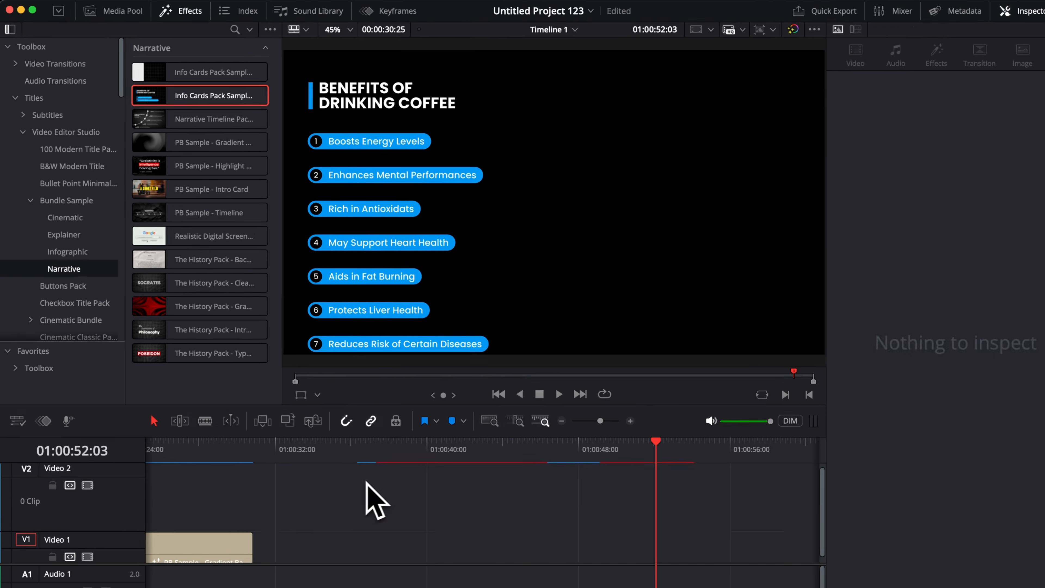
left_click(166, 69)
left_click_drag(223, 93, 389, 490)
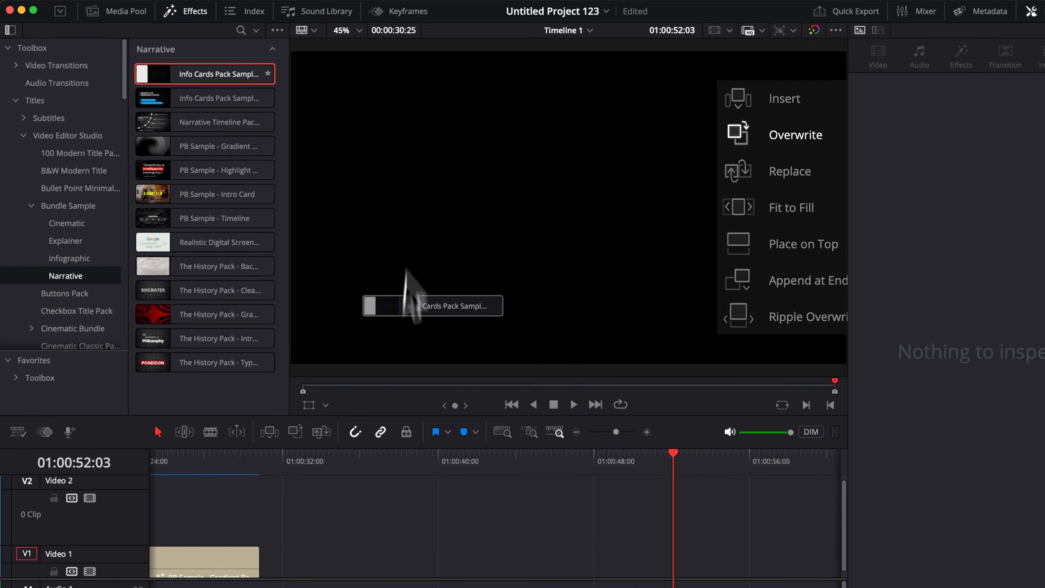
Step: Place the crosswalk photo from the downloads on Video 1 beneath the info card background and show its transform settings
left_click(852, 587)
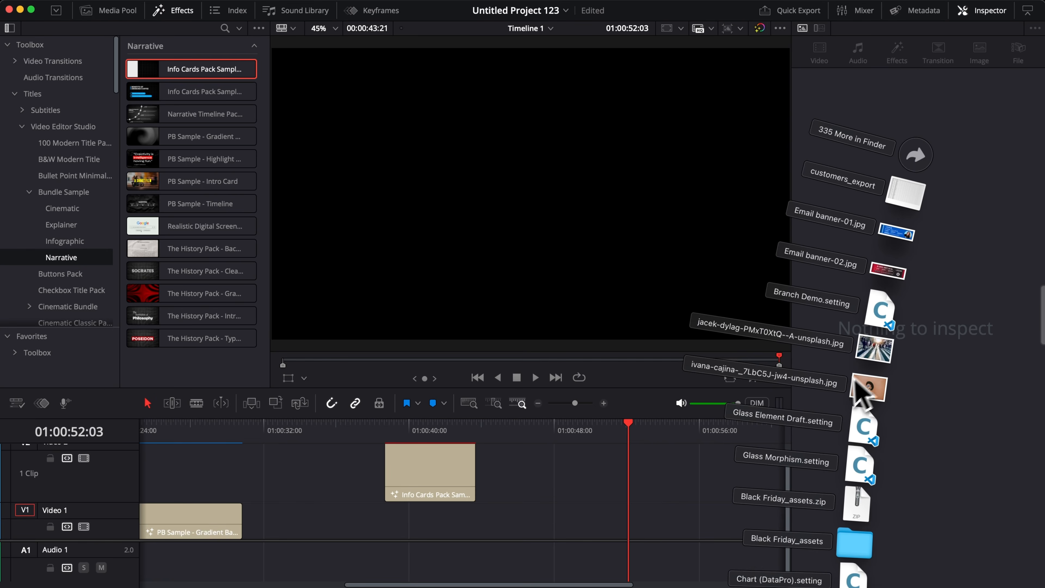
left_click_drag(873, 350, 385, 542)
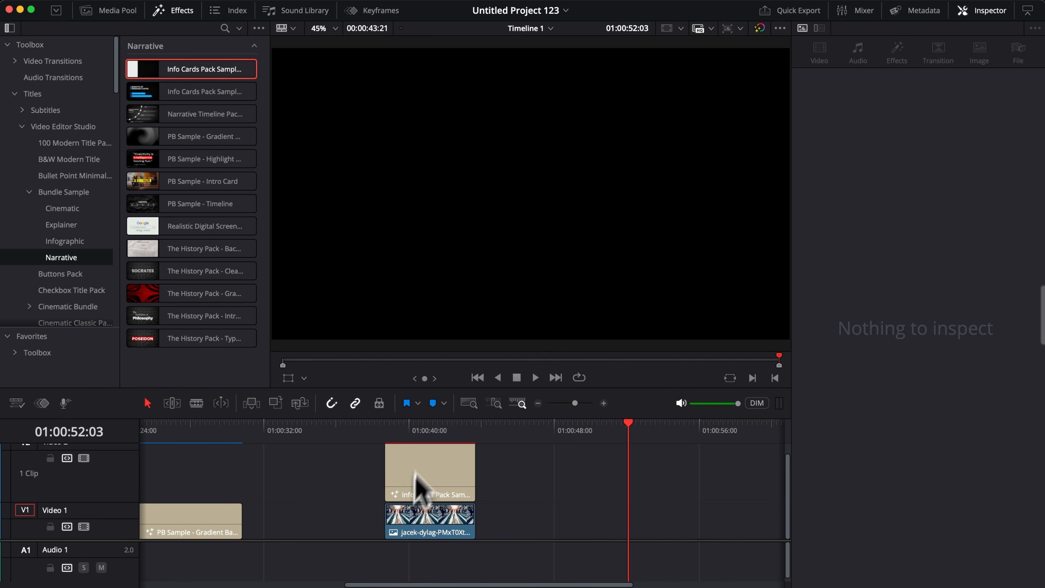
mouse_move(428, 432)
left_mouse_down()
mouse_move(397, 431)
mouse_move(436, 433)
left_mouse_up()
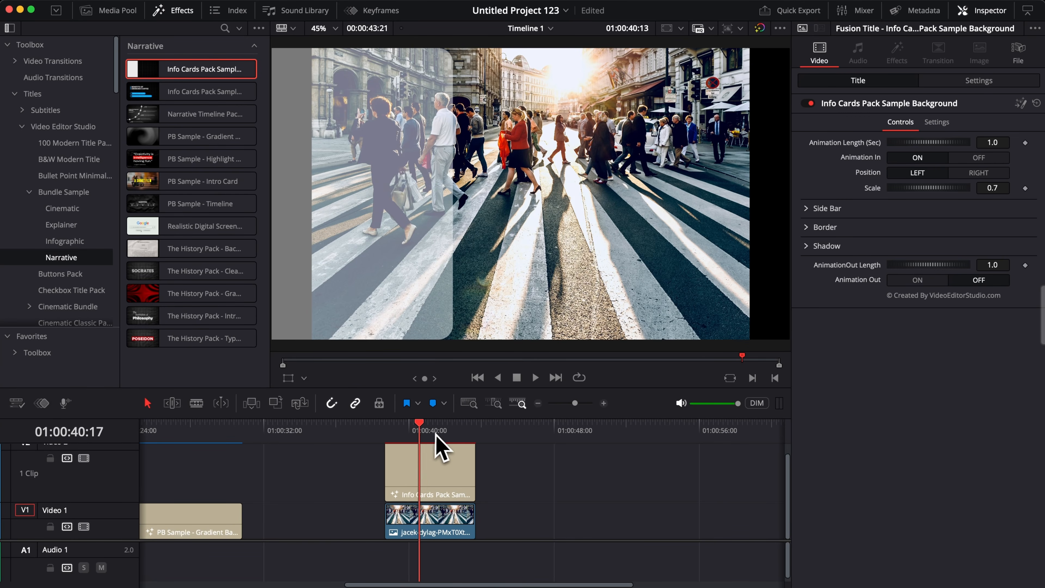
left_click(436, 535)
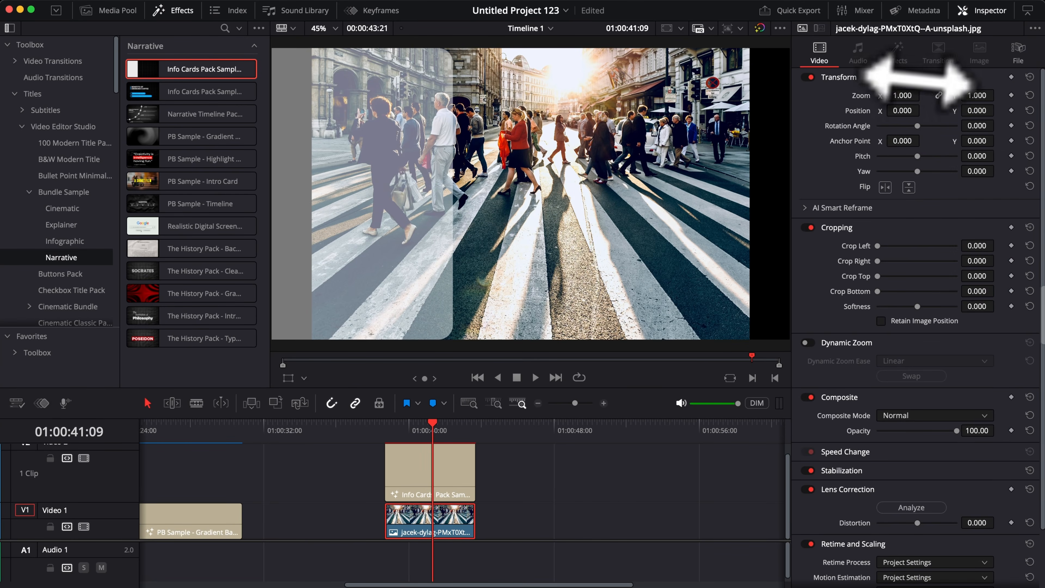
Step: Set the crosswalk photo's Zoom to 1.390 and preview the info card background sliding in over it
left_click_drag(901, 95, 935, 95)
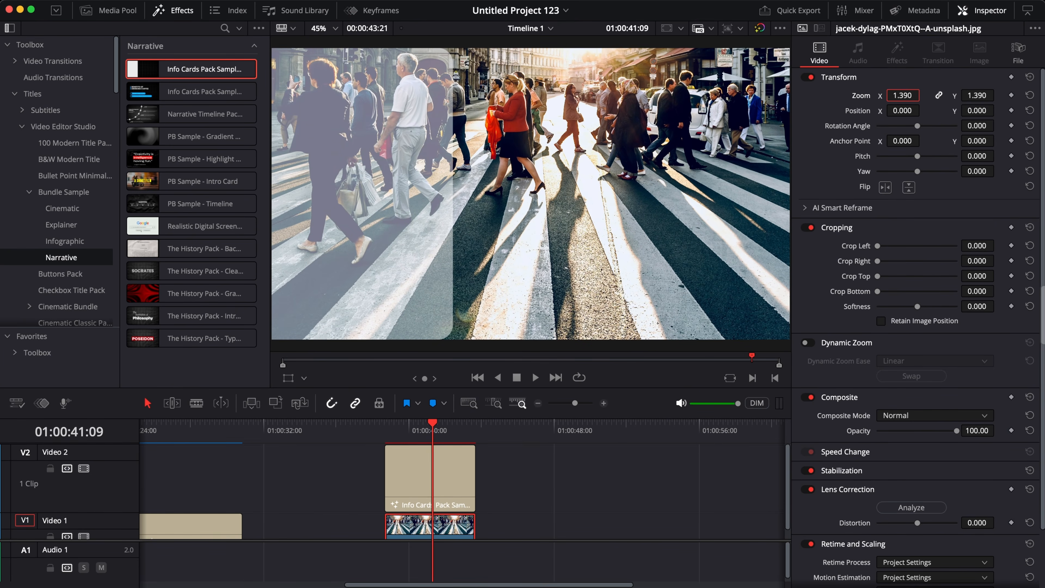
left_click_drag(120, 448, 124, 478)
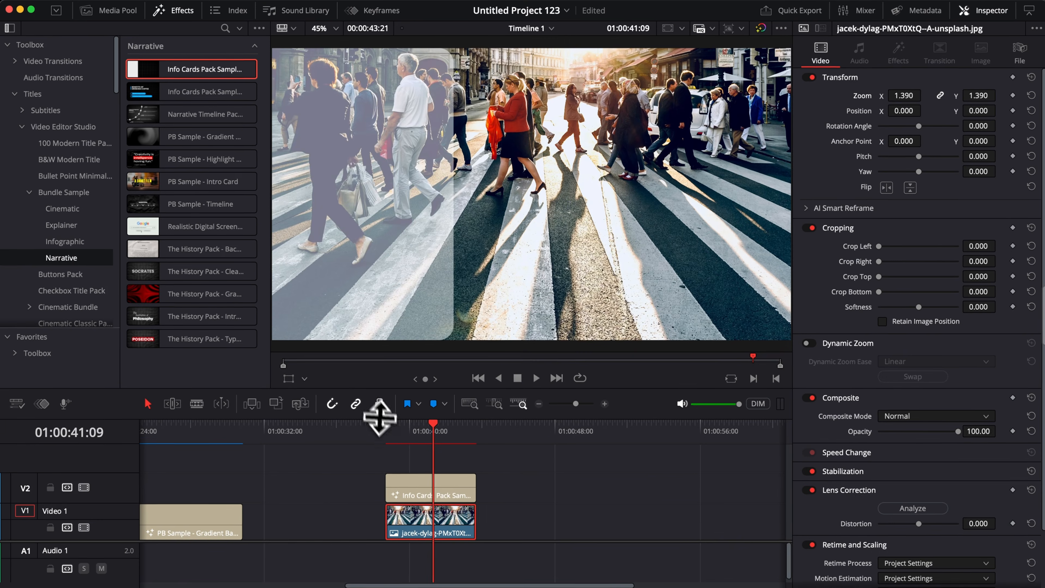
left_click(517, 581)
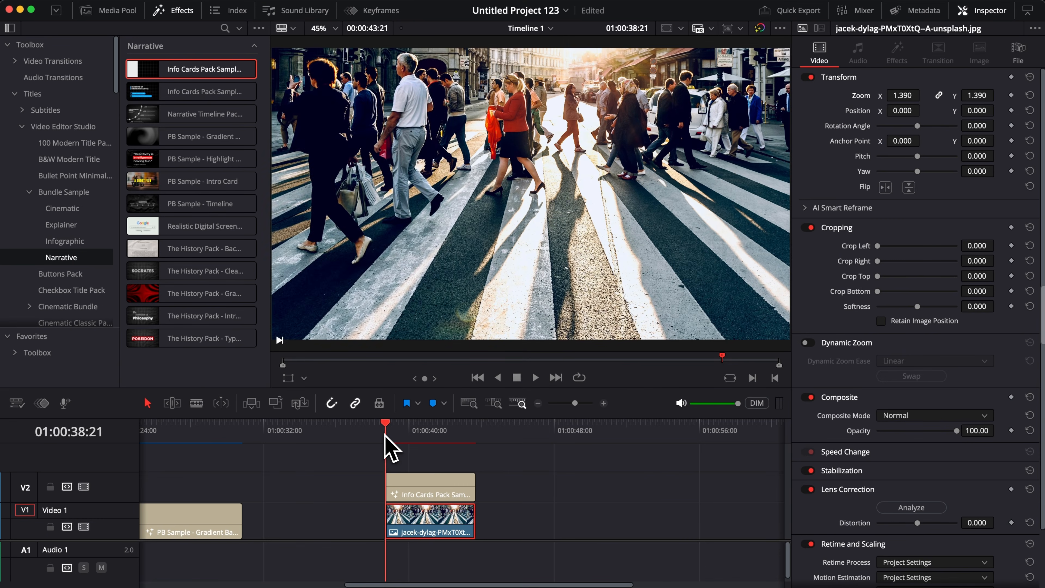
key("space")
key("space")
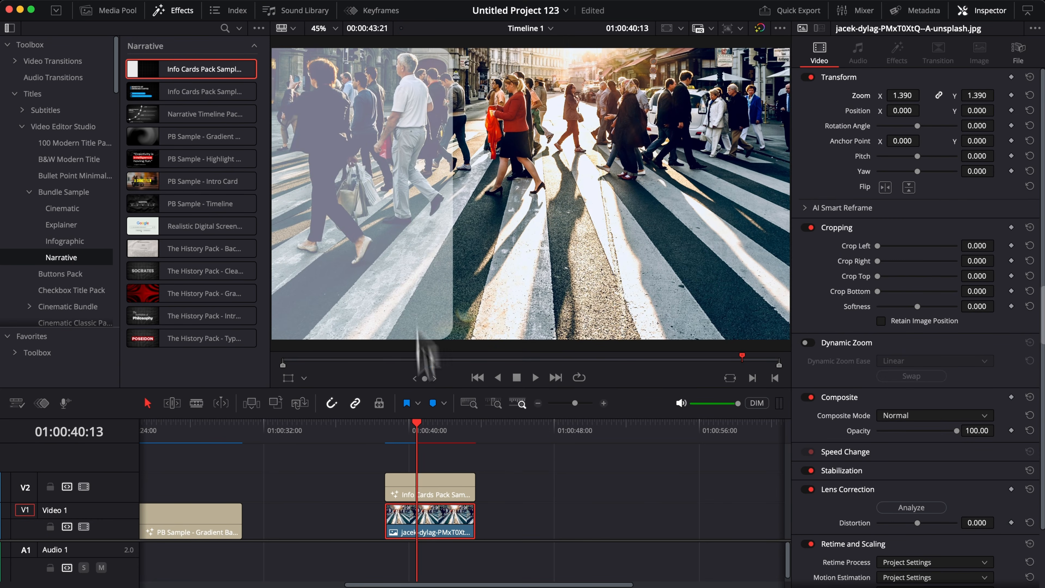
Step: Set the Side Bar Level of the info card background clip on Video 2 to 0.945
left_click(430, 490)
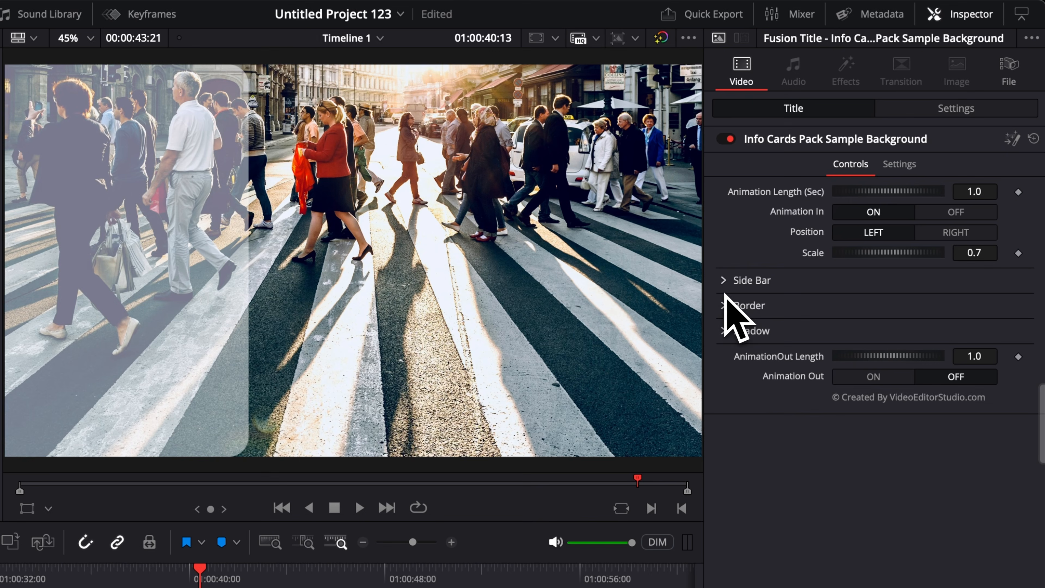
left_click(724, 280)
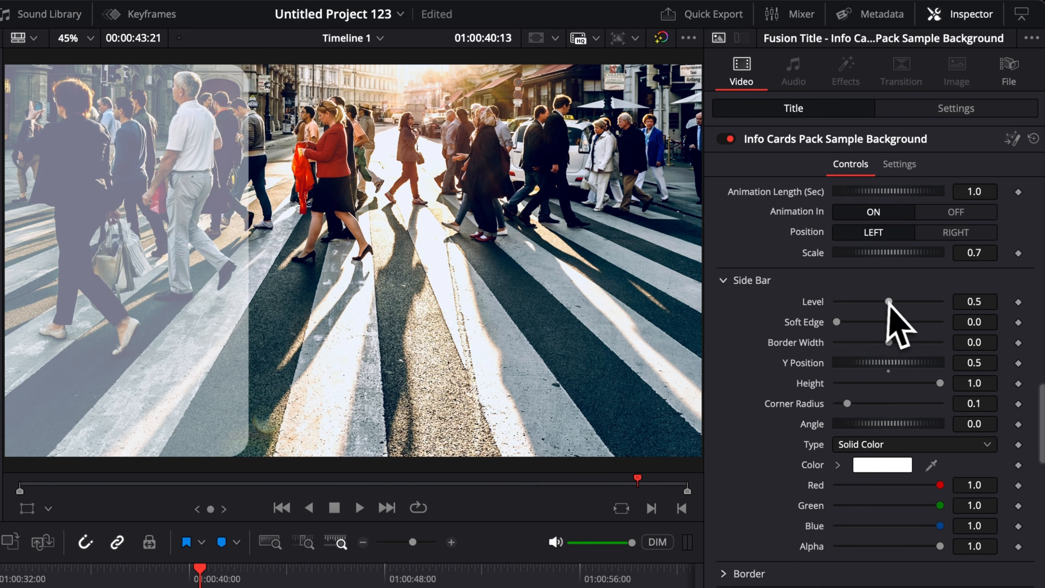
left_click_drag(902, 303, 931, 309)
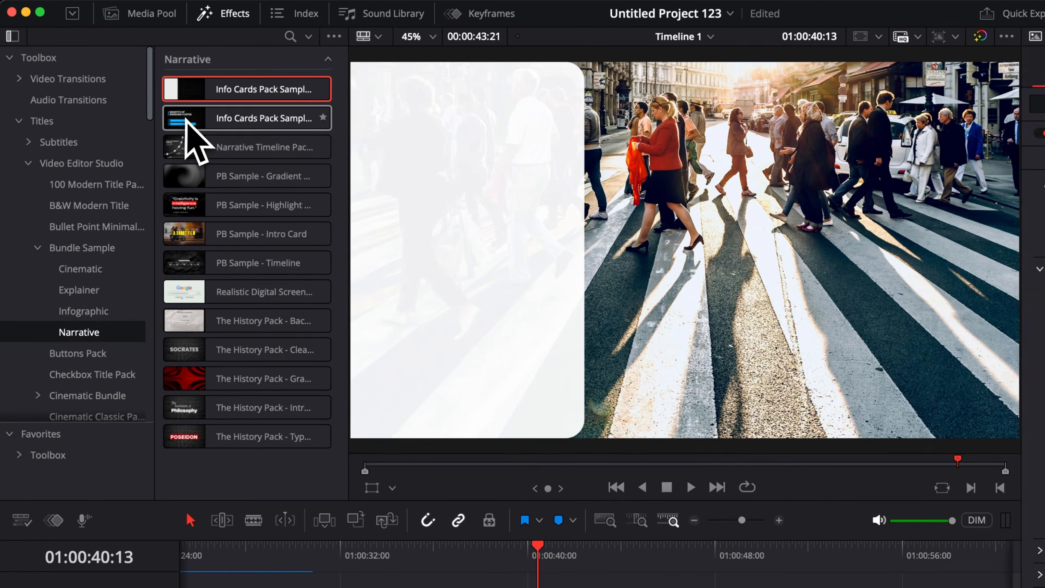
Step: Add the Info Cards Pack Sample List title on the track above the background clip and start playback from the clips' beginning
left_click_drag(187, 121, 632, 587)
left_click_drag(492, 471, 385, 446)
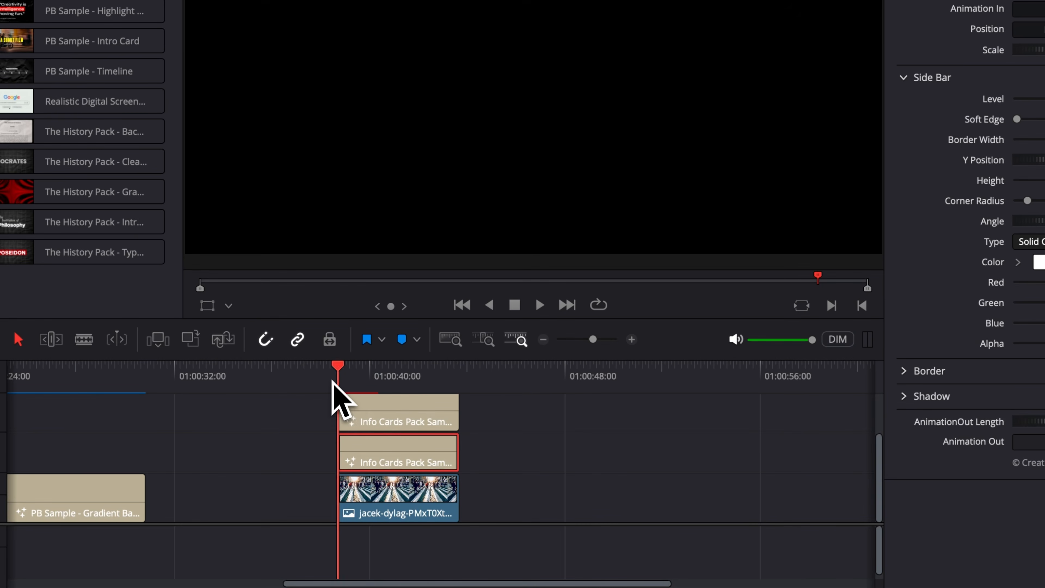
key("space")
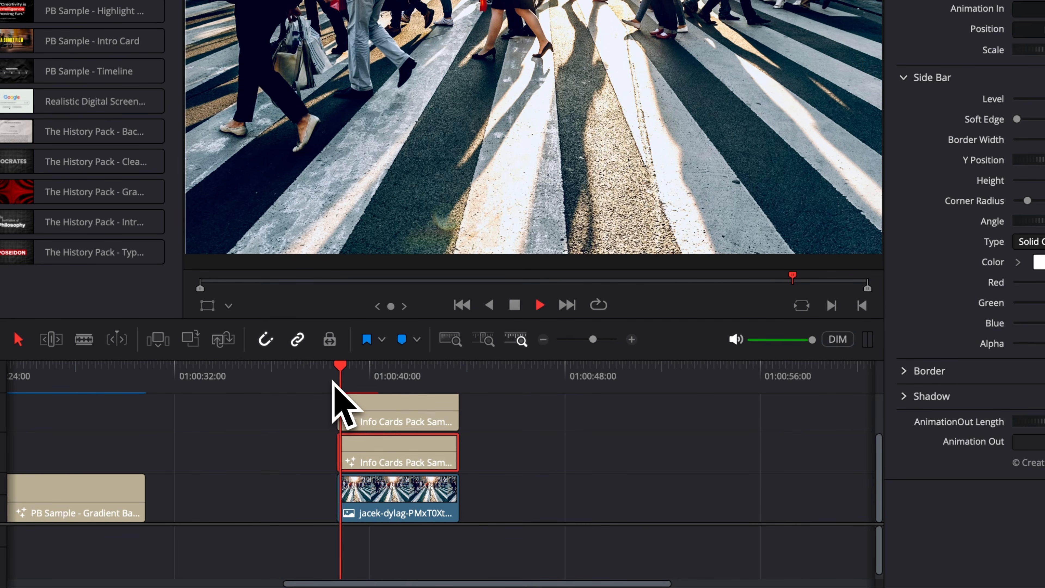
key("space")
Step: Shift the list title to start slightly after the background, at about 01:00:39:13, and preview the combined animation
left_click_drag(370, 422, 392, 424)
key("space")
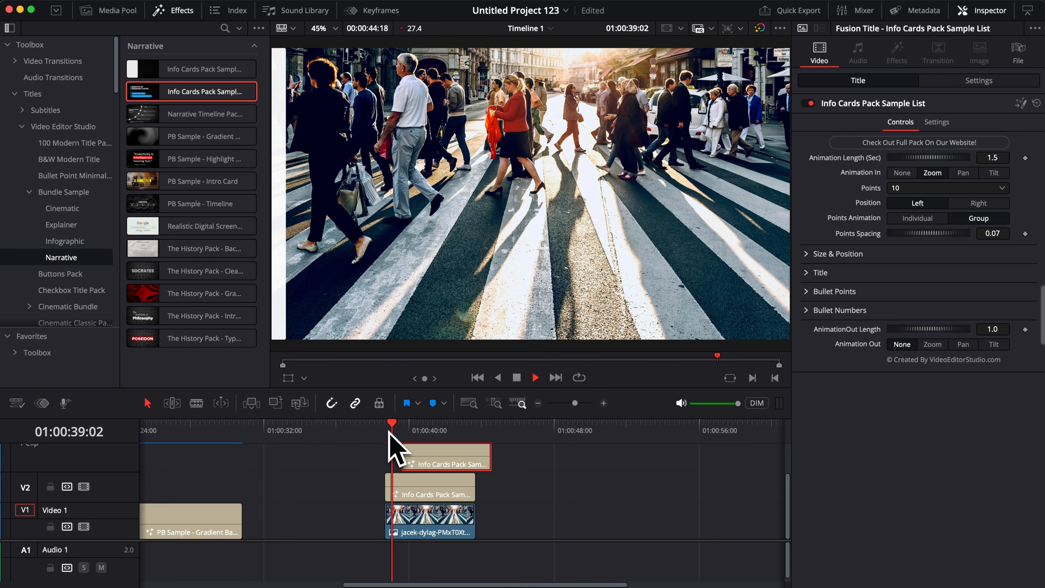
key("space")
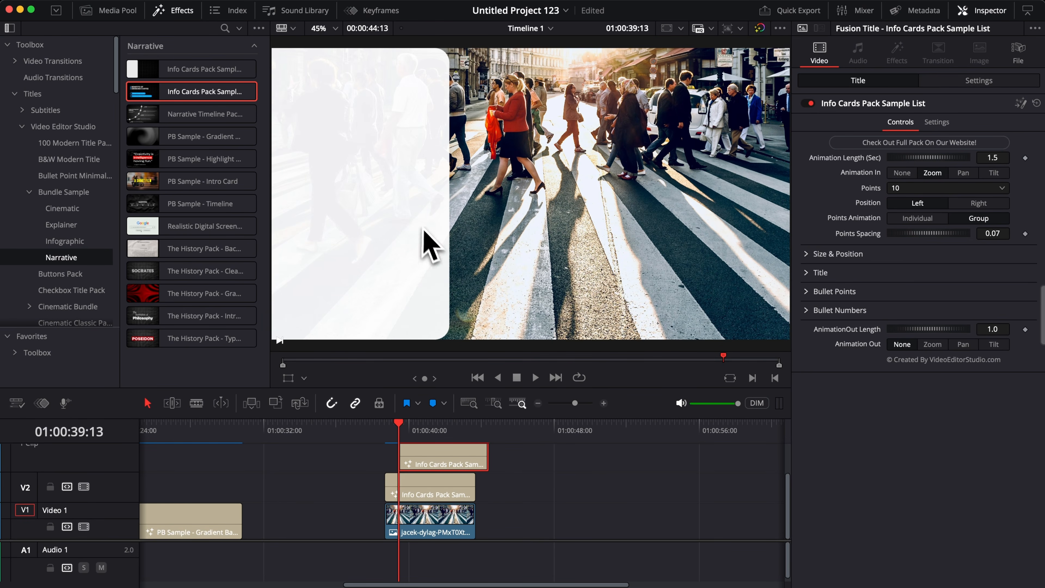
key("space")
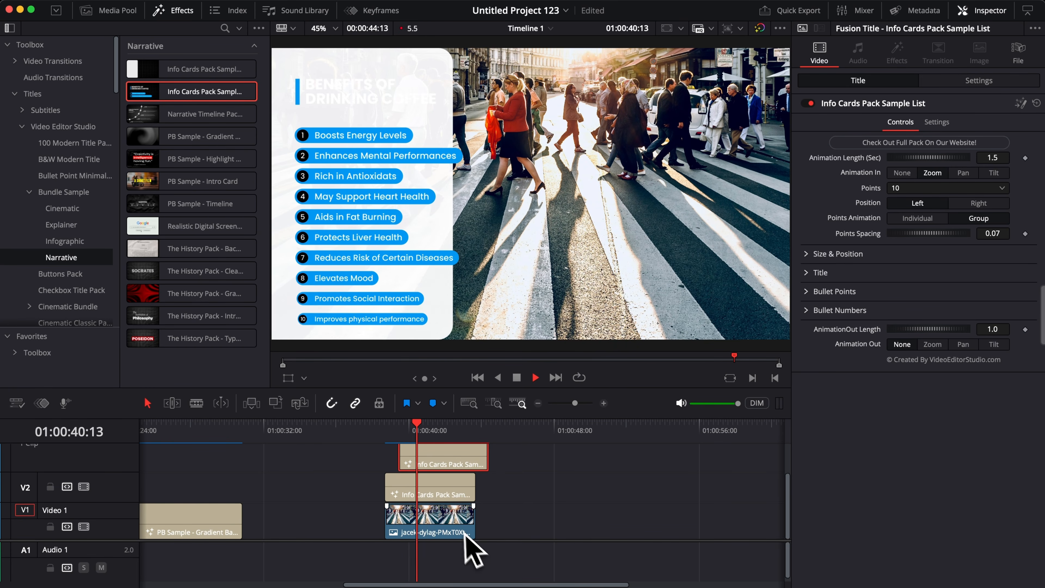
key("space")
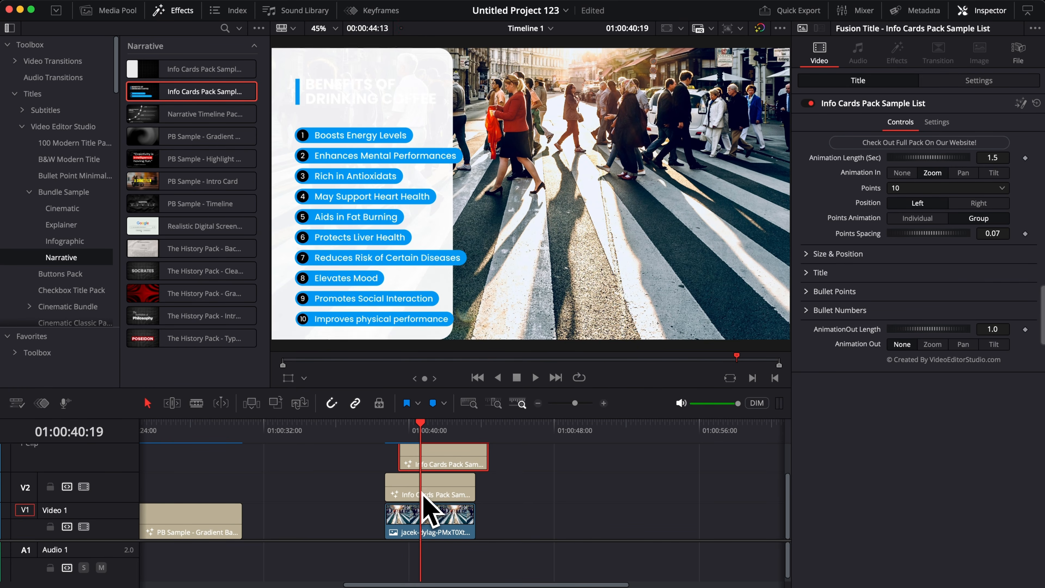
Step: Change the background clip's Side Bar color to dark gray, with red, green and blue at 0.141176
left_click(423, 494)
left_click(921, 347)
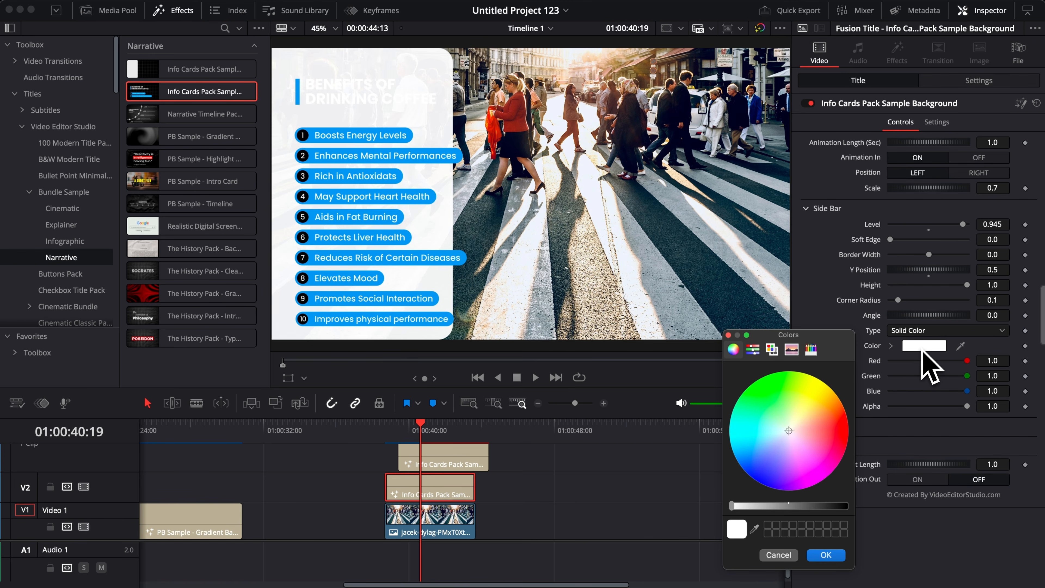
left_click_drag(804, 508, 824, 511)
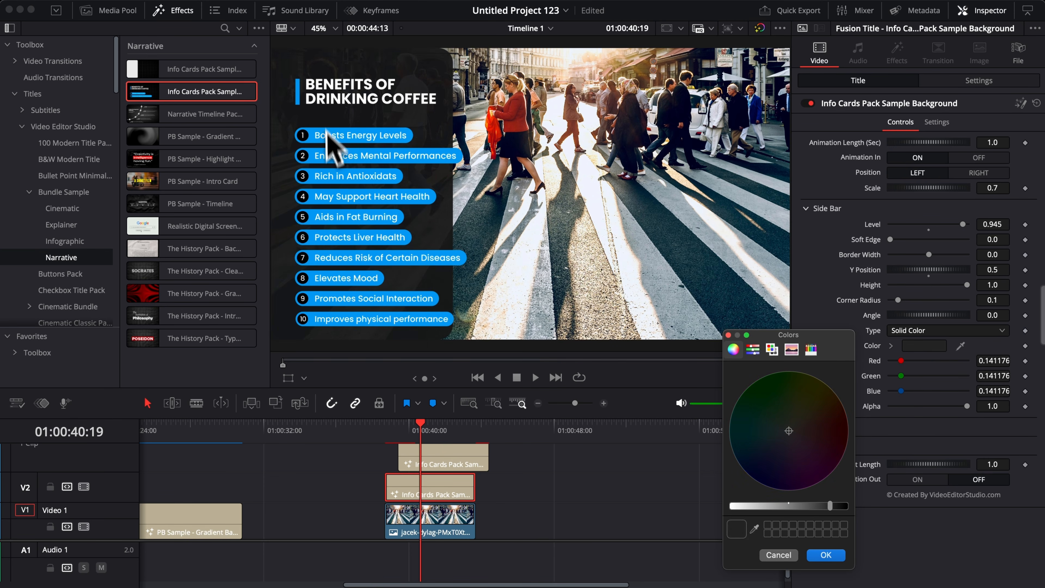
left_click(826, 555)
Step: Set the background clip's Scale to 0.888 and Side Bar Corner Radius to 0.0, and play back the info card
left_click_drag(992, 188, 1020, 188)
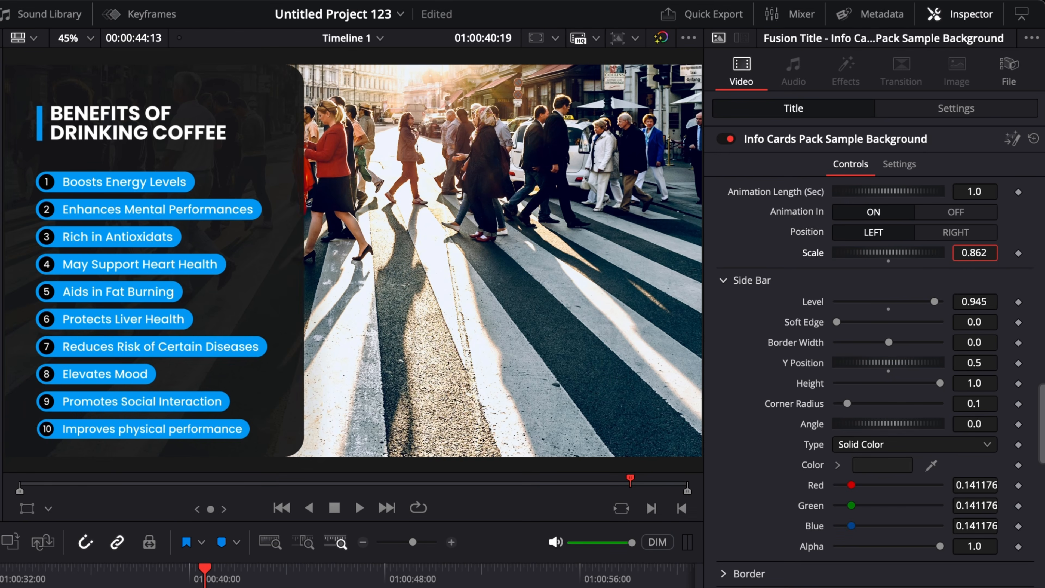
left_click_drag(974, 253, 985, 253)
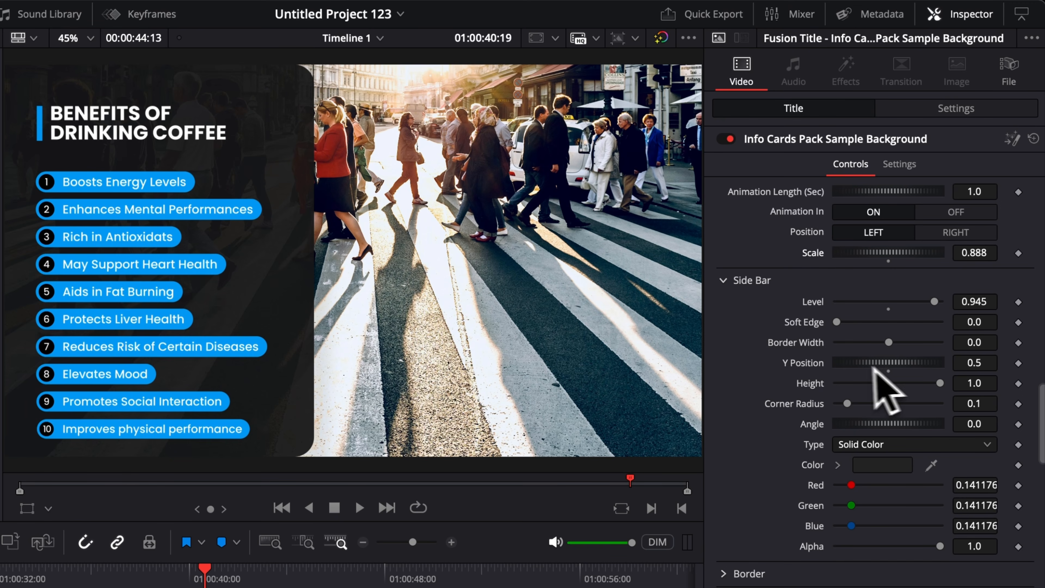
left_click_drag(847, 404, 764, 424)
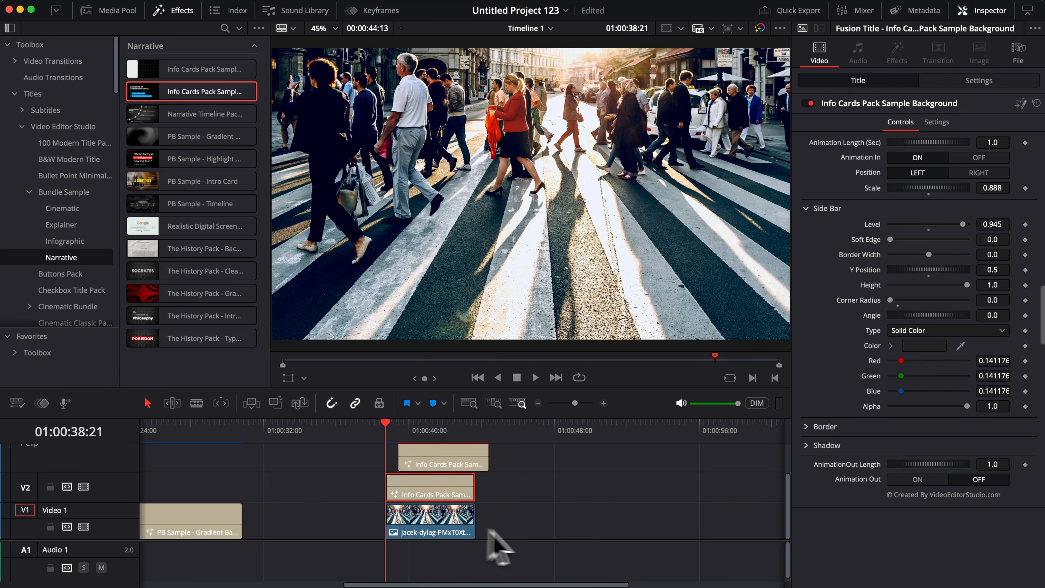
key("space")
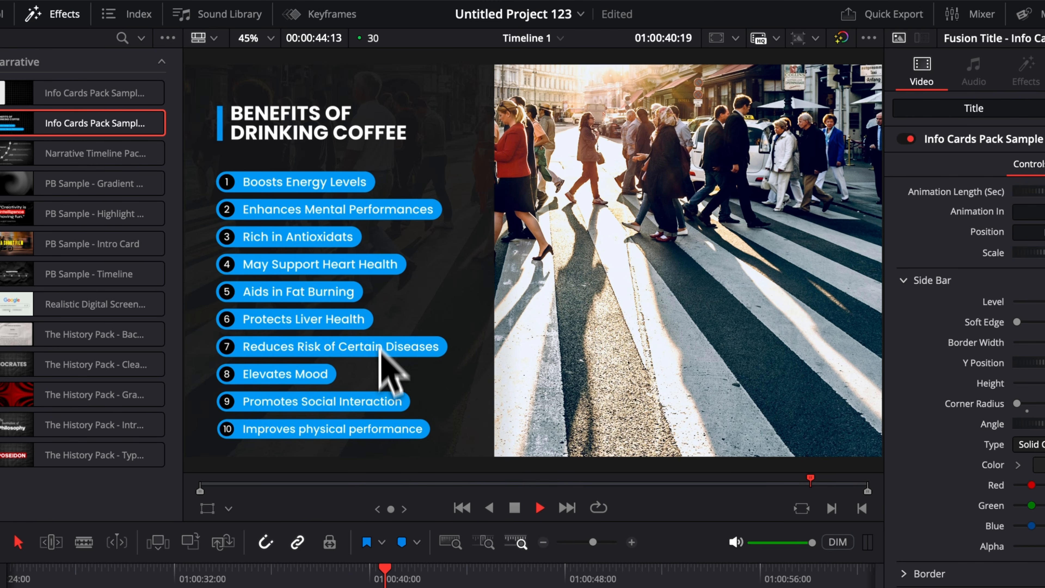
key("space")
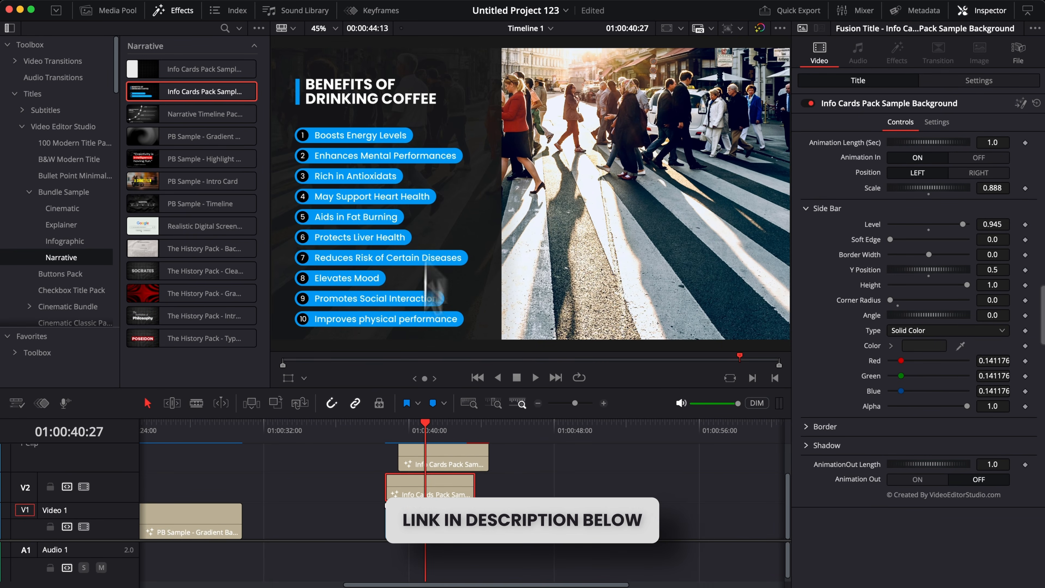
Step: Add the Narrative Timeline Pack Sample and PB Sample - Timeline titles to Video 2 after the info card clips
left_click_drag(369, 460, 446, 496)
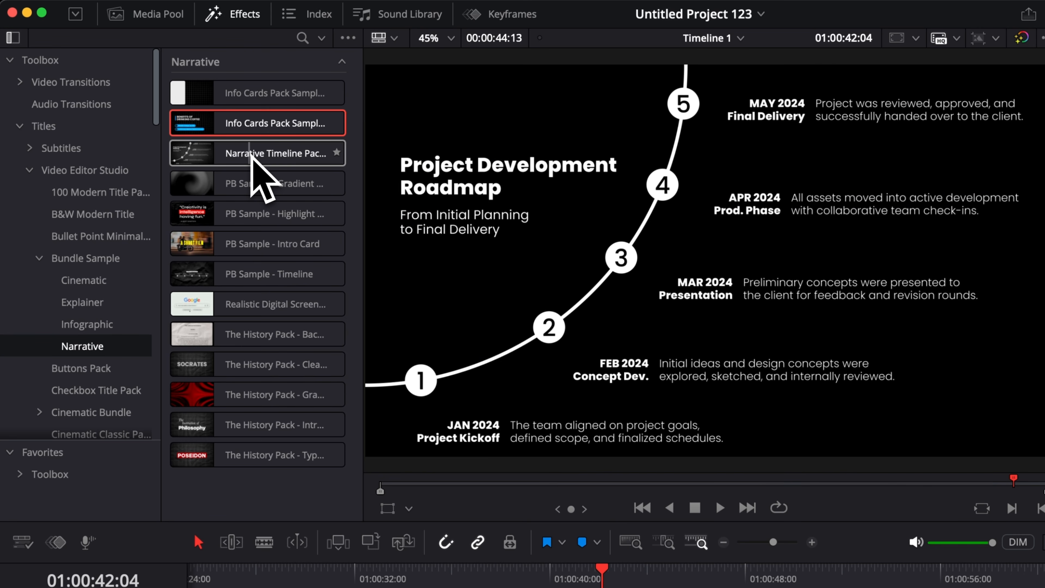
left_click_drag(253, 159, 550, 497)
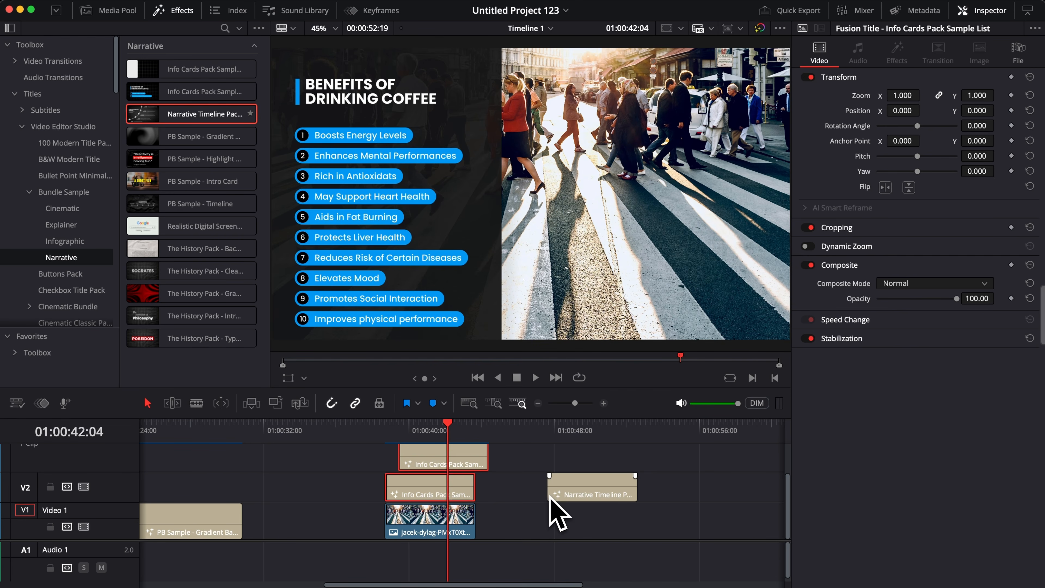
left_click_drag(192, 205, 655, 502)
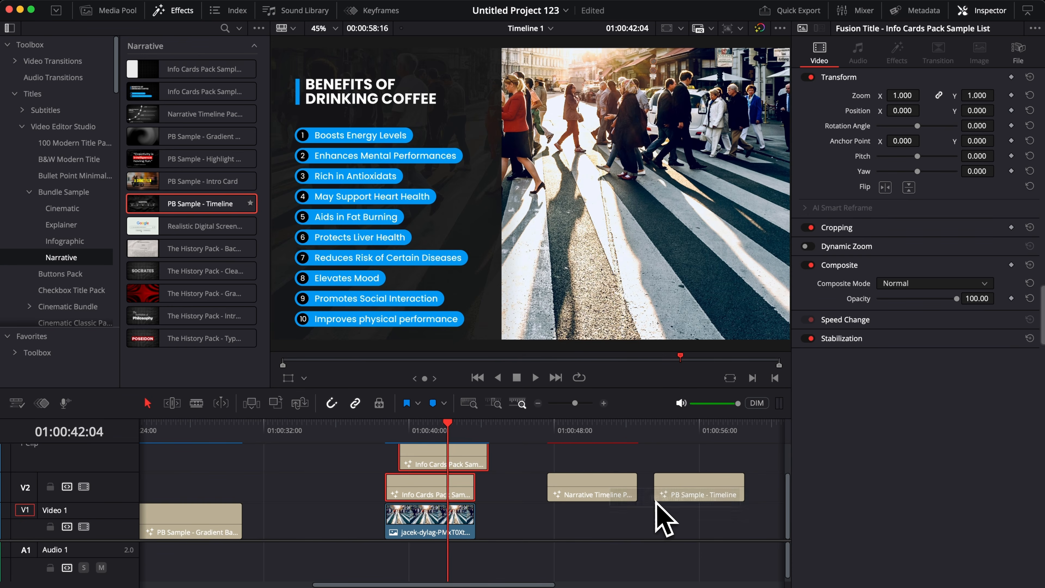
Step: View the Narrative Timeline clip at 01:00:49:22 and set its Point Count to 3 and Point Spacing to 11.9
left_click(586, 435)
left_click(576, 489)
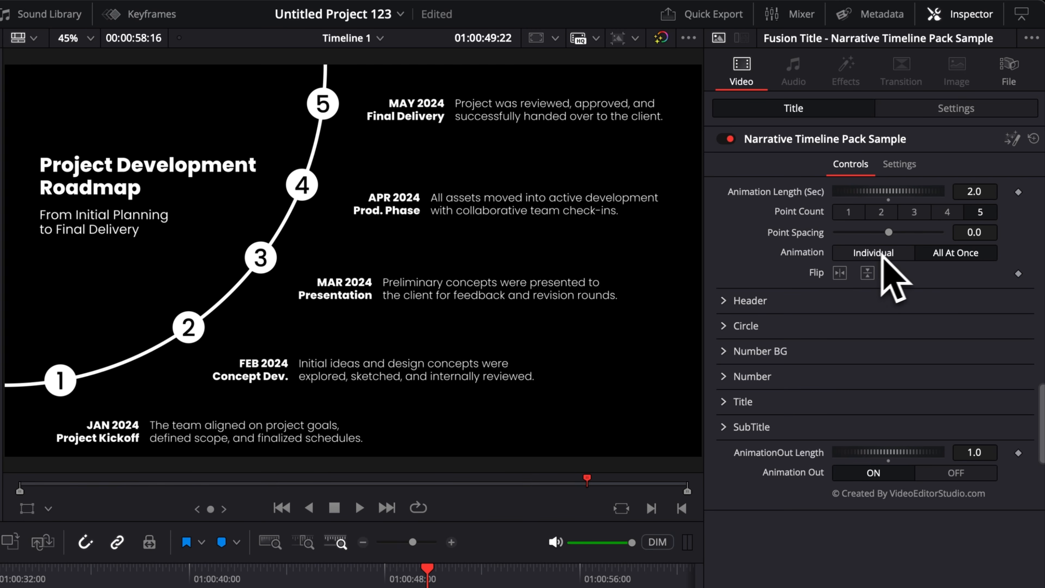
left_click(916, 213)
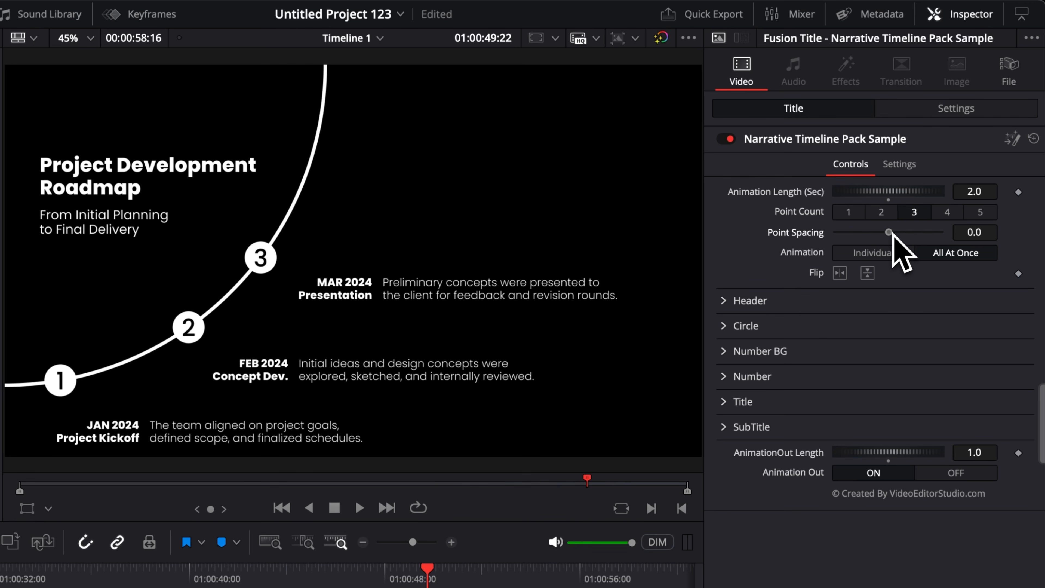
mouse_move(893, 233)
left_mouse_down()
mouse_move(914, 236)
mouse_move(905, 240)
left_mouse_up()
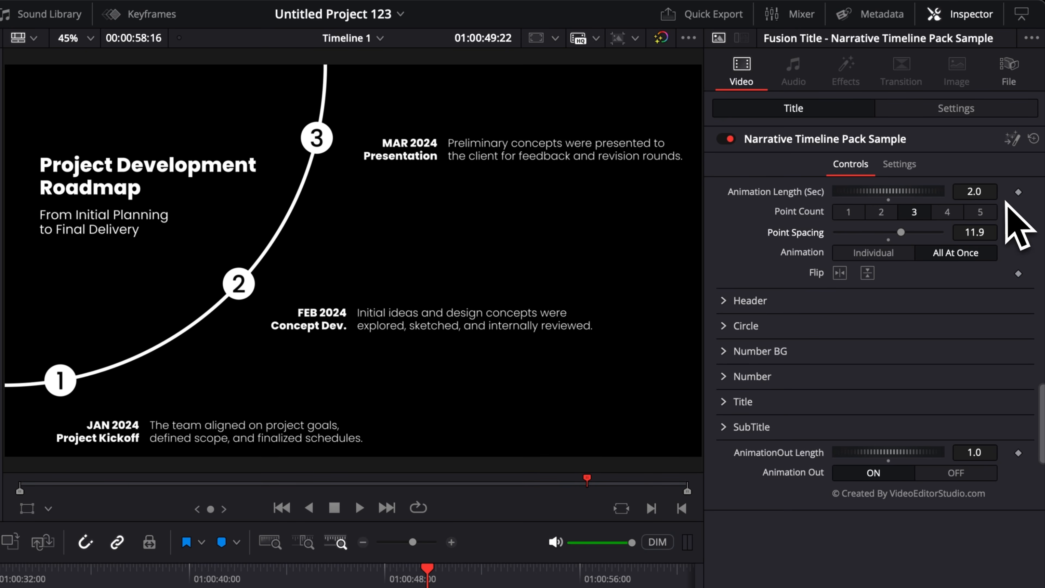
Step: Try flipping the Narrative Timeline title vertically and horizontally, switching both flips off again
left_click(867, 272)
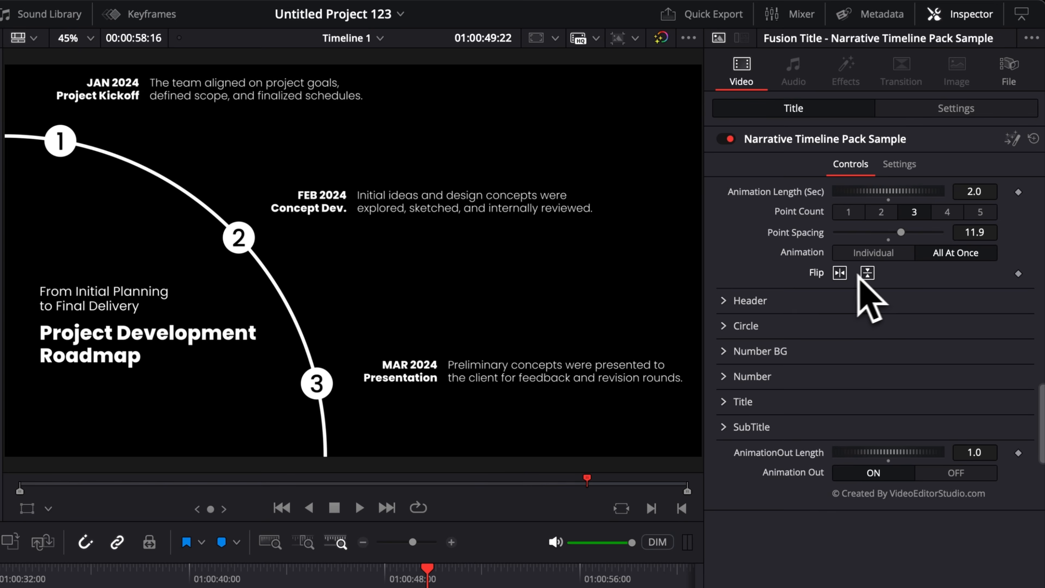
left_click(839, 273)
left_click(868, 274)
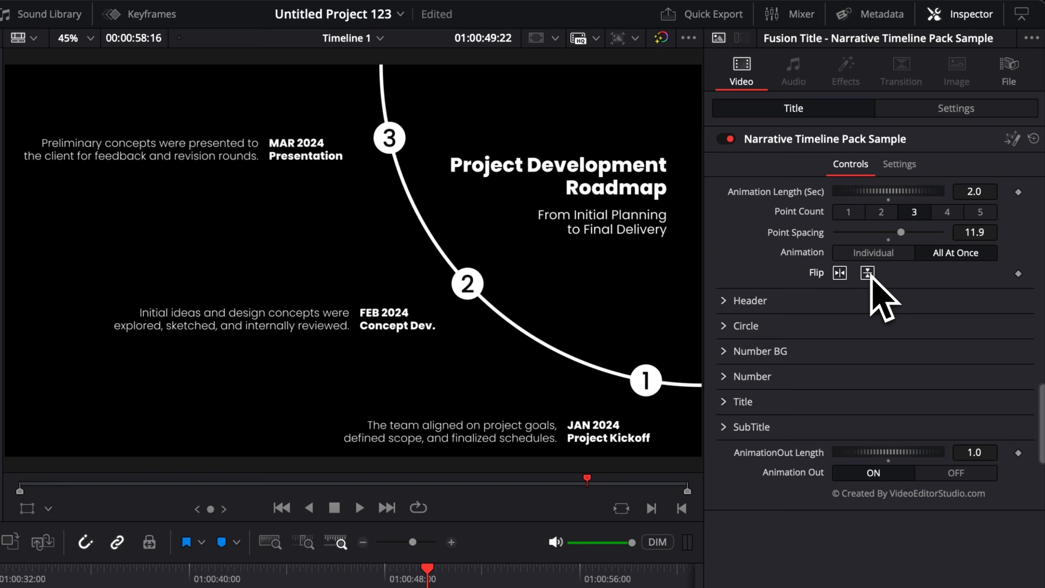
left_click(839, 273)
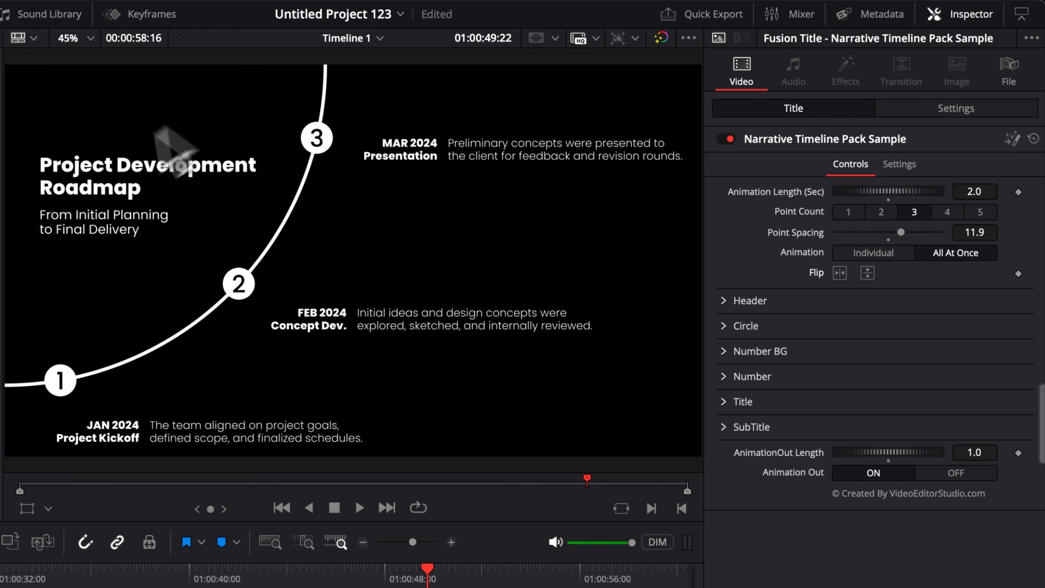
Step: Examine the Narrative Timeline title's Header, Circle and Number BG settings, collapsing each group again
left_click(726, 301)
left_click(725, 302)
left_click(725, 326)
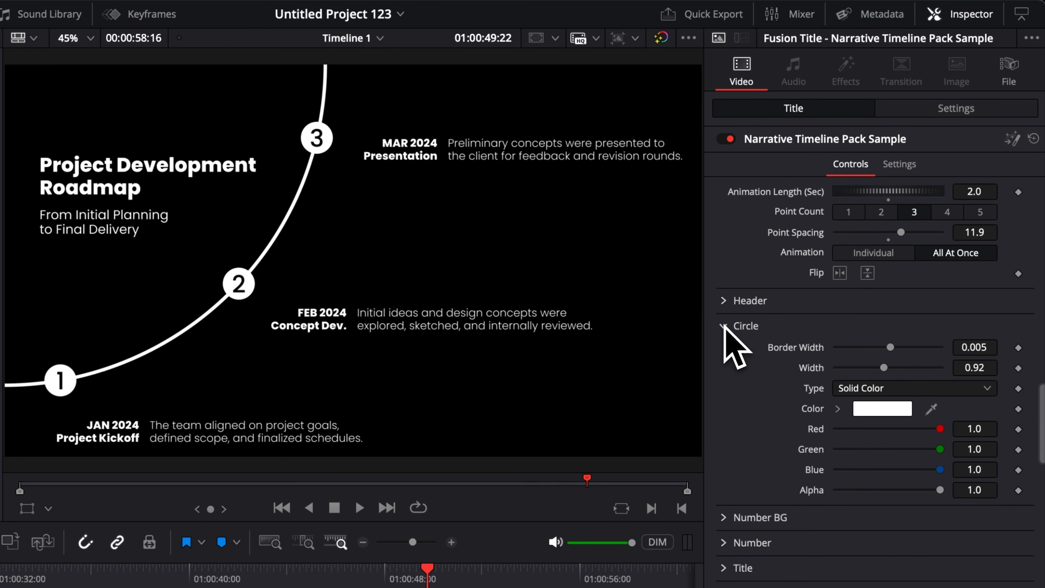
left_click(725, 326)
left_click(724, 351)
left_click(723, 353)
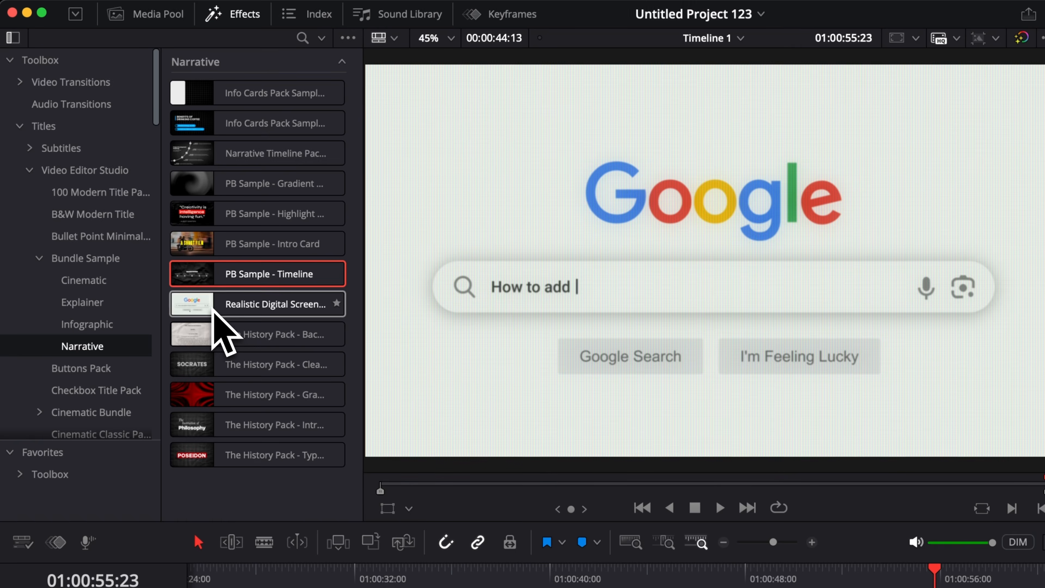
Step: Add the Realistic Digital Screens Pack Sample title to Video 2 after the info cards and preview its search text animation
left_click_drag(212, 307, 655, 539)
left_click_drag(500, 406, 585, 477)
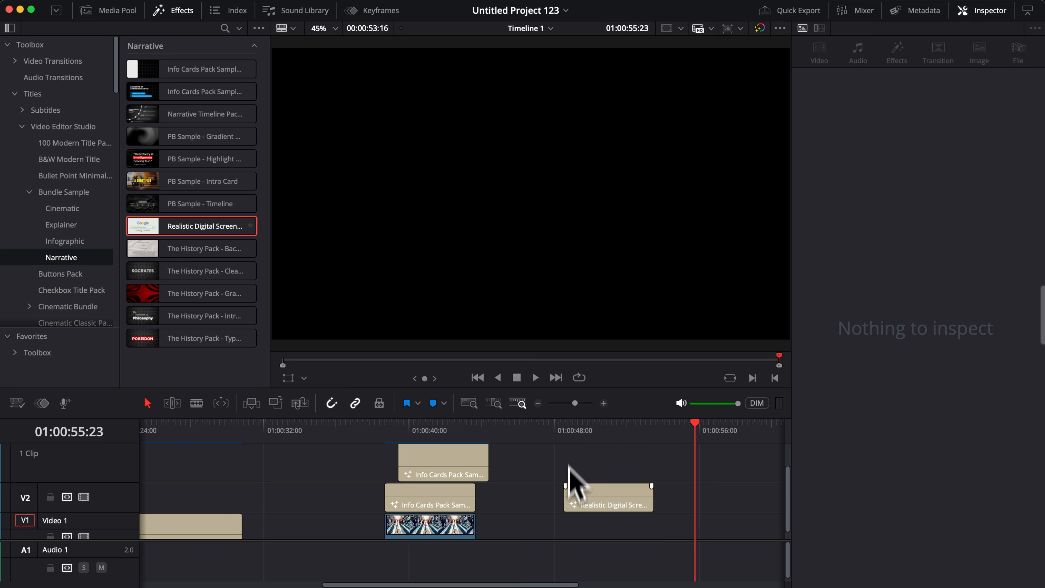
key("space")
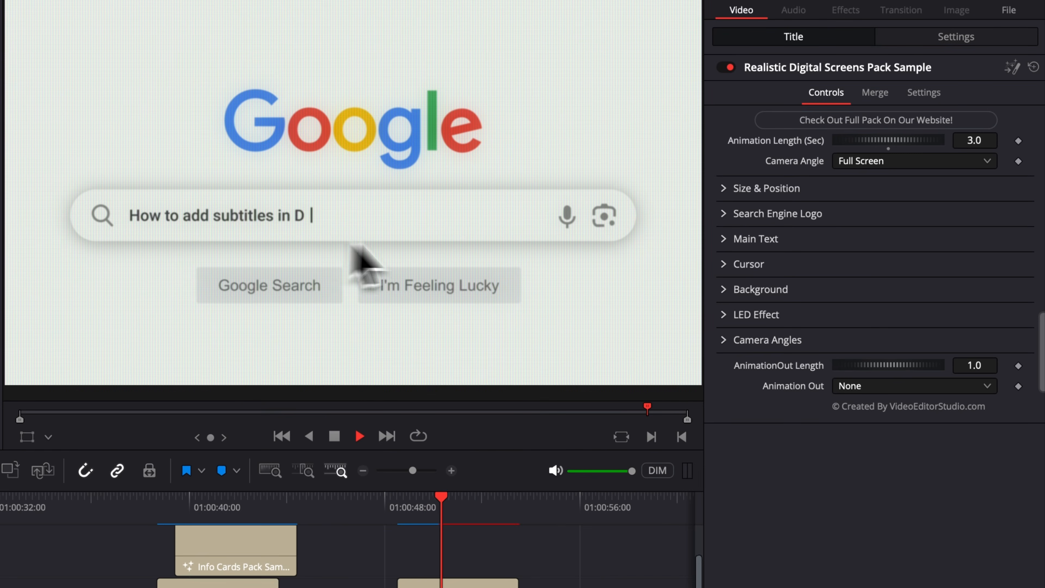
key("space")
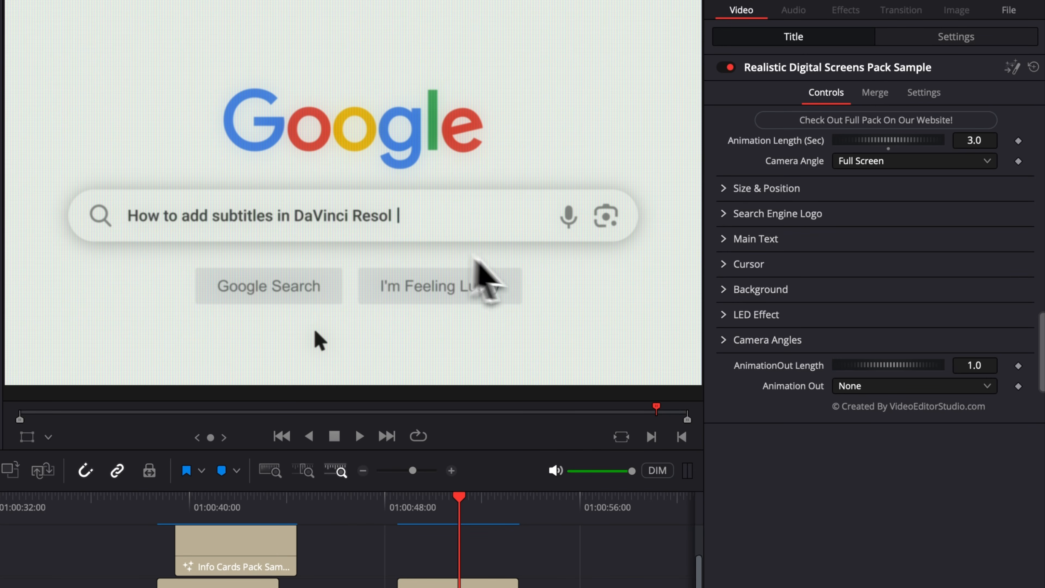
Step: Set the Realistic Digital Screens title's LED Effect Saturation to 3.73 and collapse that group again
left_click(723, 314)
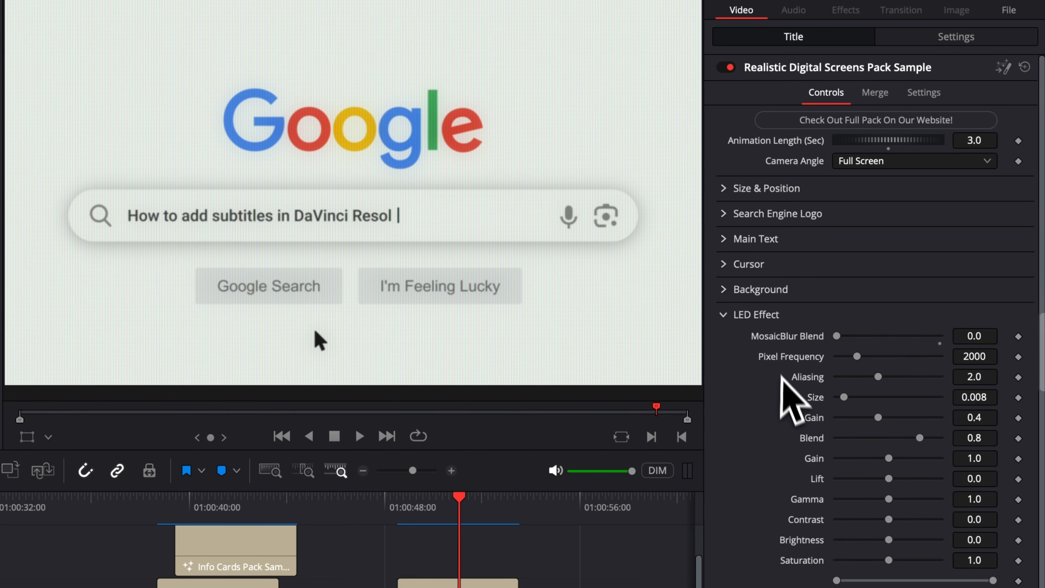
scroll(788, 411, "down", 1)
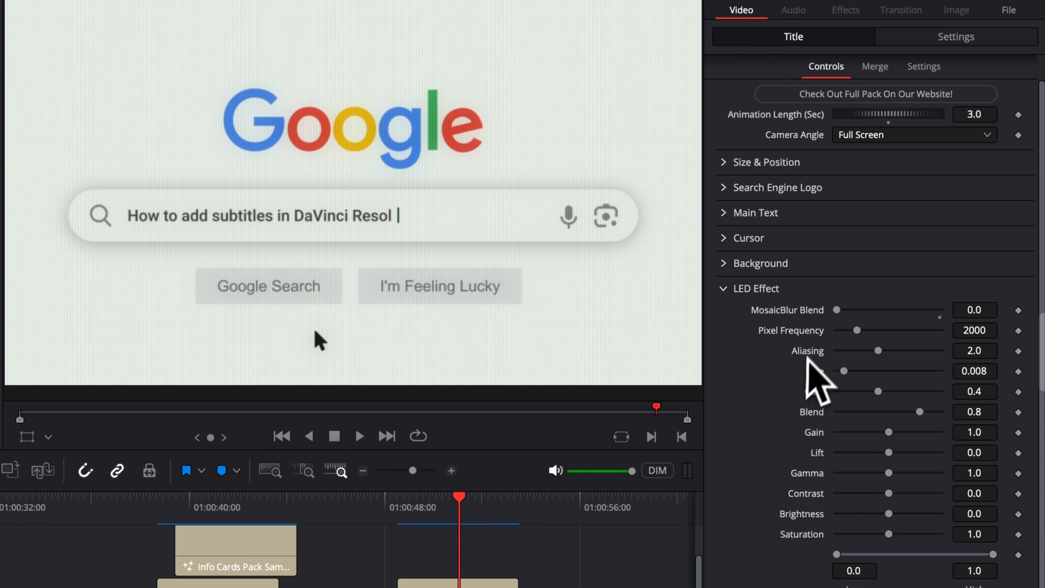
left_click_drag(888, 534, 932, 534)
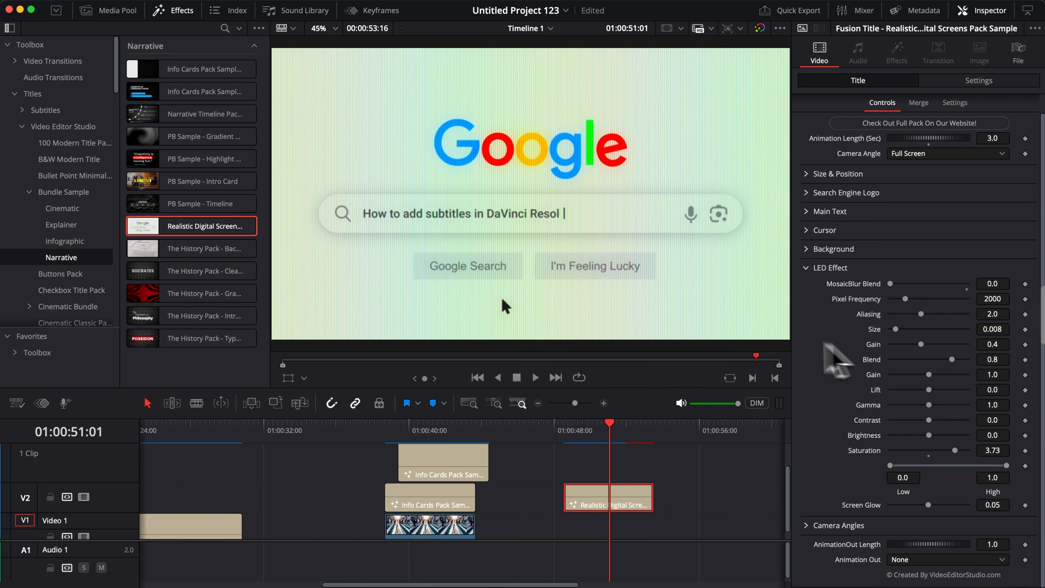
left_click(805, 268)
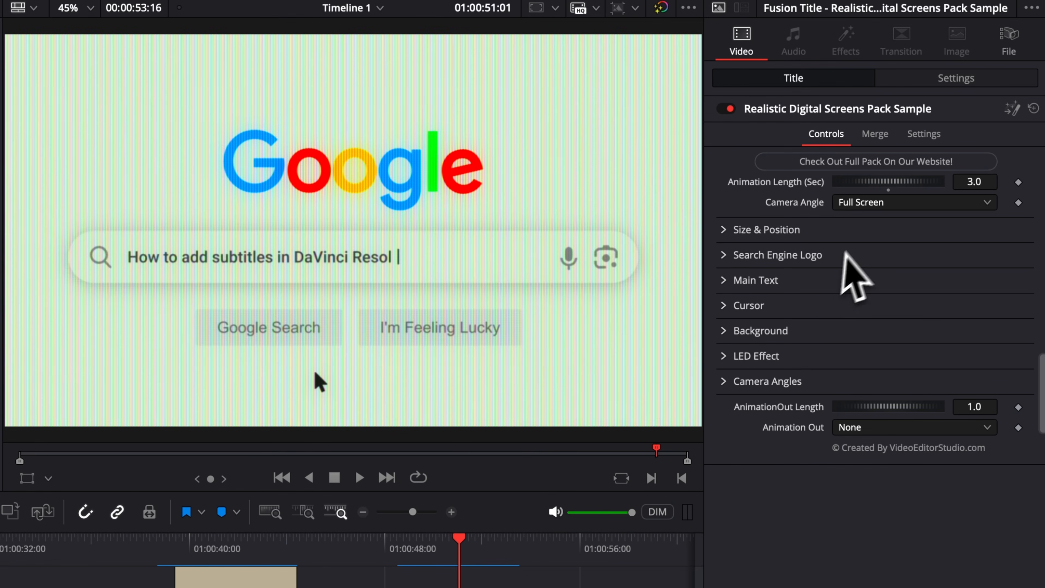
Step: Try the 3D, Cursor Focus and Text Follow Max camera angles on the Realistic Digital Screens title, scrubbing through the typing animation
left_click(874, 204)
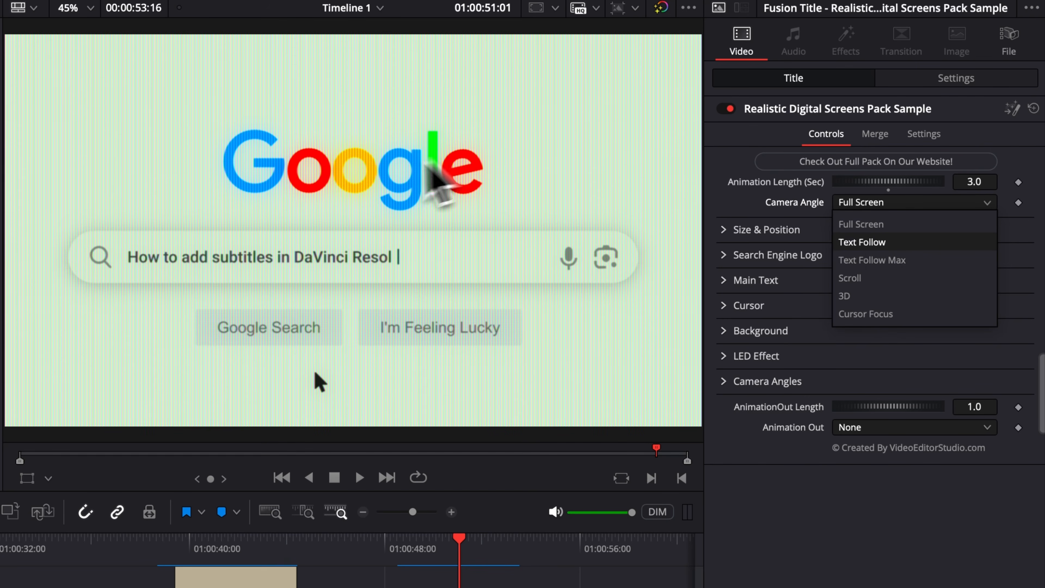
left_click(847, 295)
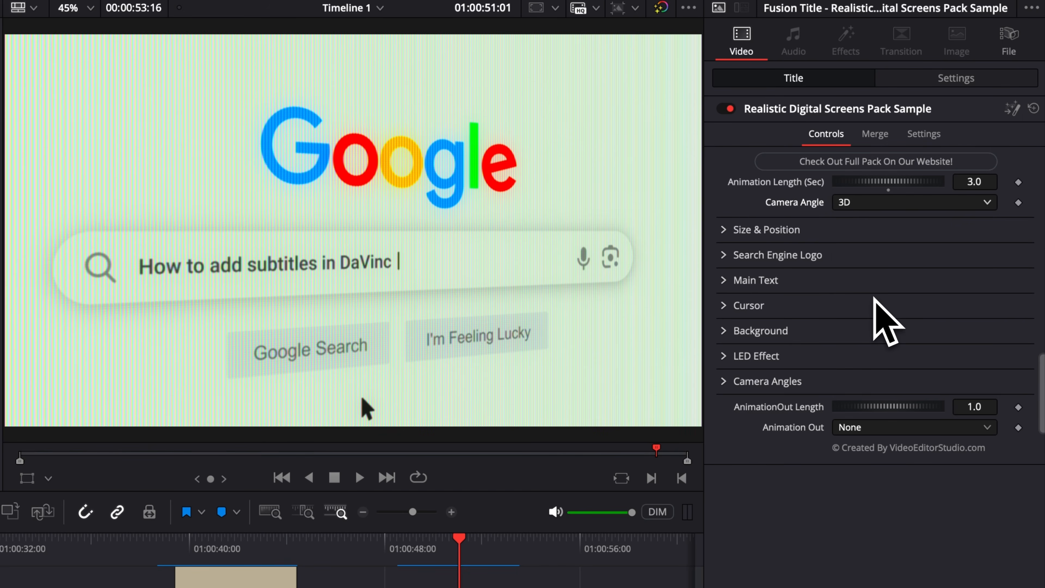
left_click(871, 202)
left_click(870, 314)
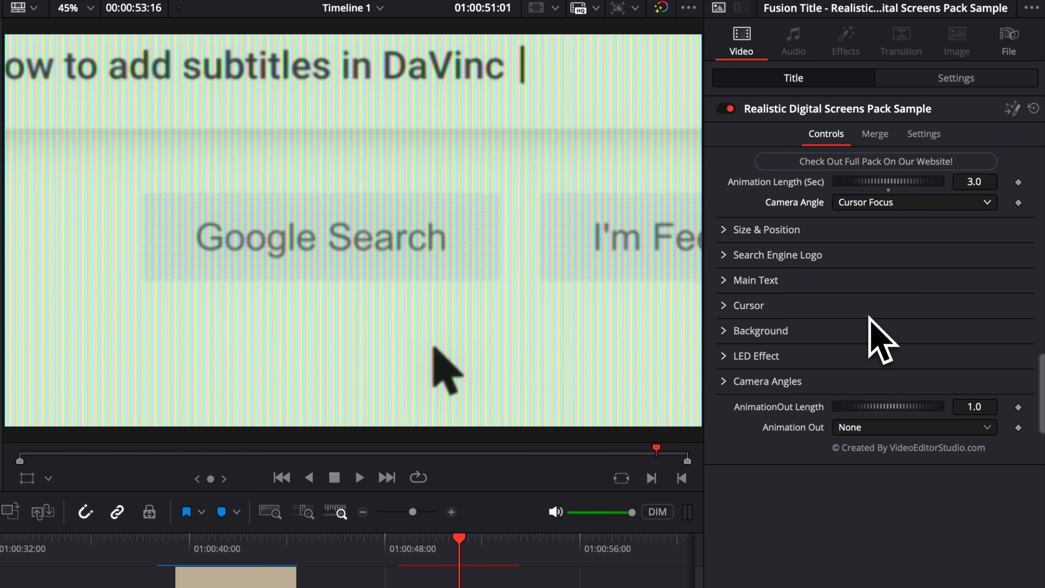
left_click(871, 205)
left_click(866, 262)
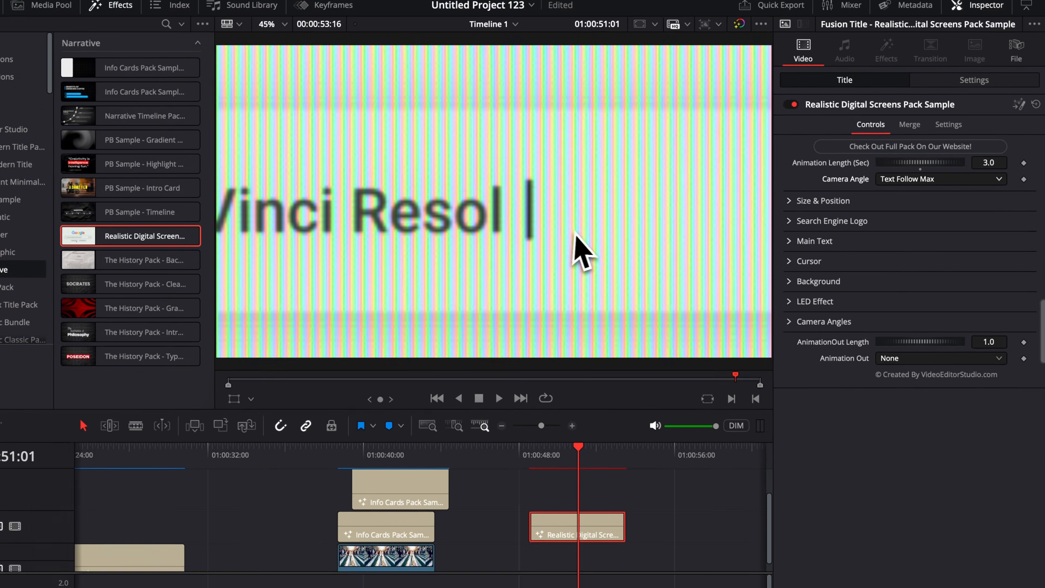
left_click(574, 428)
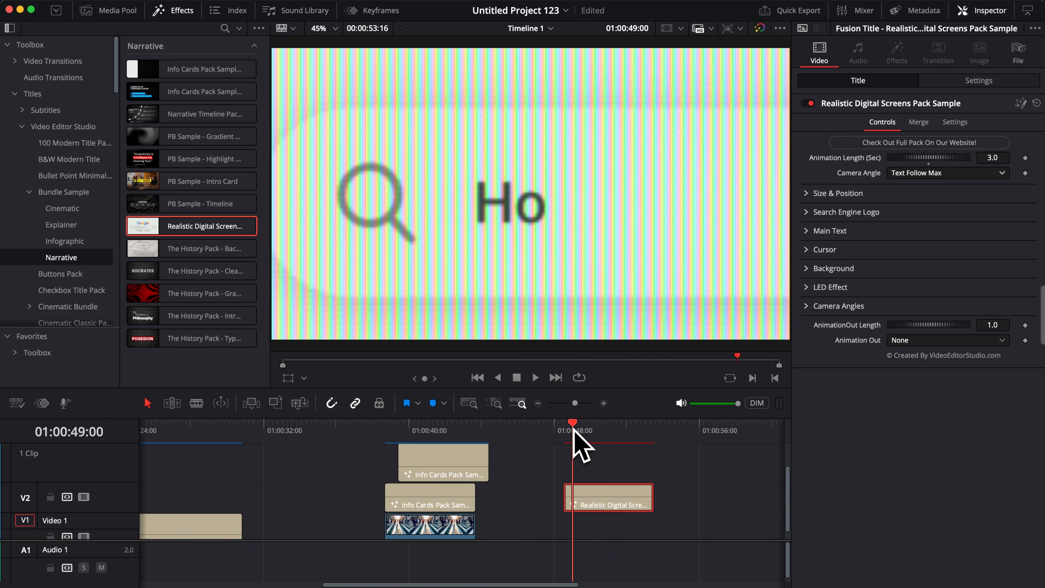
mouse_move(573, 428)
left_mouse_down()
mouse_move(606, 434)
mouse_move(571, 436)
mouse_move(604, 436)
mouse_move(581, 439)
left_mouse_up()
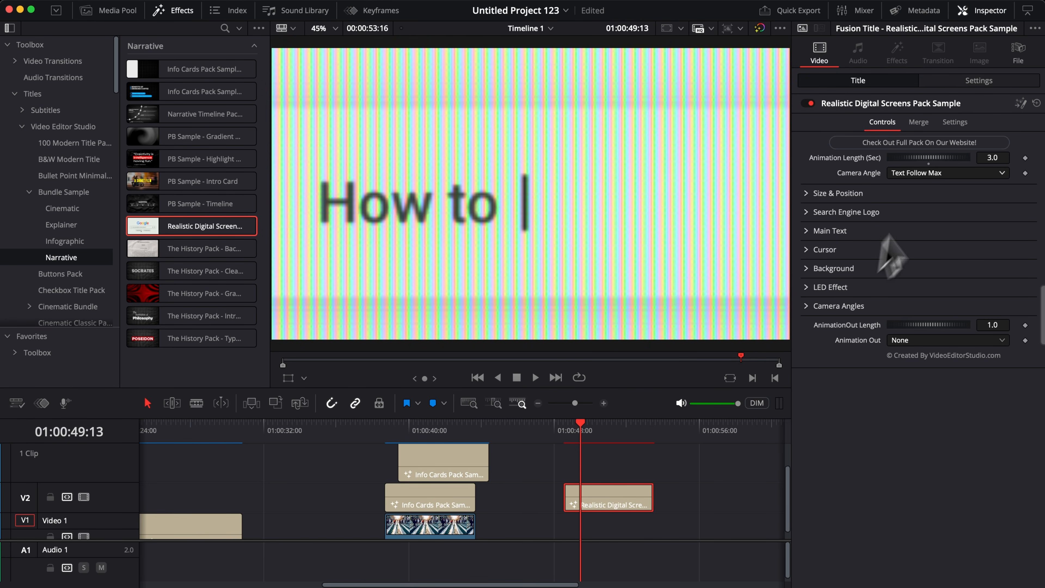
Step: Set the title's Camera Angle to Full Screen and add a keyframe for it at 01:00:49:27
left_click(917, 173)
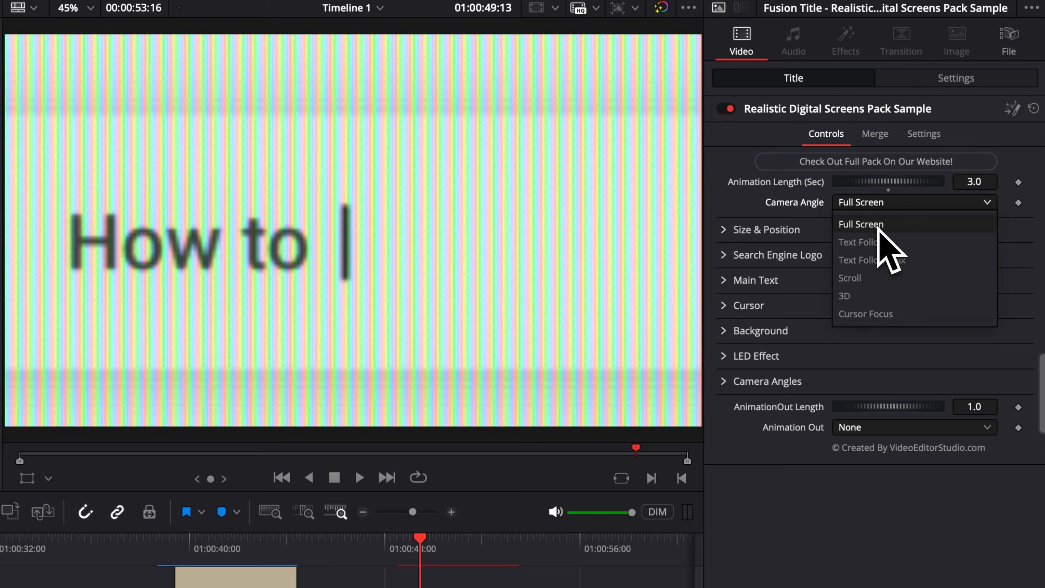
left_click(878, 227)
left_click_drag(397, 543, 410, 543)
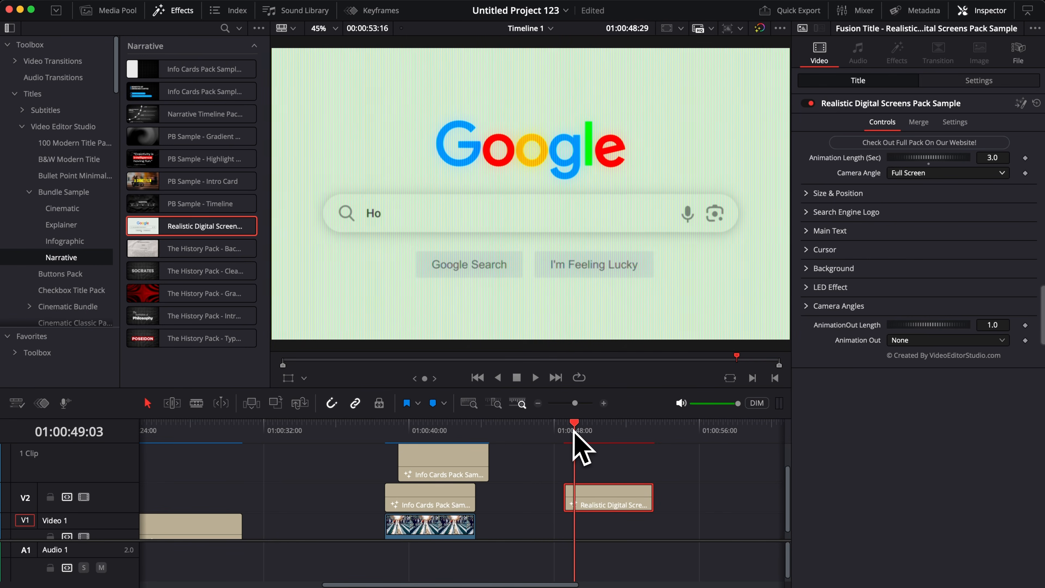
left_click_drag(573, 433, 585, 434)
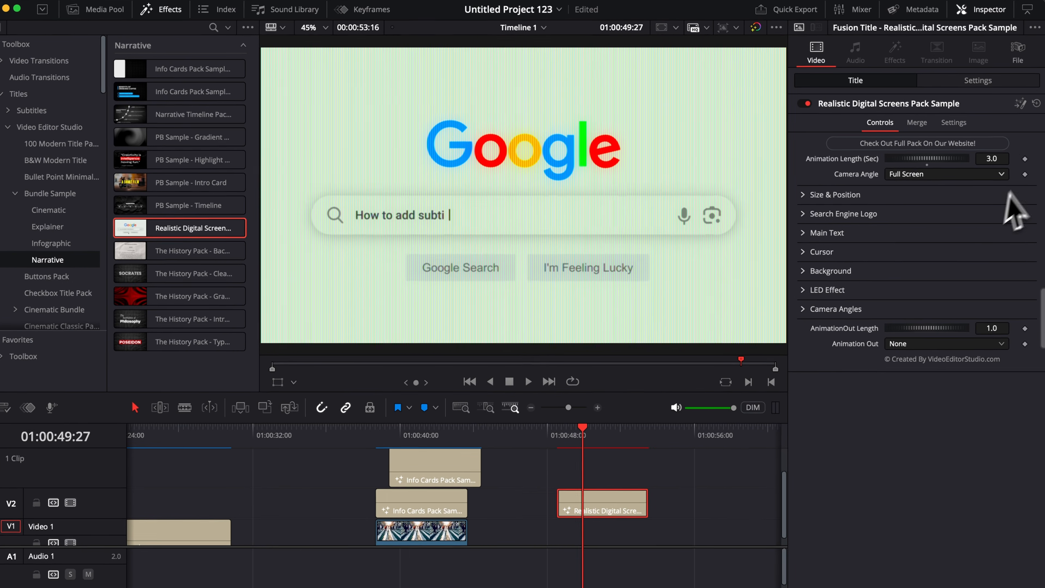
left_click(1025, 173)
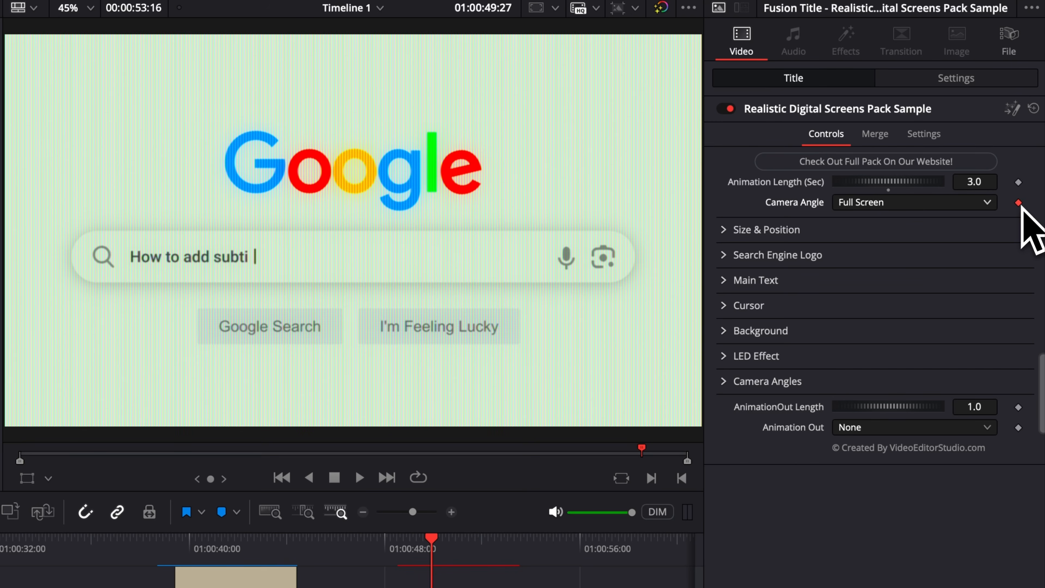
Step: Keyframe the Camera Angle to Text Follow Max at 01:00:49:28 and to Cursor Focus at 01:00:51:16
left_click(918, 204)
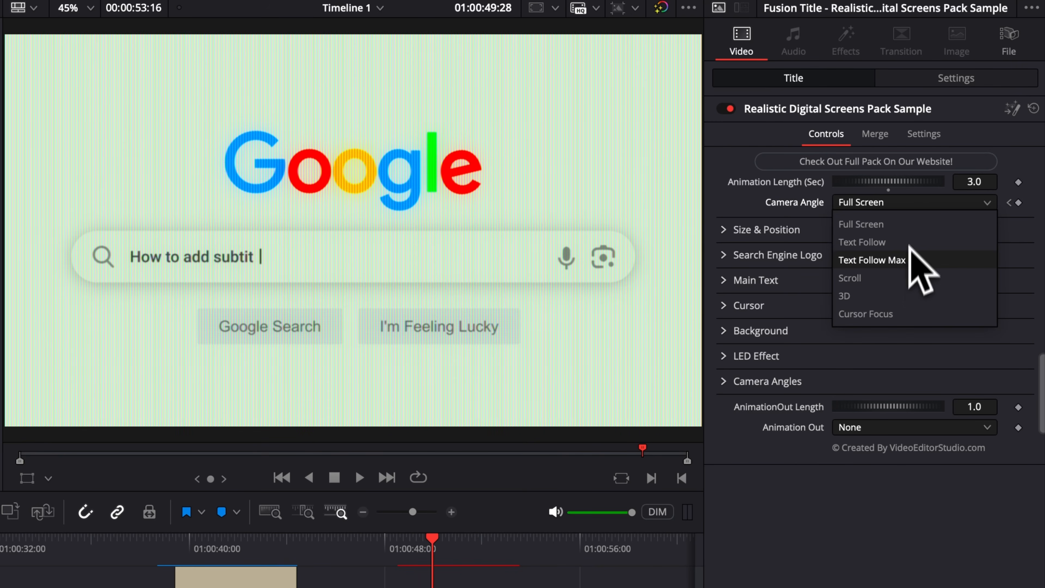
left_click(907, 261)
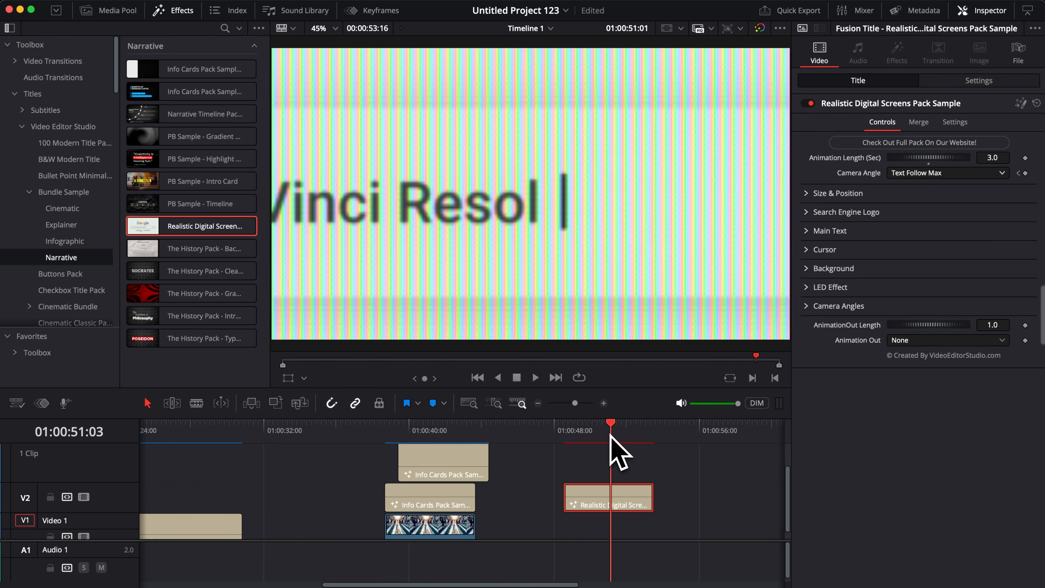
key("space")
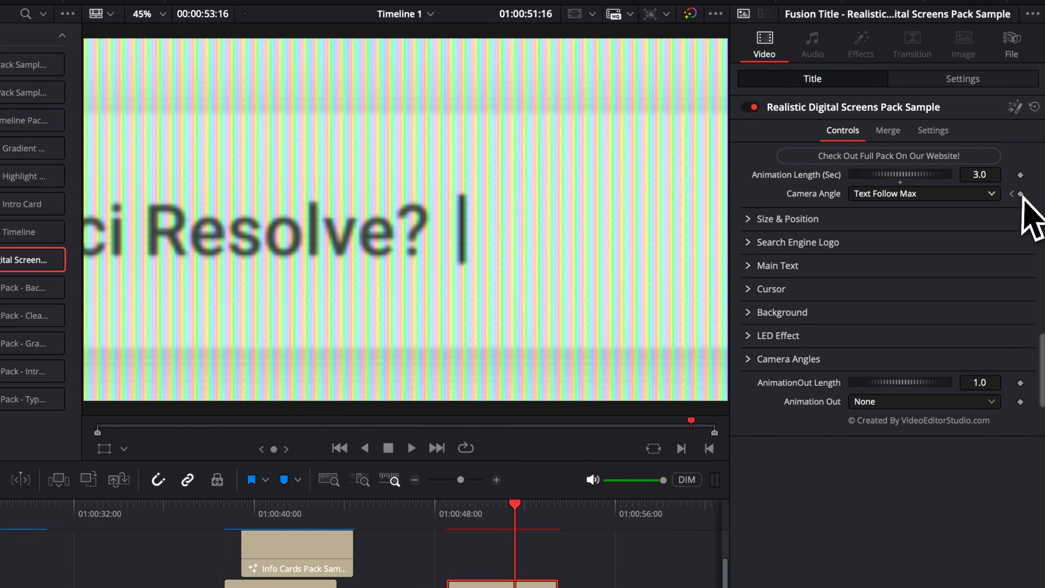
left_click(1024, 172)
left_click(926, 204)
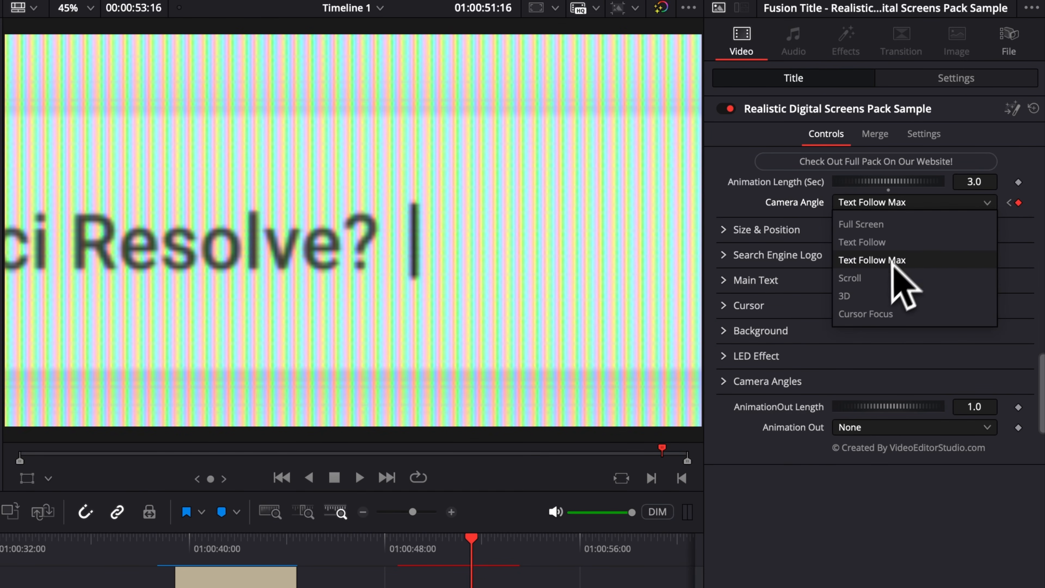
left_click(928, 318)
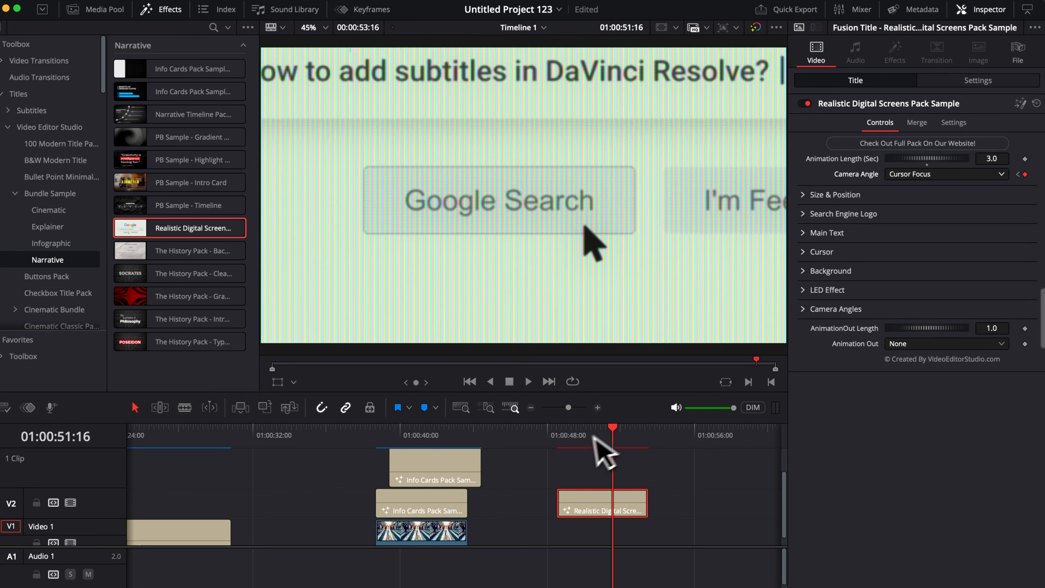
Step: Play the Realistic Digital Screens title from near its start to review the keyframed camera changes
left_click(415, 554)
left_click_drag(577, 435, 569, 435)
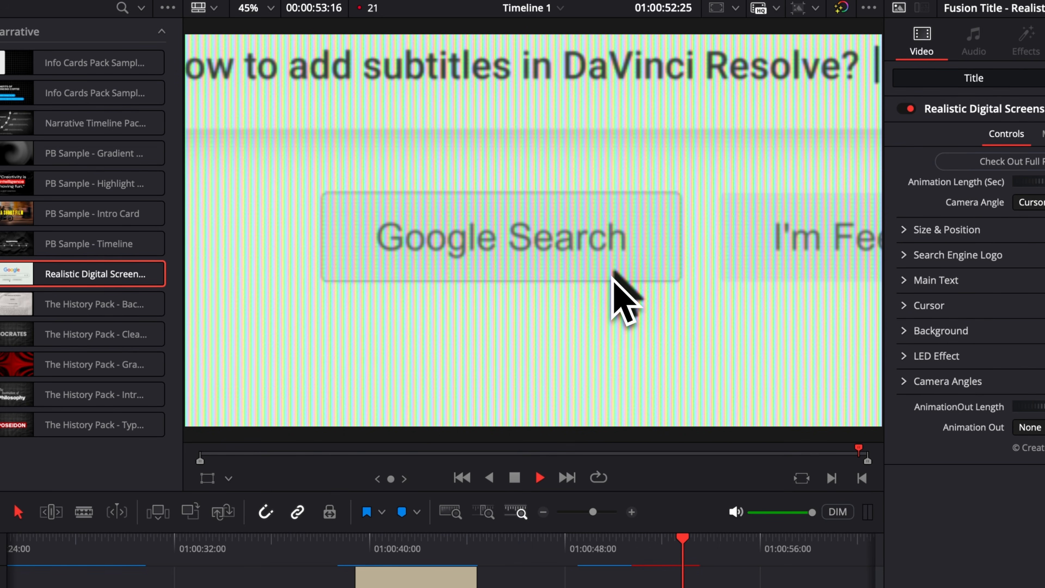
key("space")
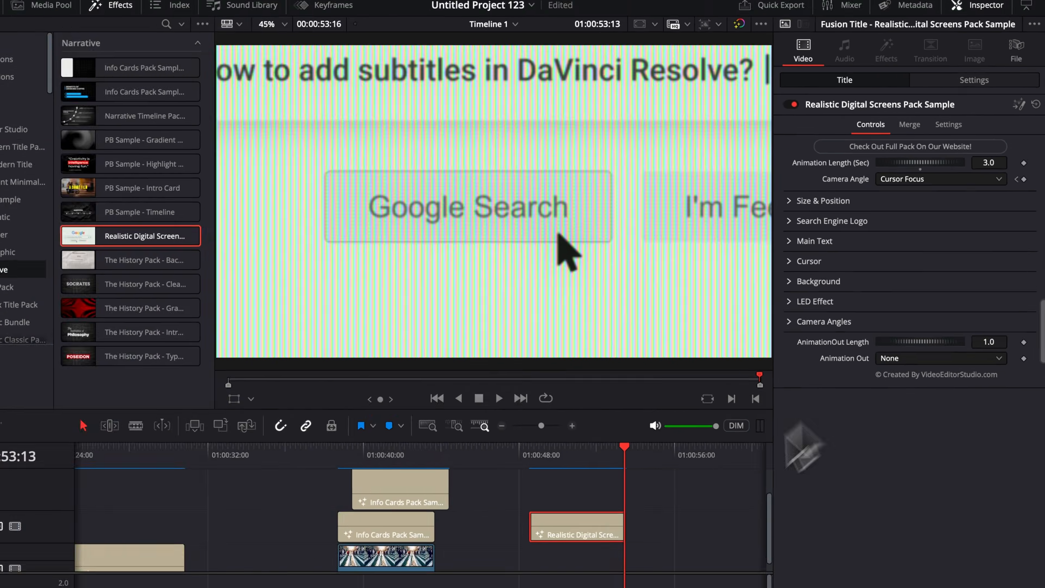
Step: Replace the Realistic Digital Screens clip with The History Pack - Background Text Loader on Video 2 and view it at 01:00:50:19
key("Delete")
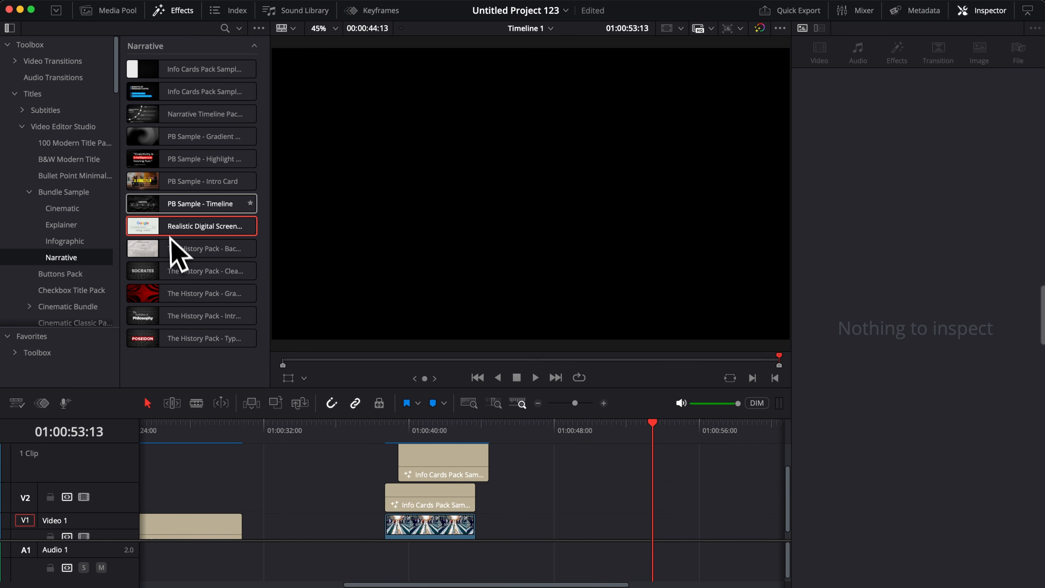
left_click_drag(170, 243, 609, 500)
left_click_drag(607, 426, 603, 449)
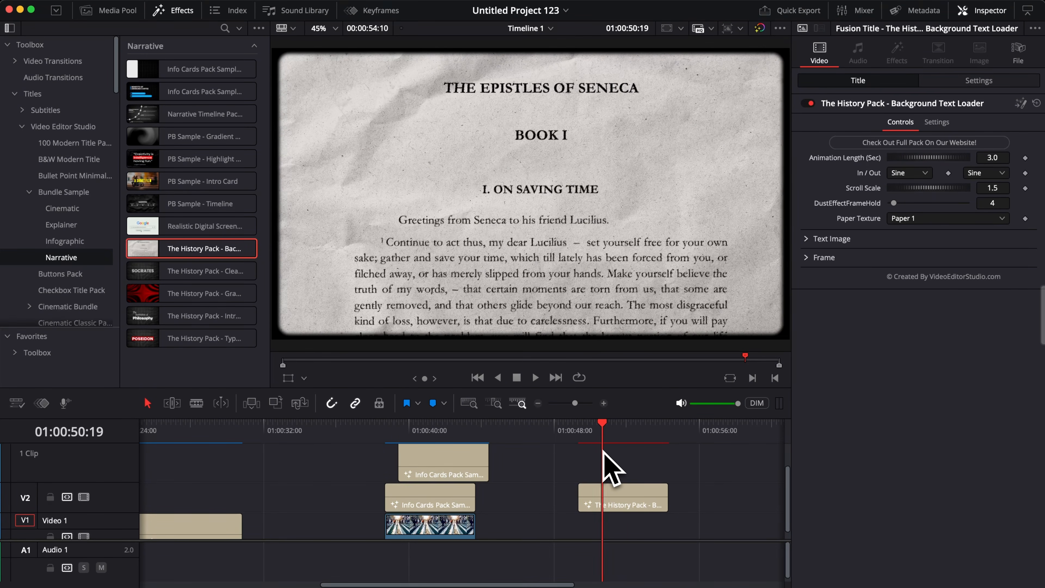
Step: Show the Background Text Loader's Text Image settings and enlarge the viewer to 200% to inspect the printed text
left_click(807, 239)
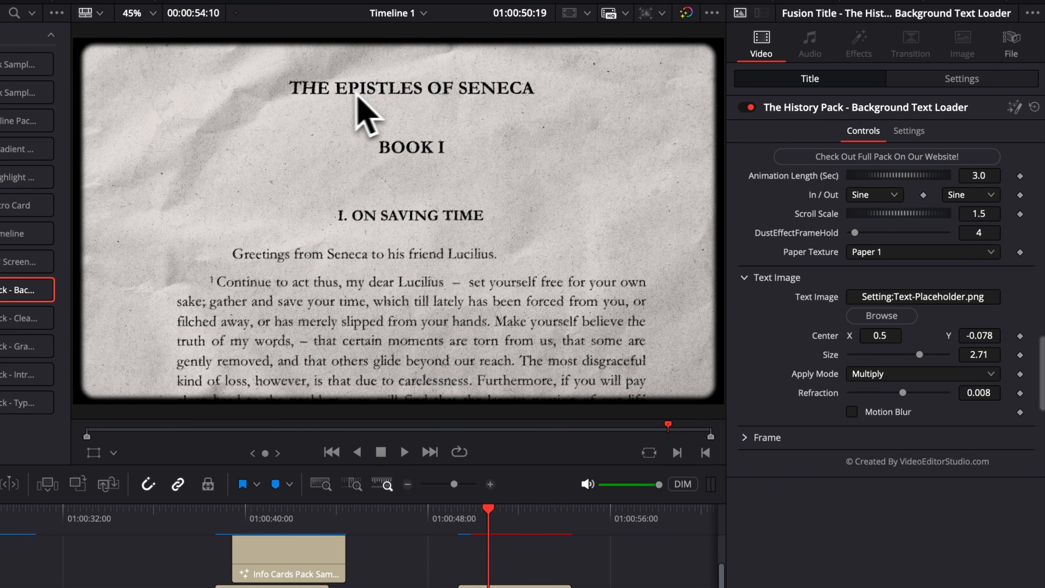
left_click(140, 15)
left_click(114, 94)
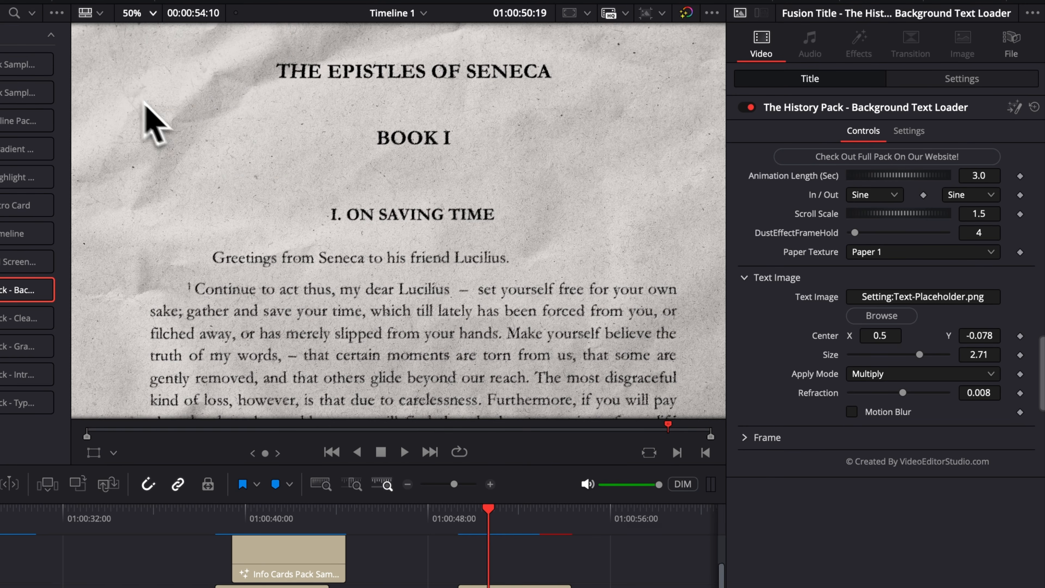
left_click(151, 14)
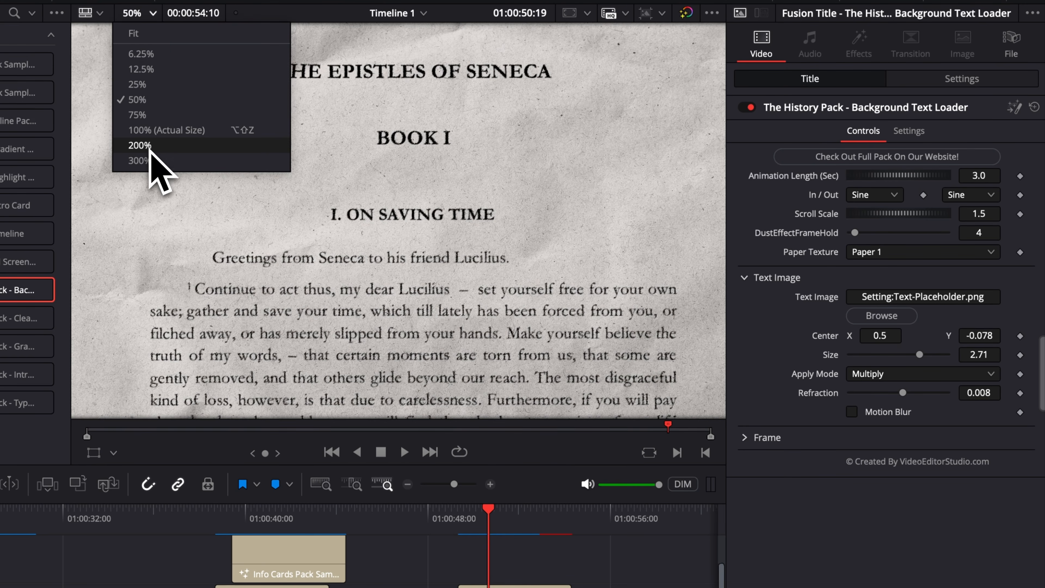
left_click(148, 150)
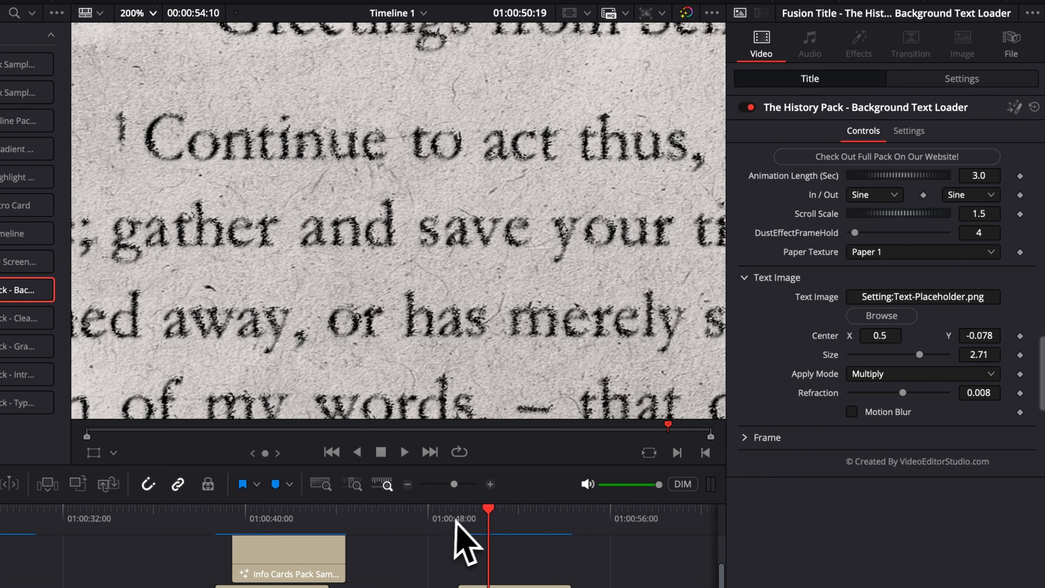
Step: Play and scrub the Background Text Loader clip from its start to examine the scrolling text and paper texture
left_click(459, 512)
key("space")
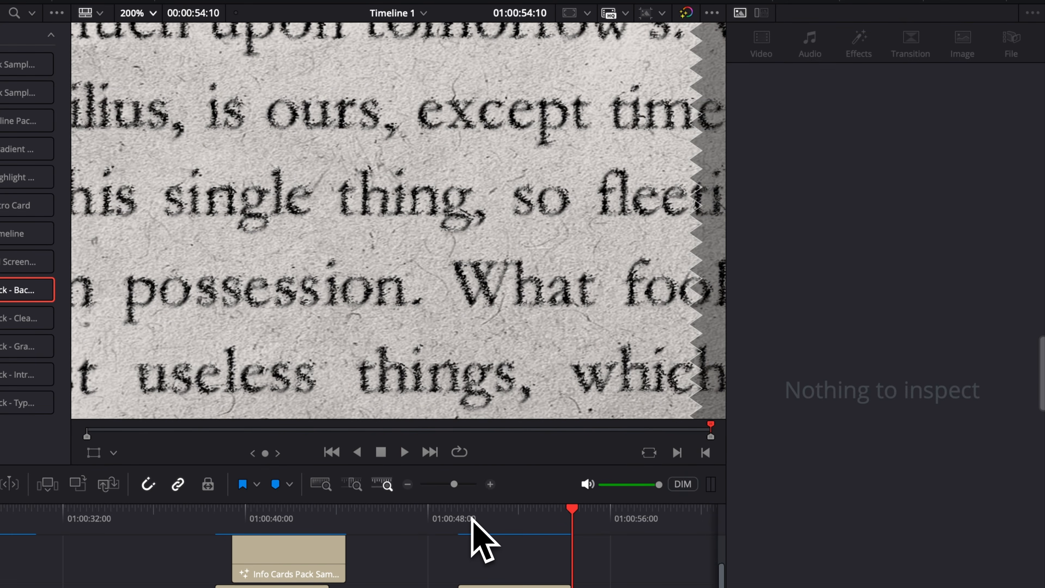
left_click_drag(471, 517, 517, 522)
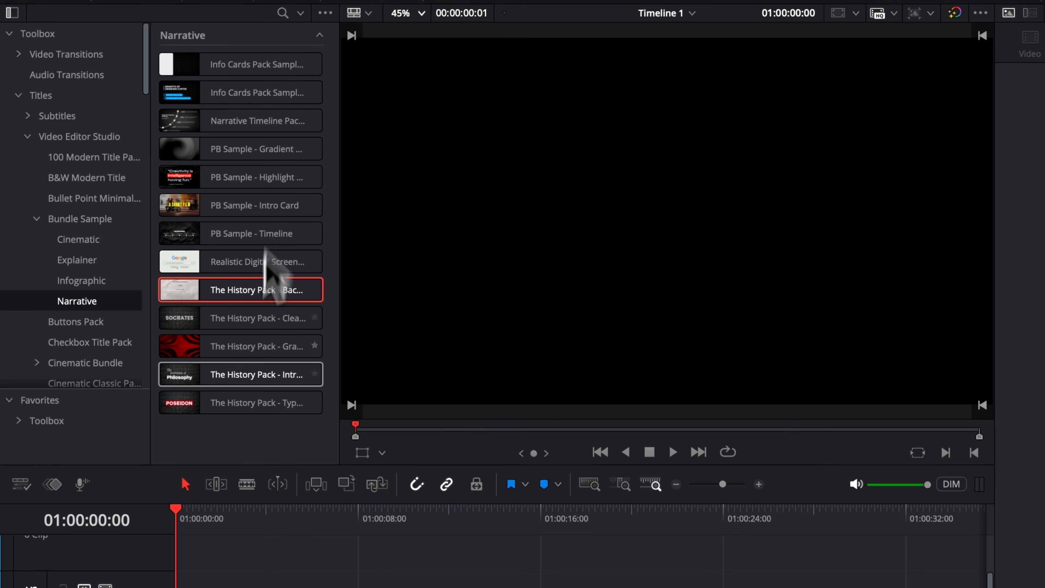
Step: Browse the Infographic, Explainer and Cinematic sample titles, returning to the Narrative titles
left_click(102, 282)
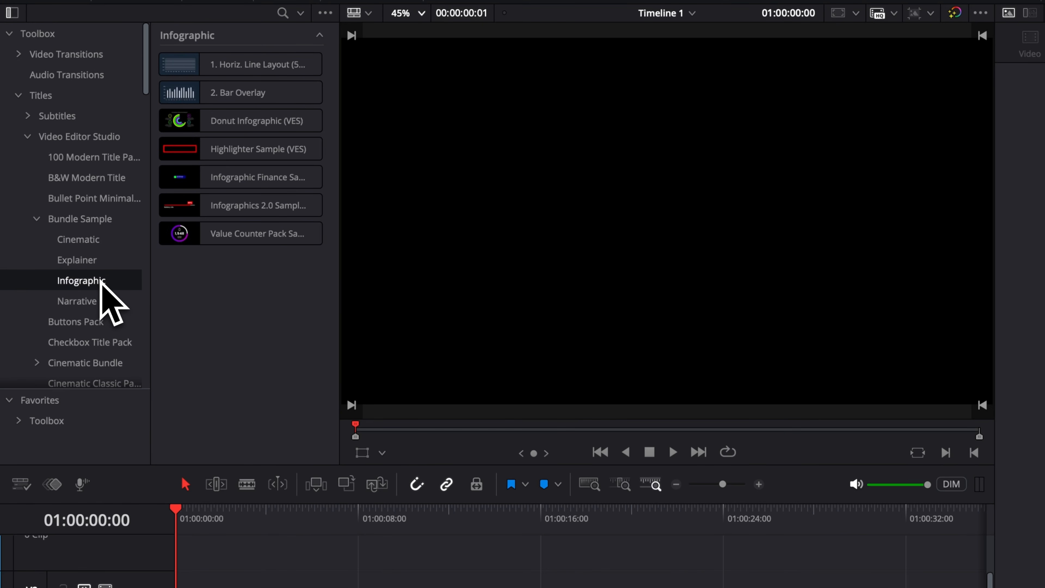
left_click(88, 260)
left_click(88, 243)
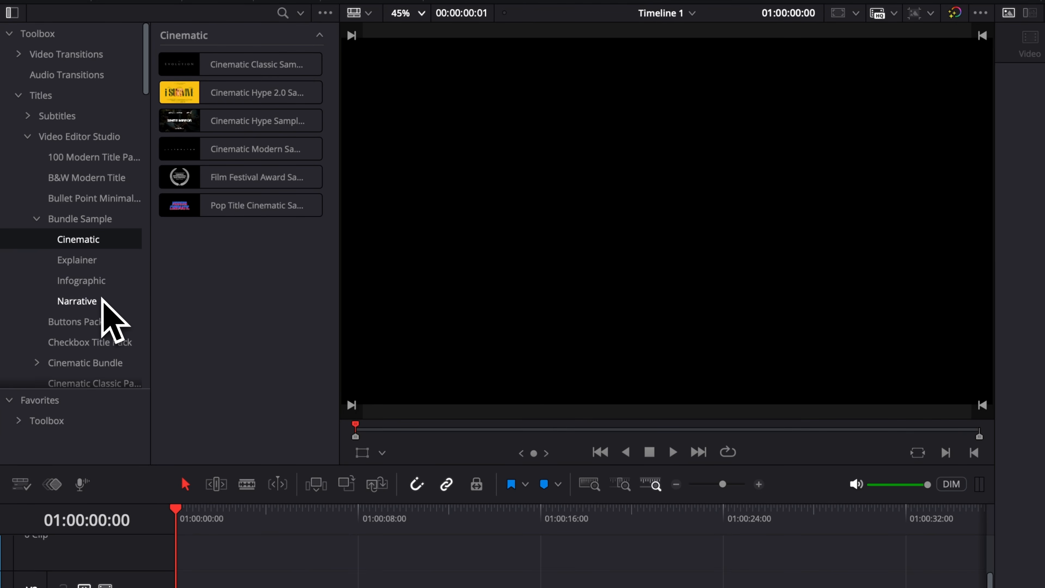
left_click(100, 303)
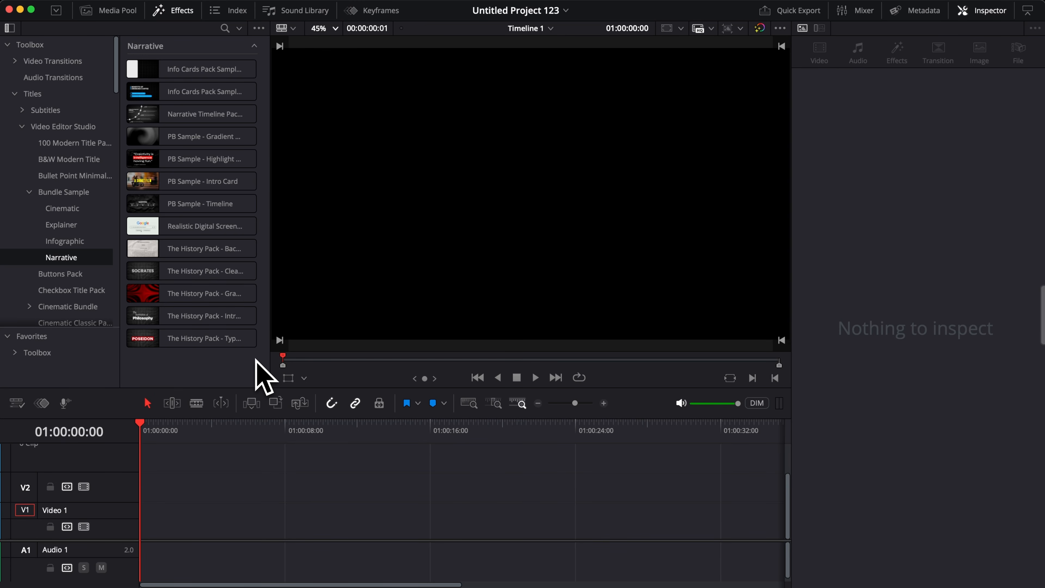
Step: Place PB Sample - Gradient Background at the start of Video 1 with PB Sample - Intro Card above it, and preview them
left_click_drag(172, 136, 148, 564)
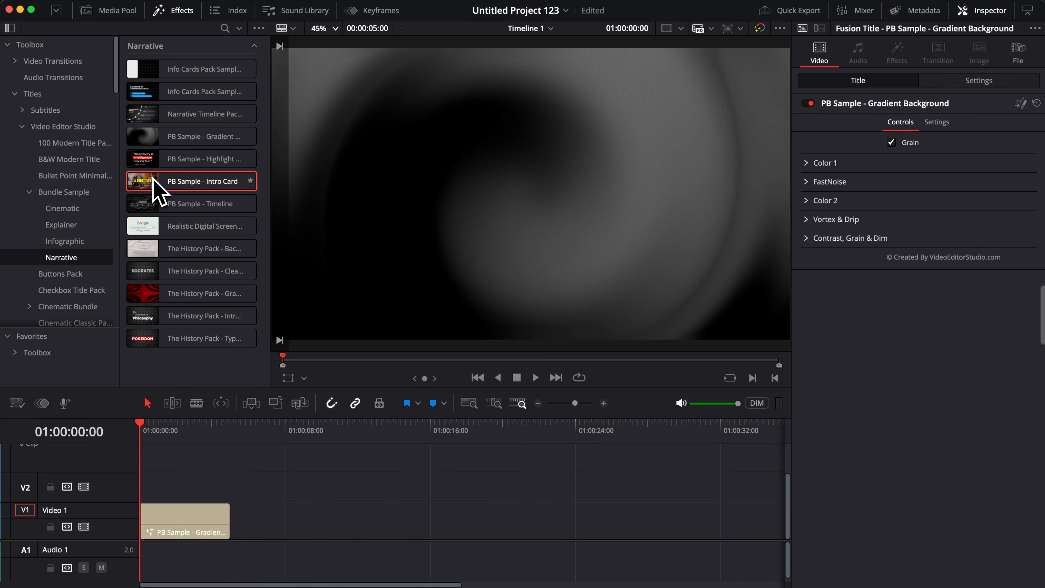
left_click_drag(155, 192, 148, 492)
left_click_drag(148, 431, 140, 432)
key("space")
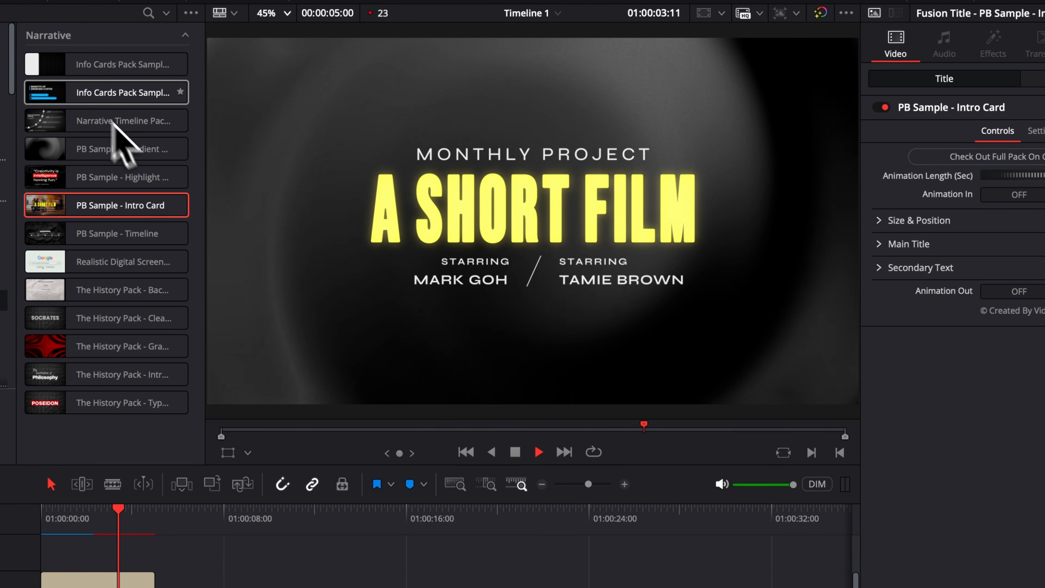
left_click_drag(84, 92, 167, 587)
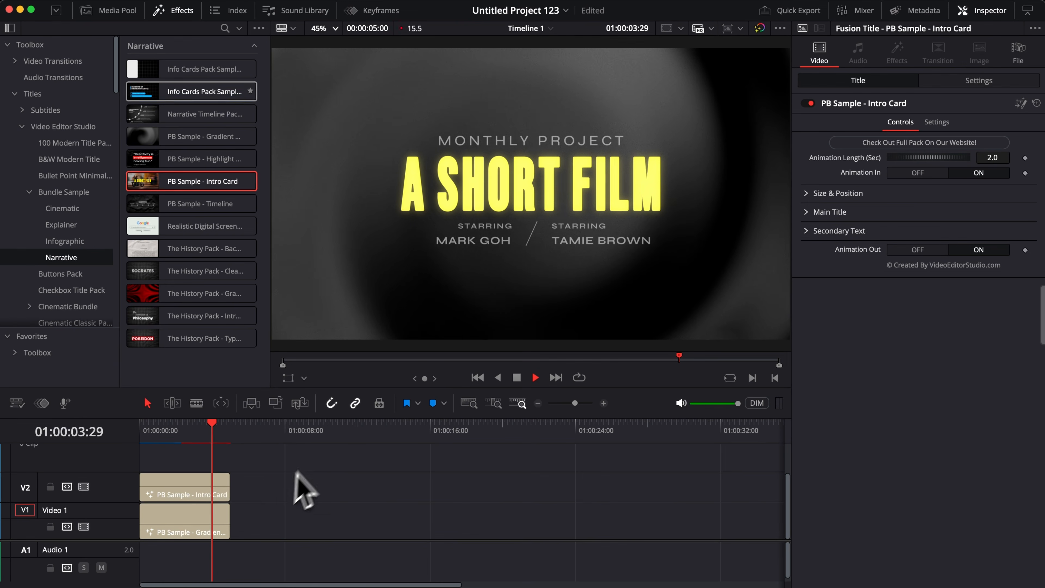
Step: Place the Info Cards Pack Sample List title directly after the Intro Card on Video 2 and set its number of points to 4
left_click_drag(235, 492, 237, 493)
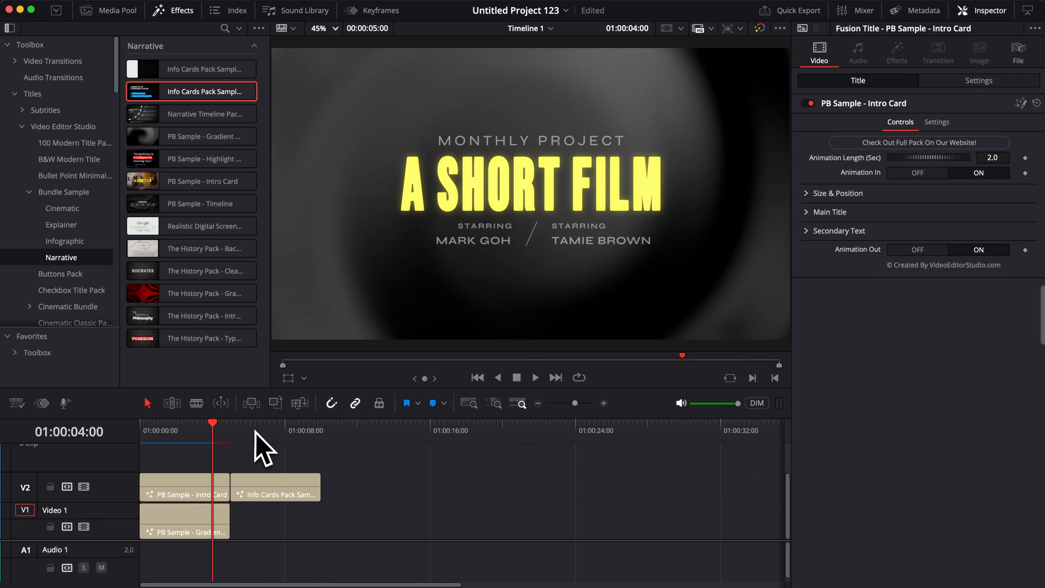
left_click(266, 431)
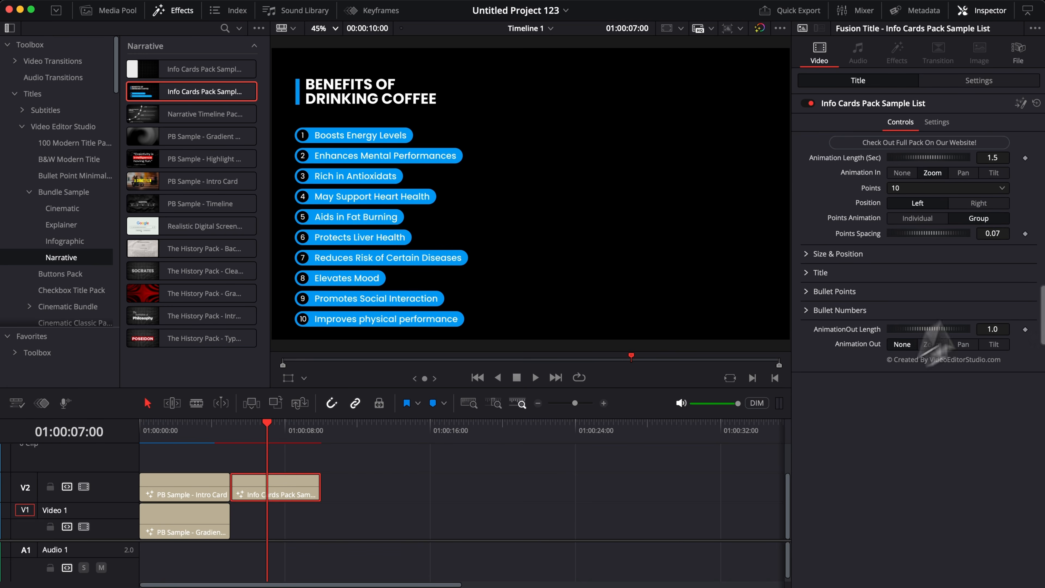
left_click(954, 188)
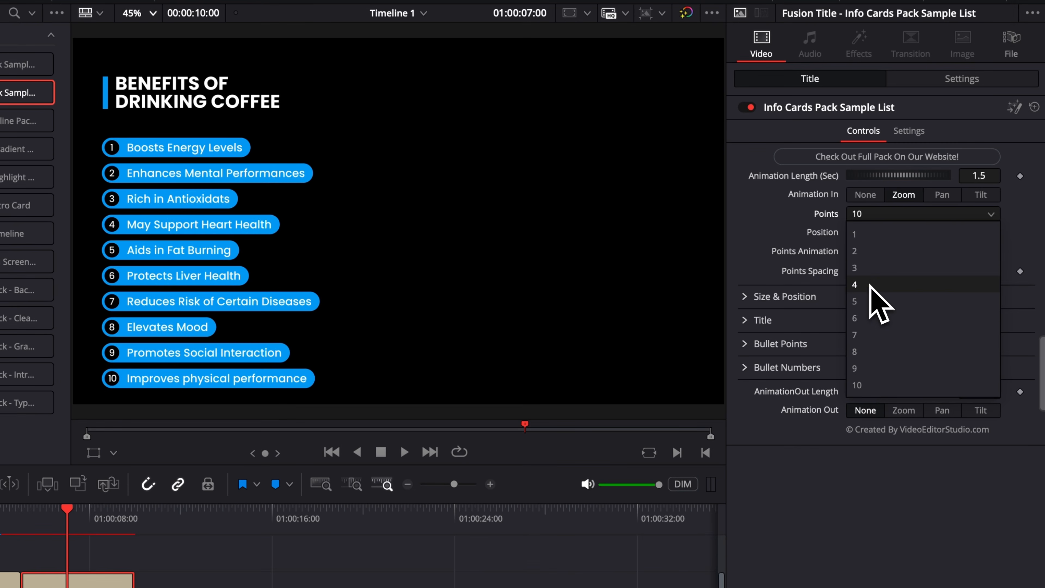
left_click(860, 284)
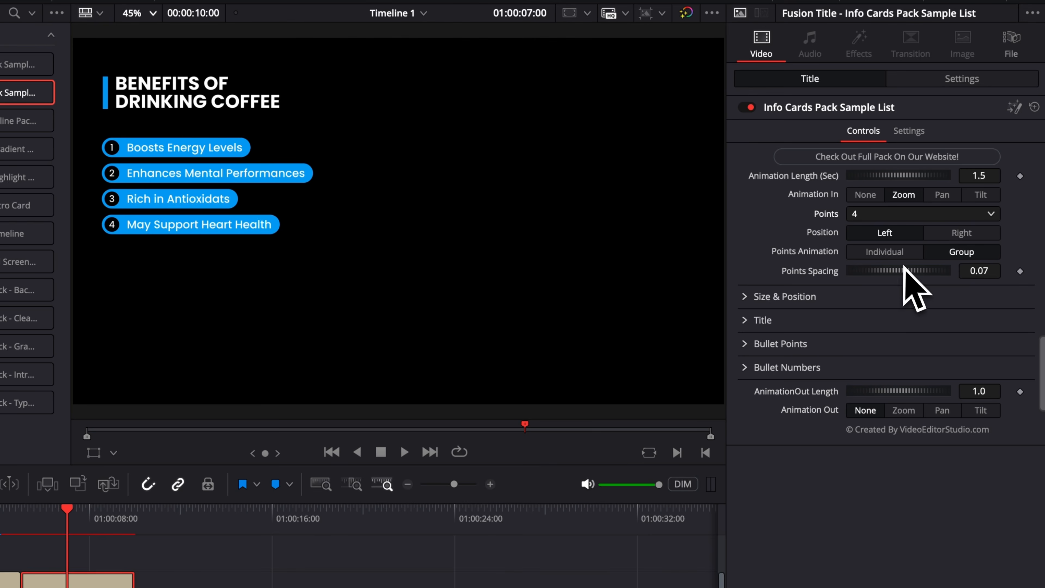
Step: Set the list title's points spacing to 0.119 and its center to X 0.797, Y 0.404
left_click_drag(979, 270, 994, 271)
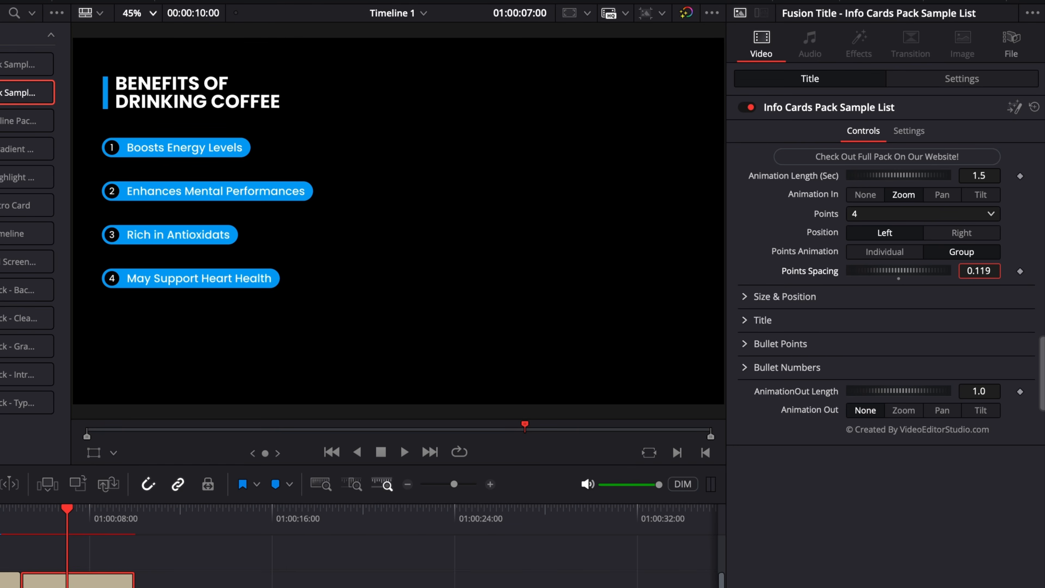
left_click(751, 301)
left_click_drag(878, 316, 914, 316)
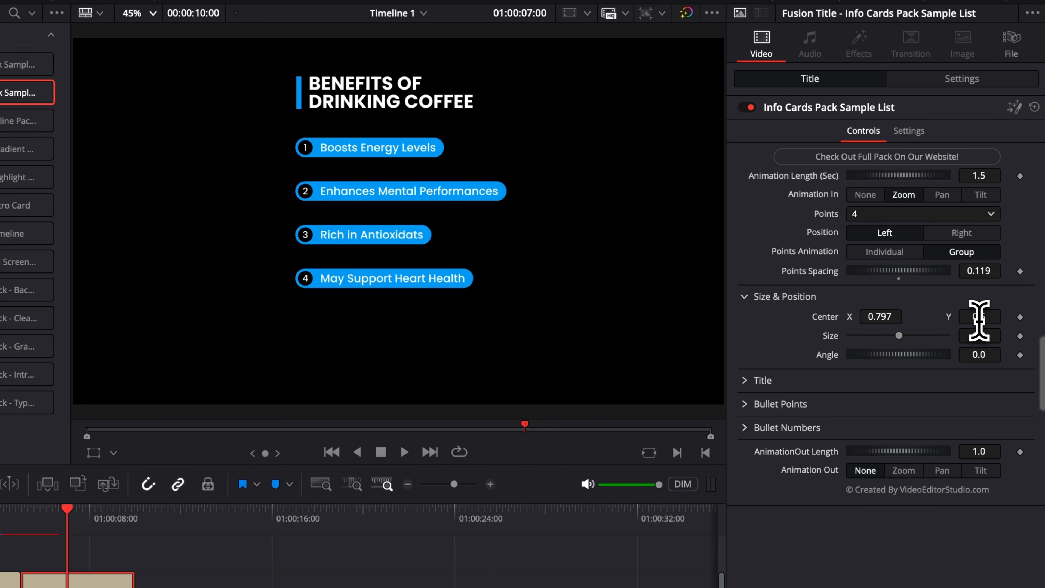
left_click_drag(979, 320, 967, 321)
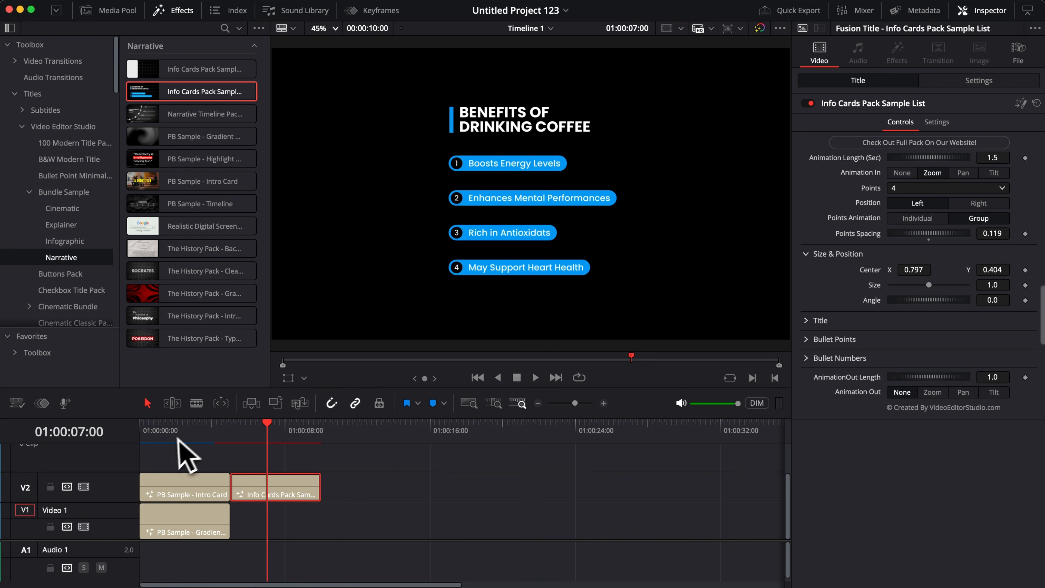
Step: Compare the styling of the Intro Card with that of the Info Cards list title
left_click(186, 435)
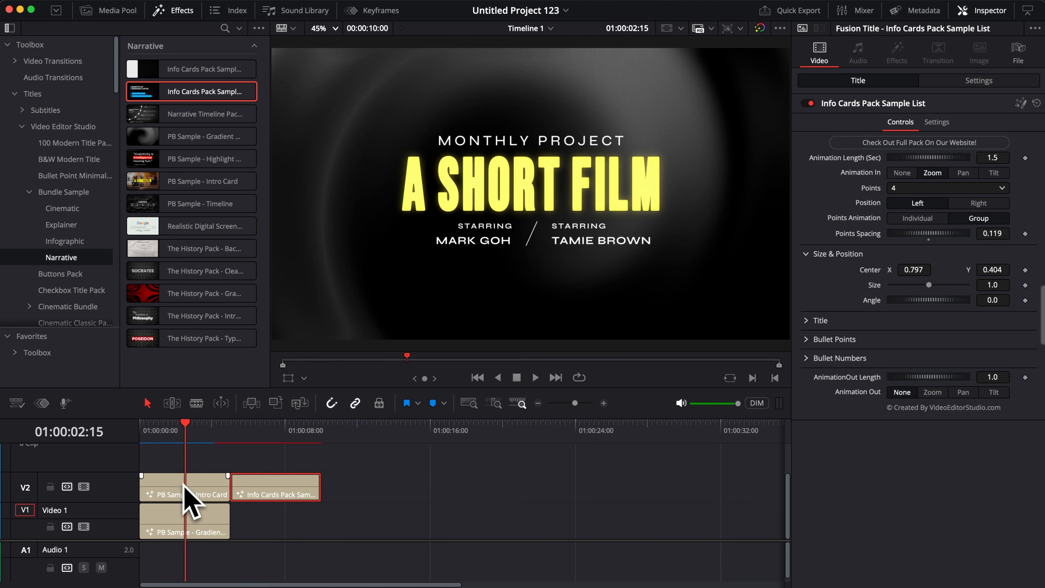
left_click(186, 494)
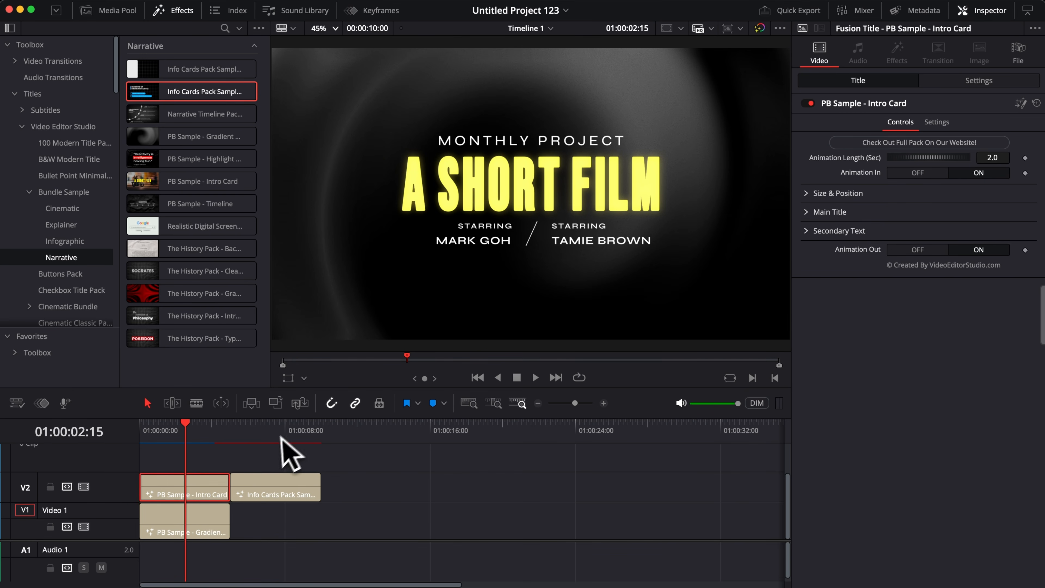
left_click(276, 495)
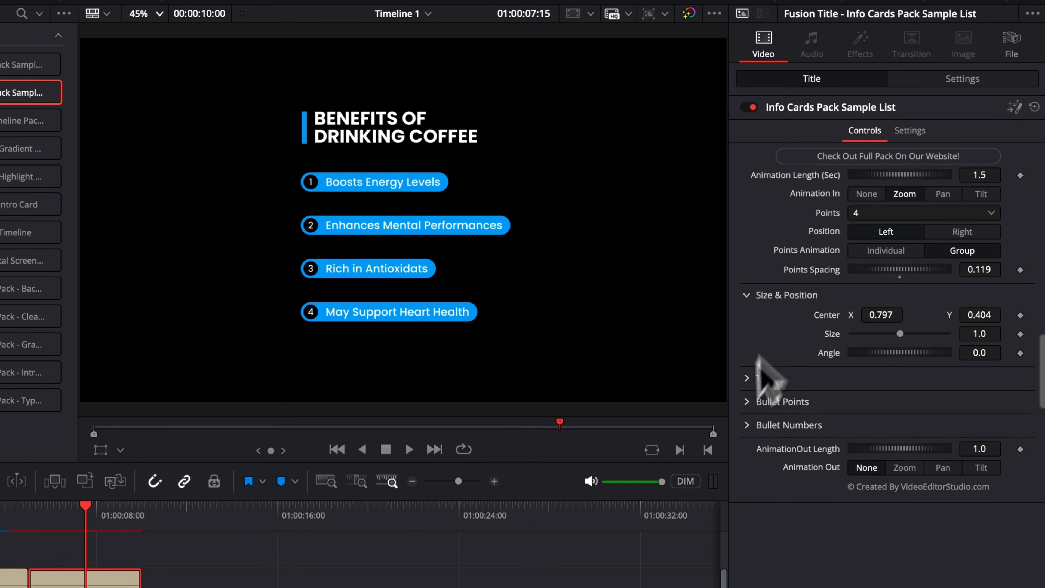
Step: Change the solid background color of the list's bullet points to a bright yellow
left_click(807, 339)
scroll(761, 473, "down", 10)
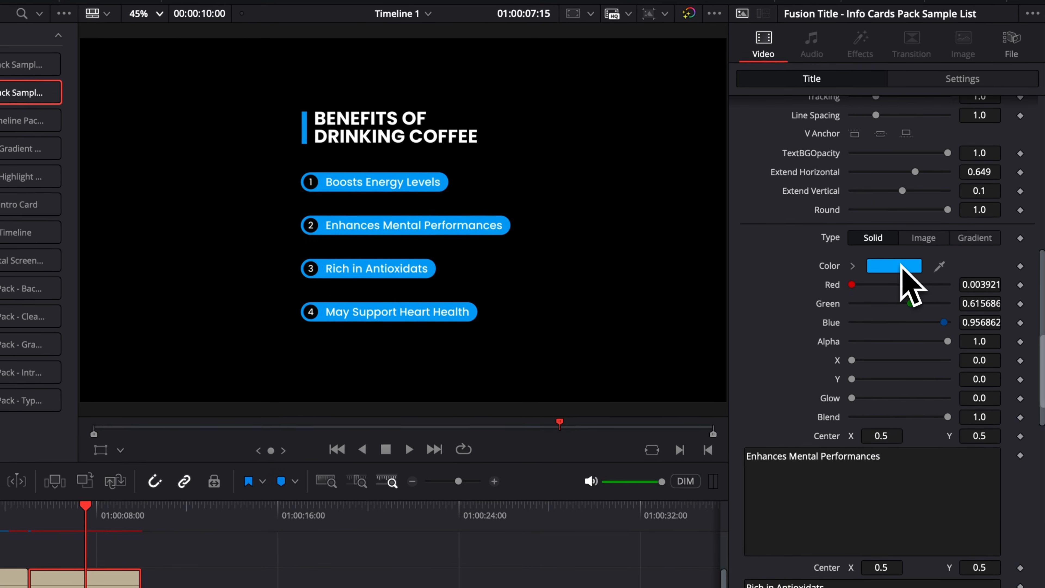
left_click(901, 267)
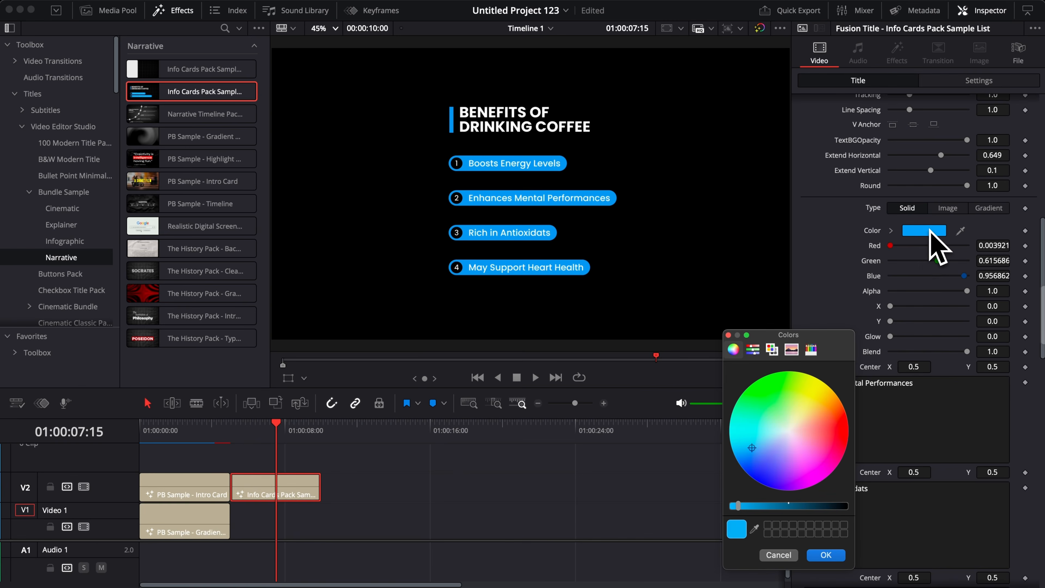
left_click_drag(808, 407, 817, 388)
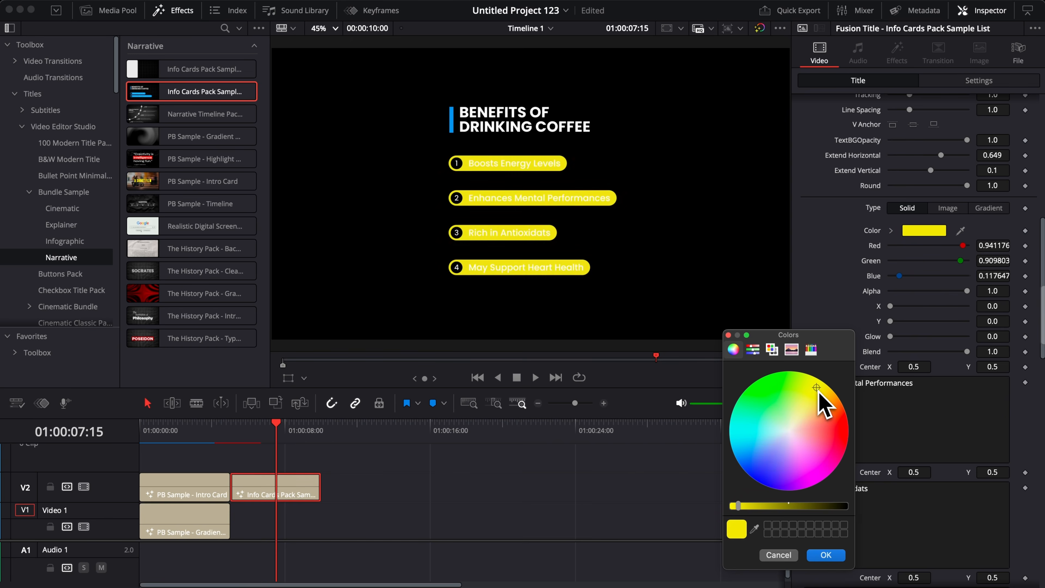
left_click(825, 555)
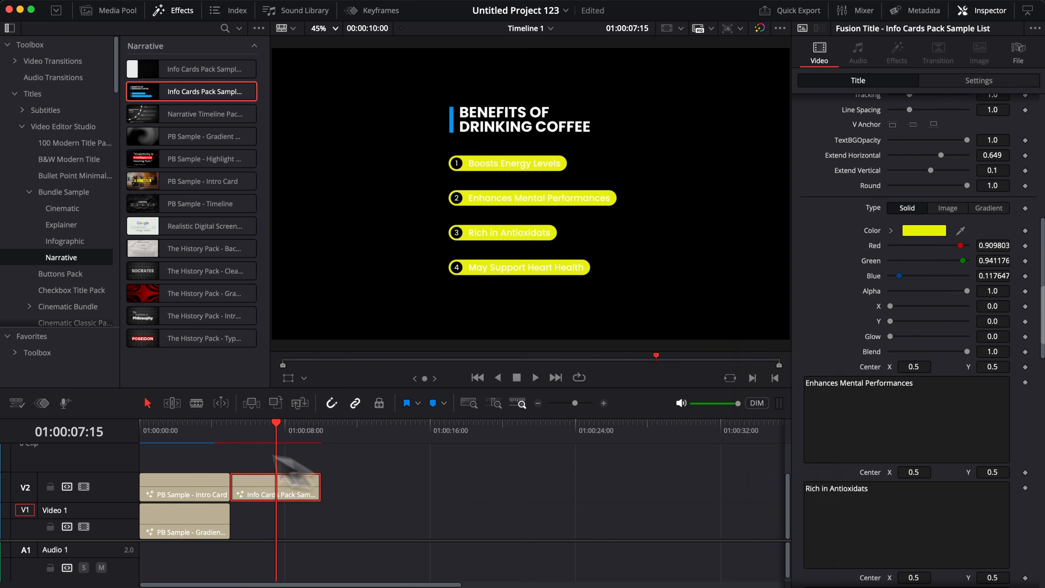
Step: Match the bullet points' background color to the yellow sampled from the Intro Card's A SHORT FILM text
left_click(172, 439)
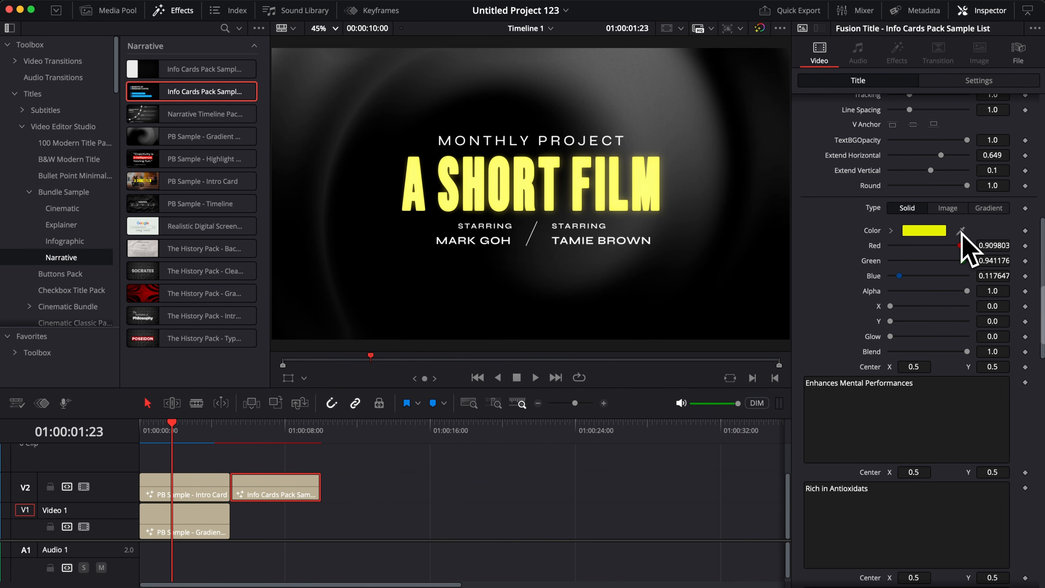
left_click(930, 233)
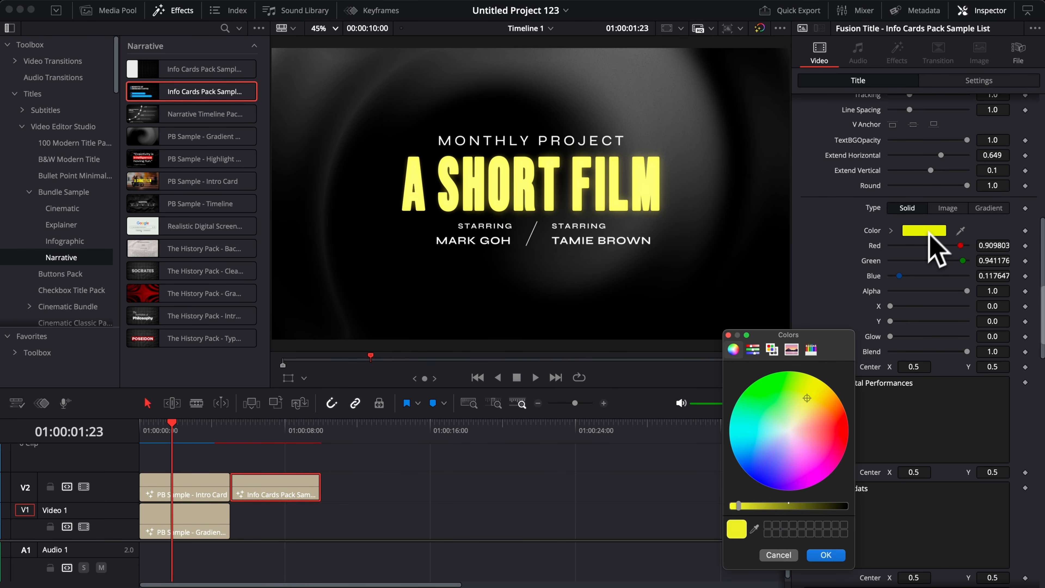
left_click(754, 528)
left_click(580, 193)
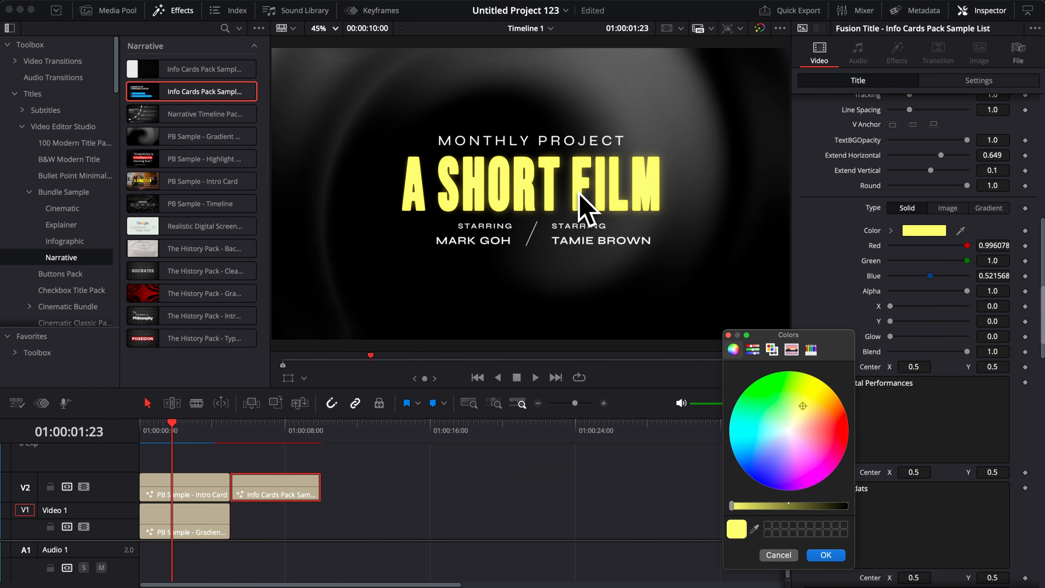
left_click(824, 556)
Step: Recolor the accent bar beside the list's heading with the yellow sampled from the Intro Card's main title
scroll(850, 408, "up", 10)
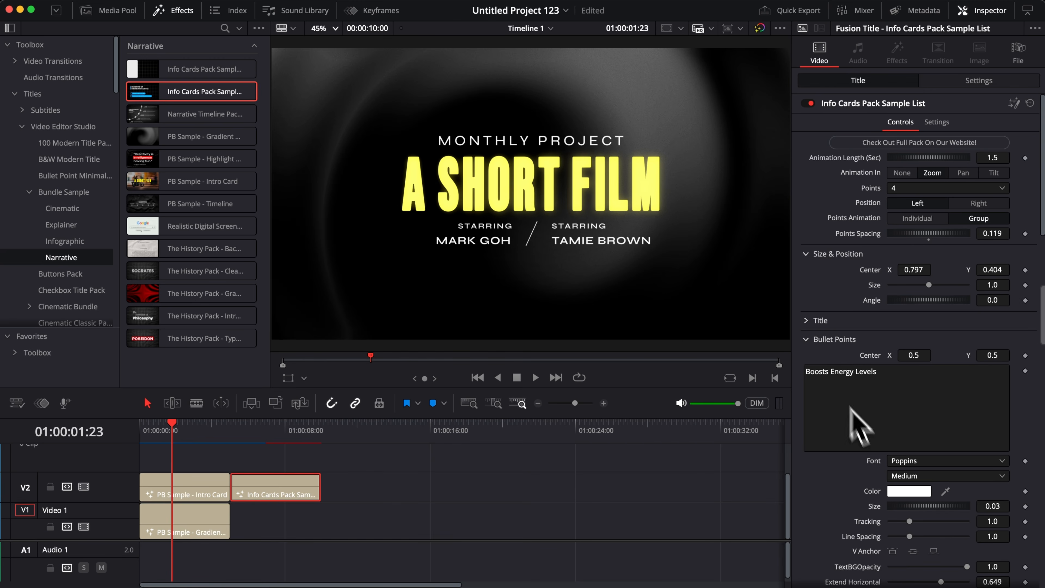
left_click(806, 320)
scroll(921, 412, "down", 10)
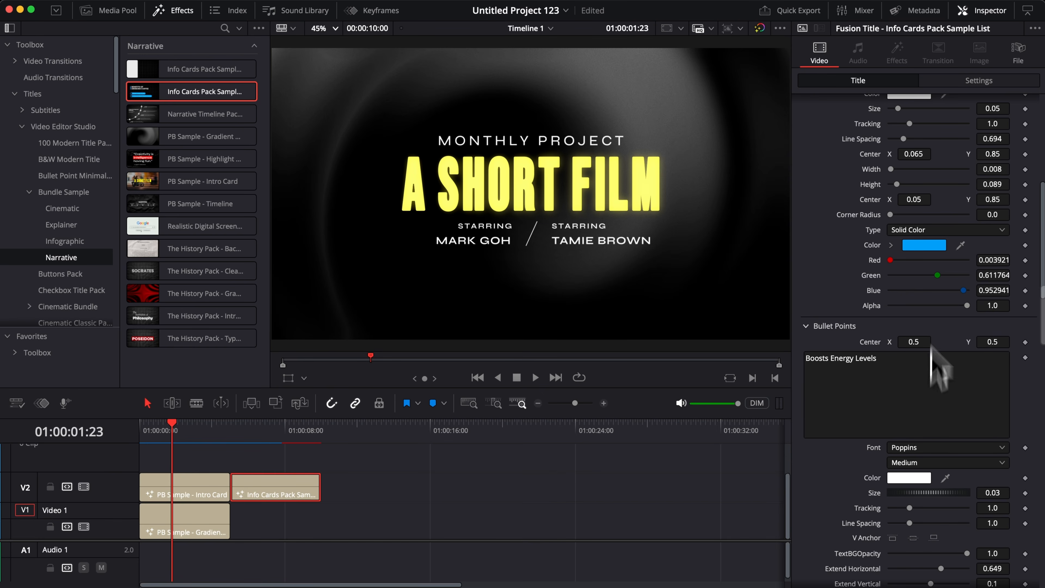
left_click(927, 246)
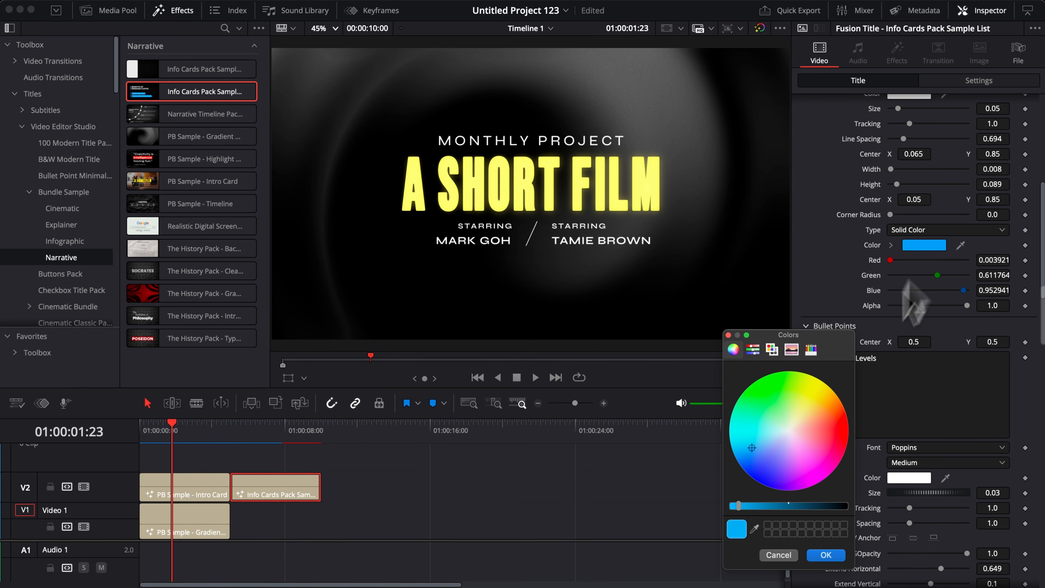
left_click(754, 528)
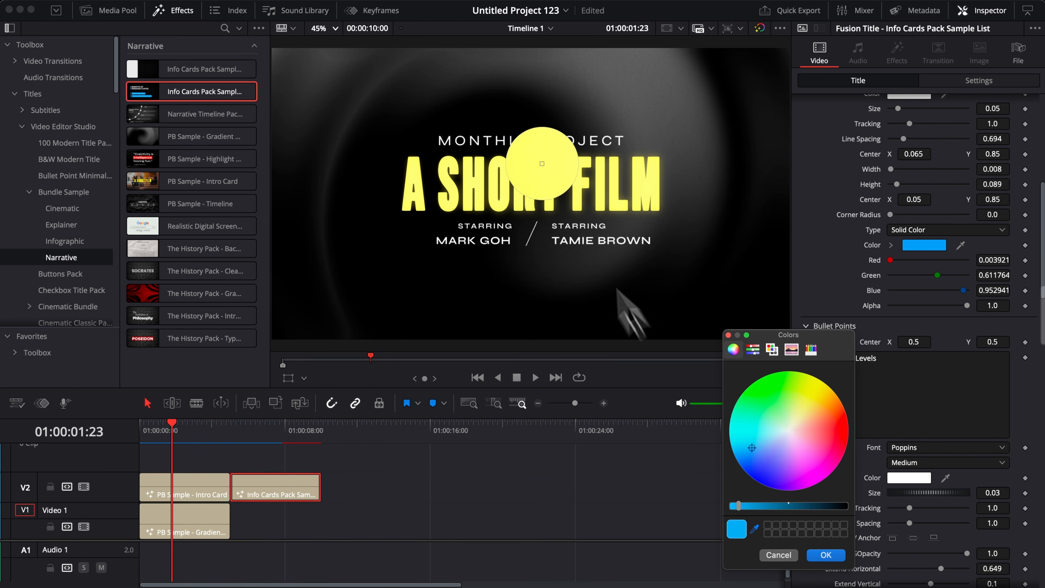
left_click(548, 181)
left_click(826, 555)
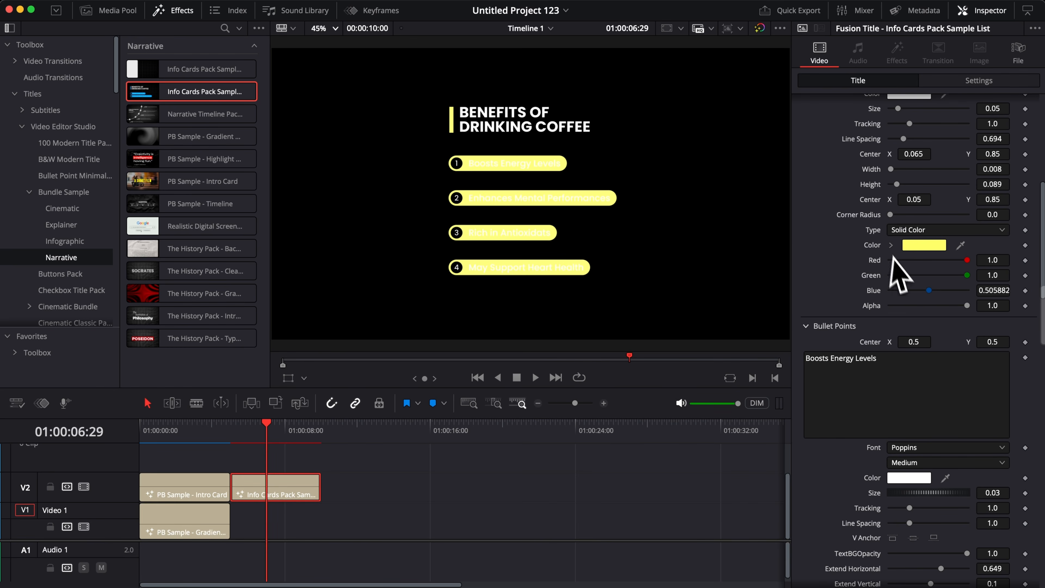
Step: Set the text color of the list's bullet points to black
scroll(898, 293, "up", 4)
scroll(876, 321, "down", 10)
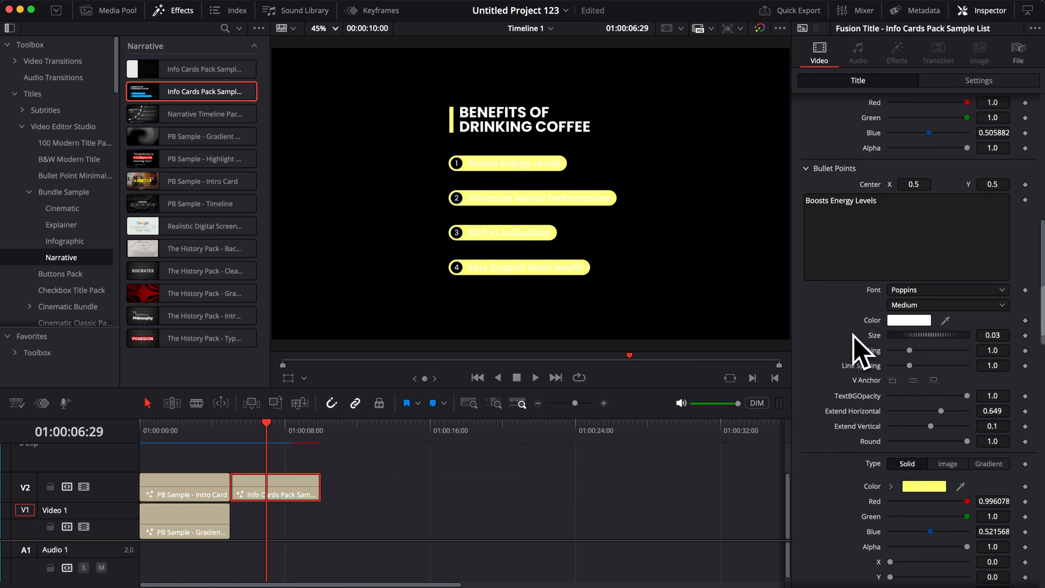
left_click(908, 315)
left_click(843, 505)
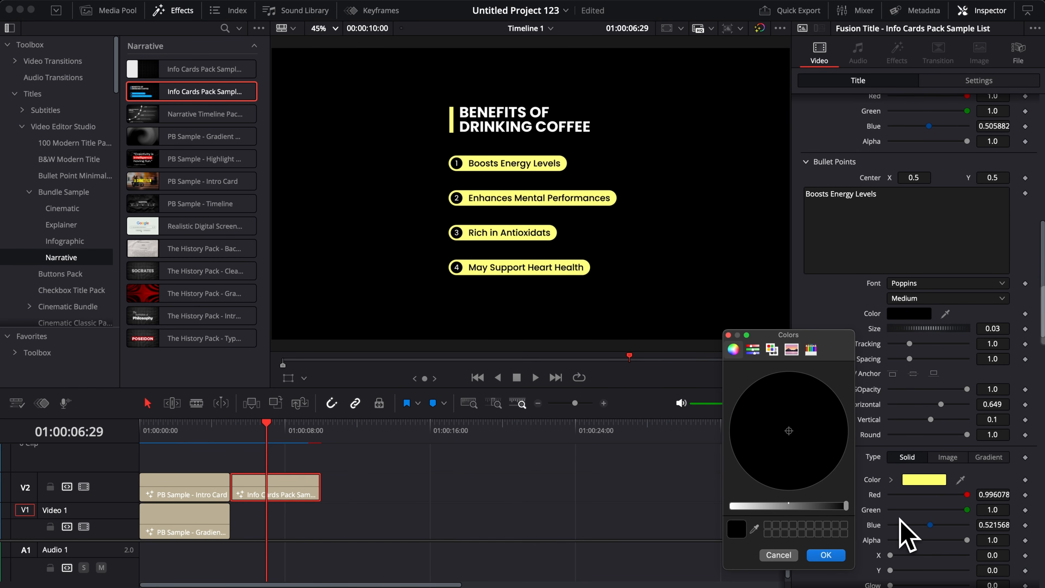
left_click(825, 555)
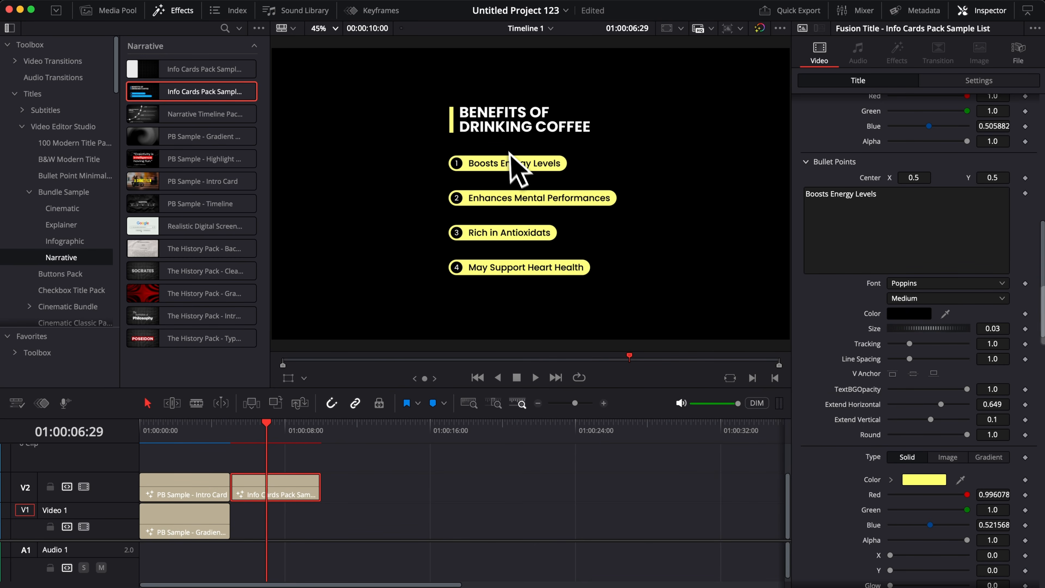
Step: Play the timeline from its start to review the Intro Card followed by the recolored list title
key("space")
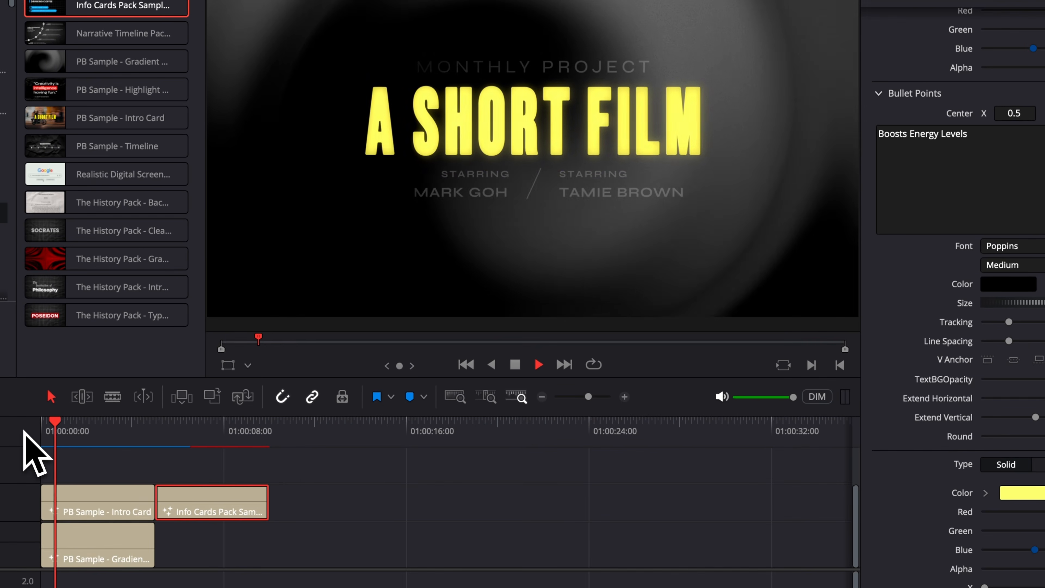
key("space")
left_click(149, 428)
key("space")
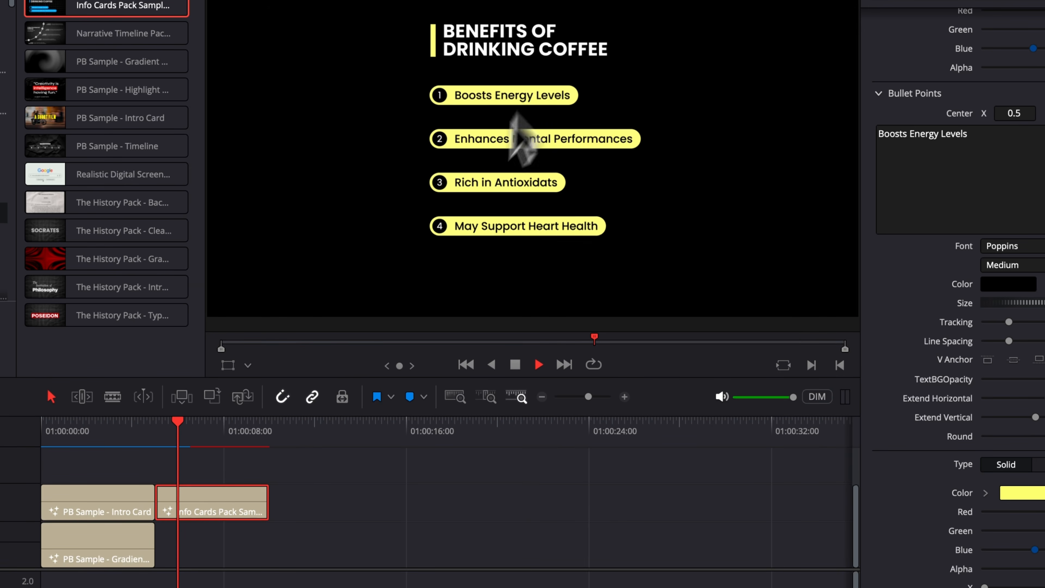
key("space")
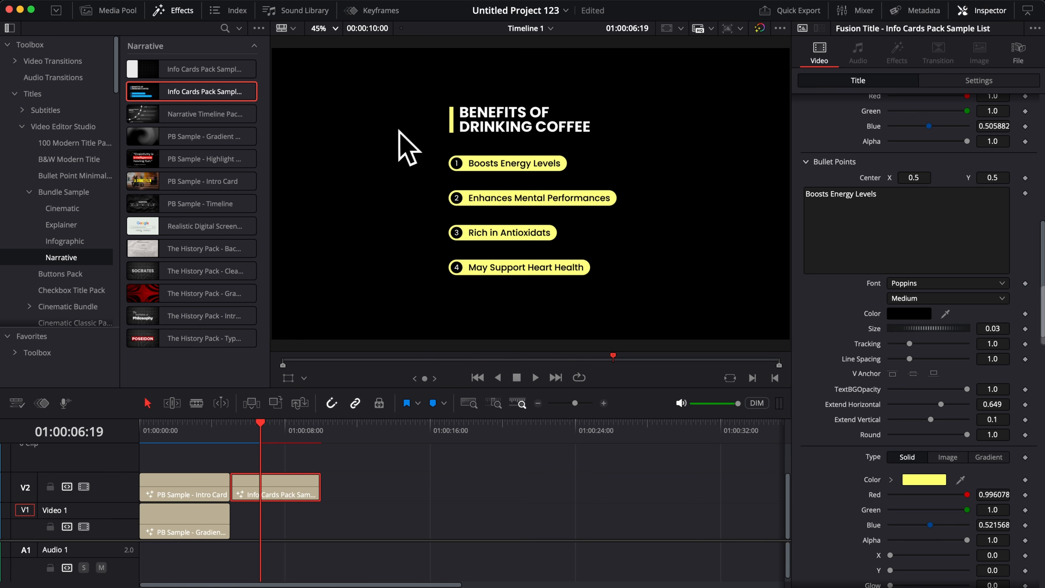
Step: Duplicate the Gradient Background beneath the list title on Video 1 and set the copy's vortex size to 0.583, angle to -163.0 and power to 8.866
left_click(187, 531)
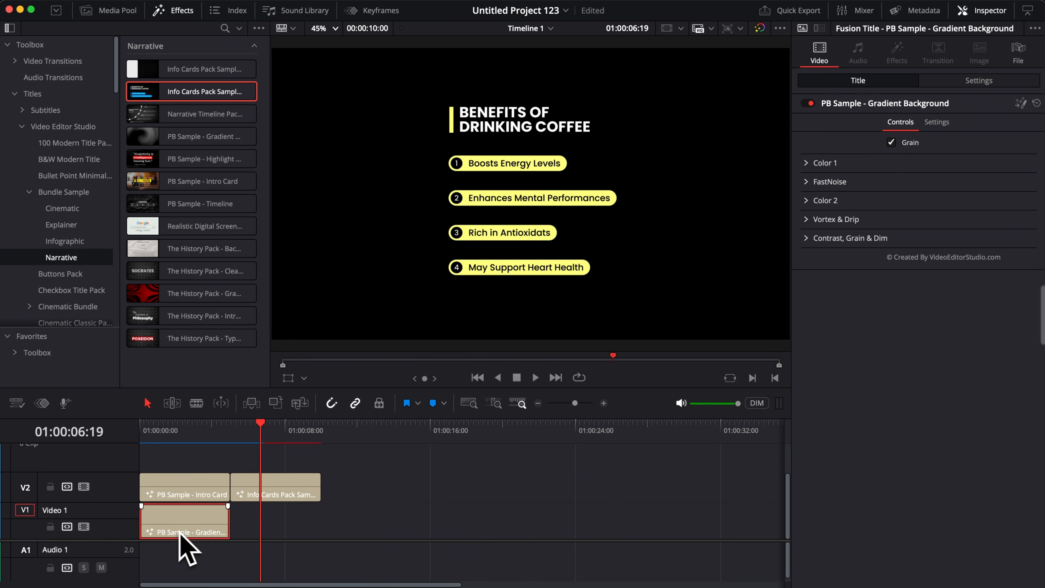
left_click_drag(180, 535, 274, 534)
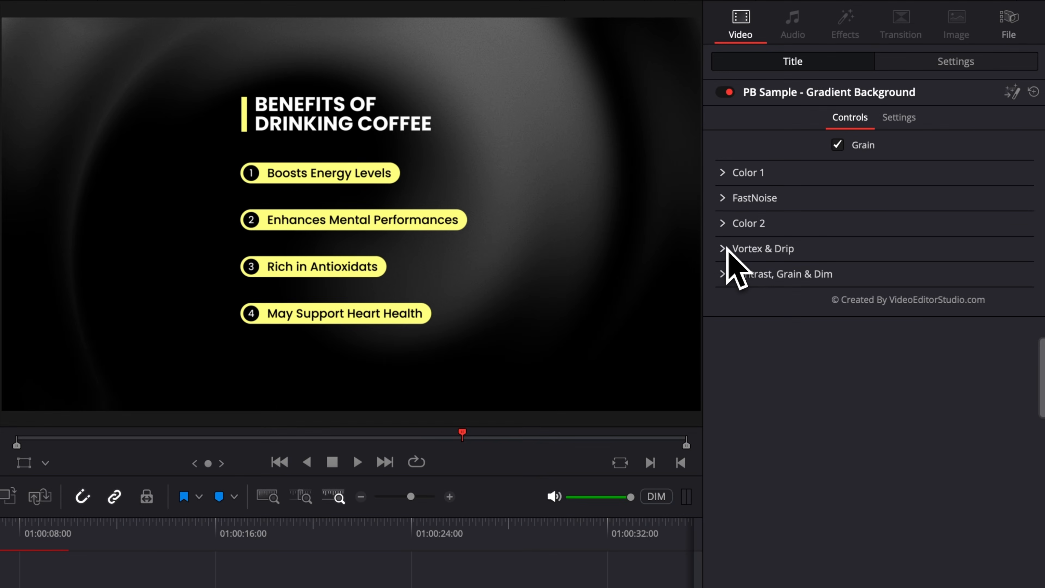
left_click(727, 248)
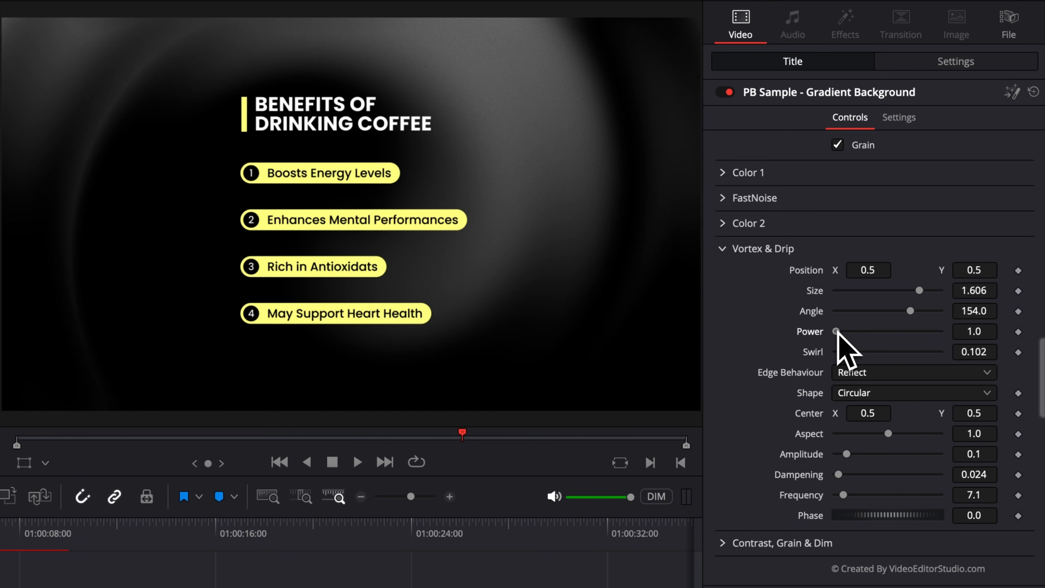
left_click_drag(837, 332, 862, 313)
left_click_drag(919, 290, 856, 296)
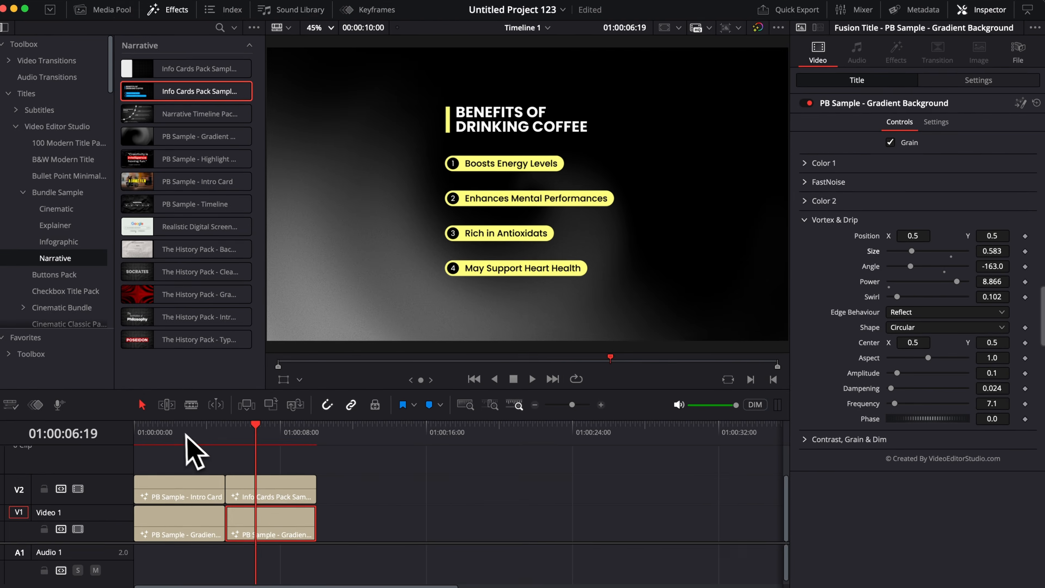
Step: Compare the Intro Card and list title scenes over their gradient backgrounds
left_click(186, 432)
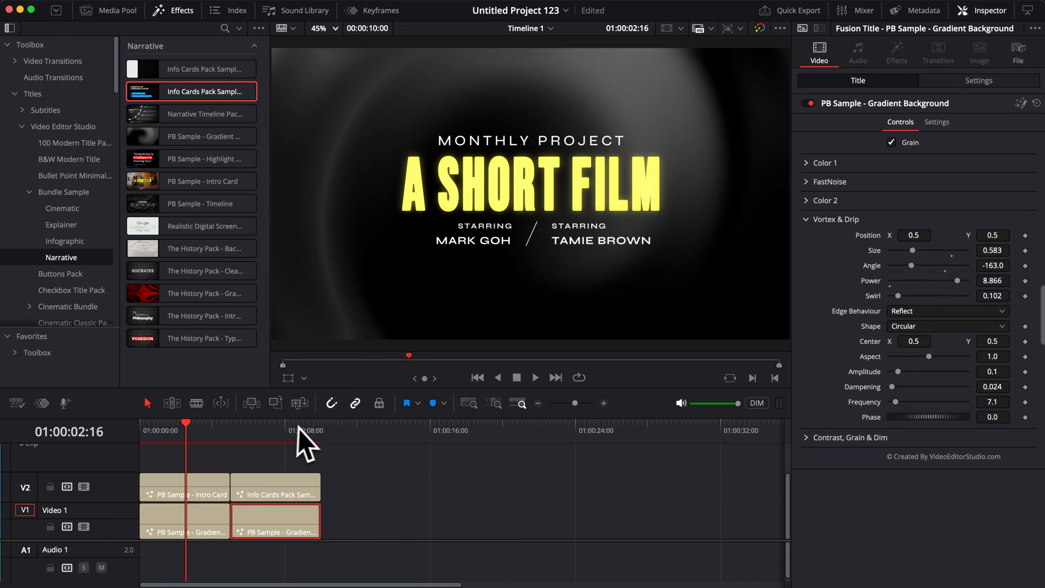
left_click(282, 432)
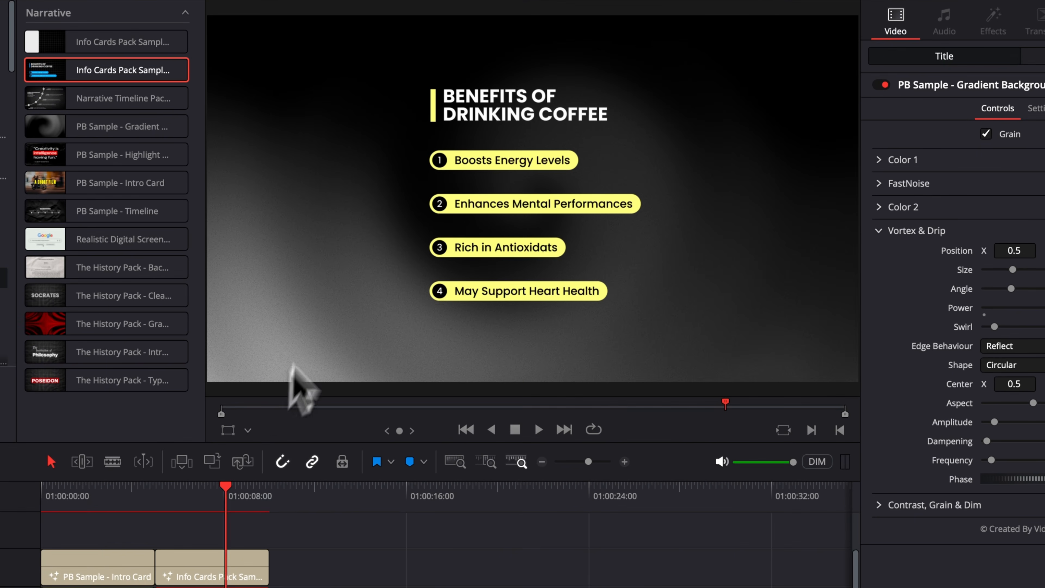
left_click(113, 518)
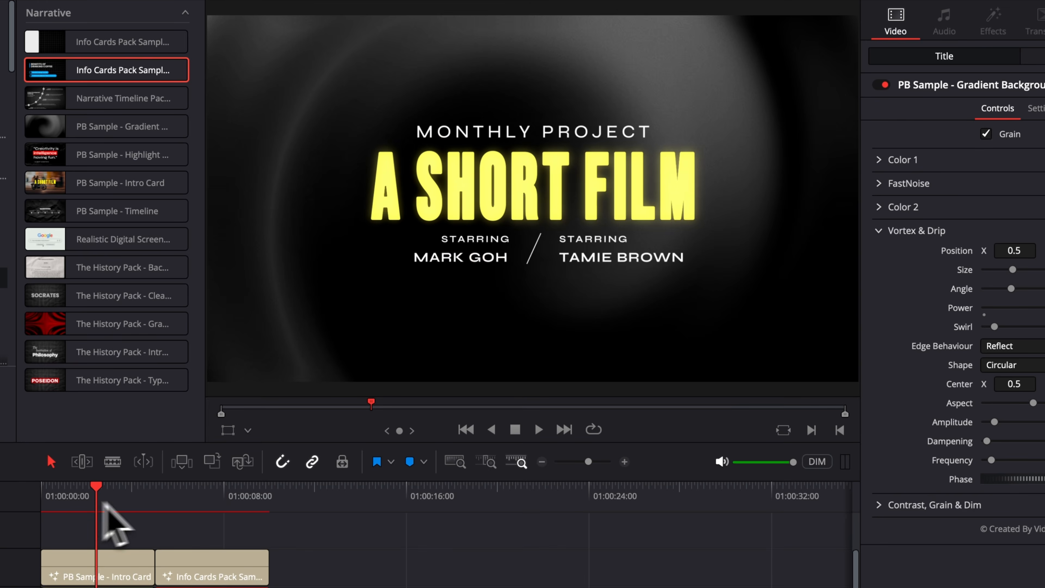
Step: Preview the Realistic Digital Screens title and place it on V2 directly after the list title
left_click(220, 515)
left_click(90, 499)
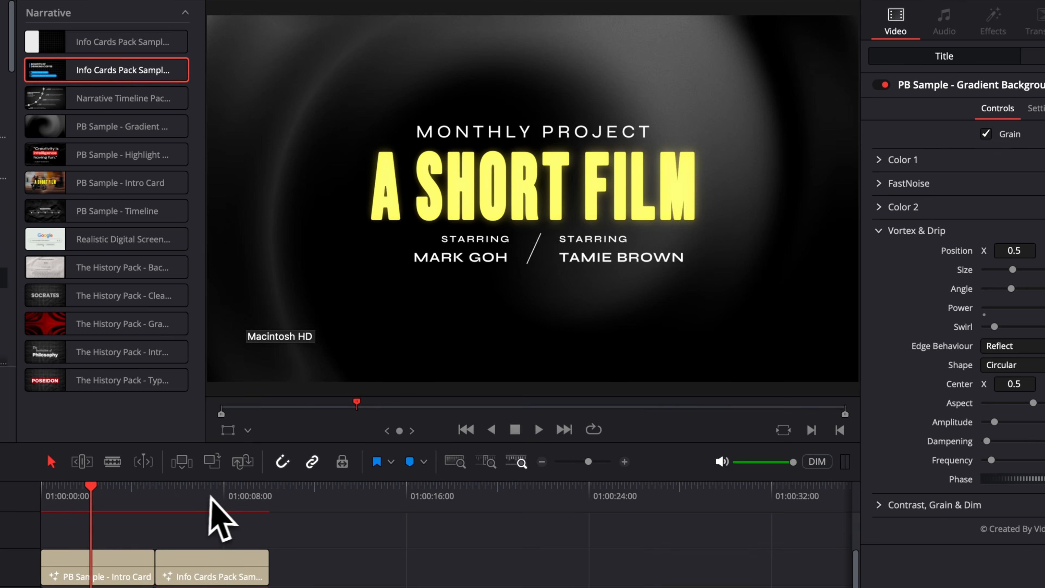
left_click(217, 501)
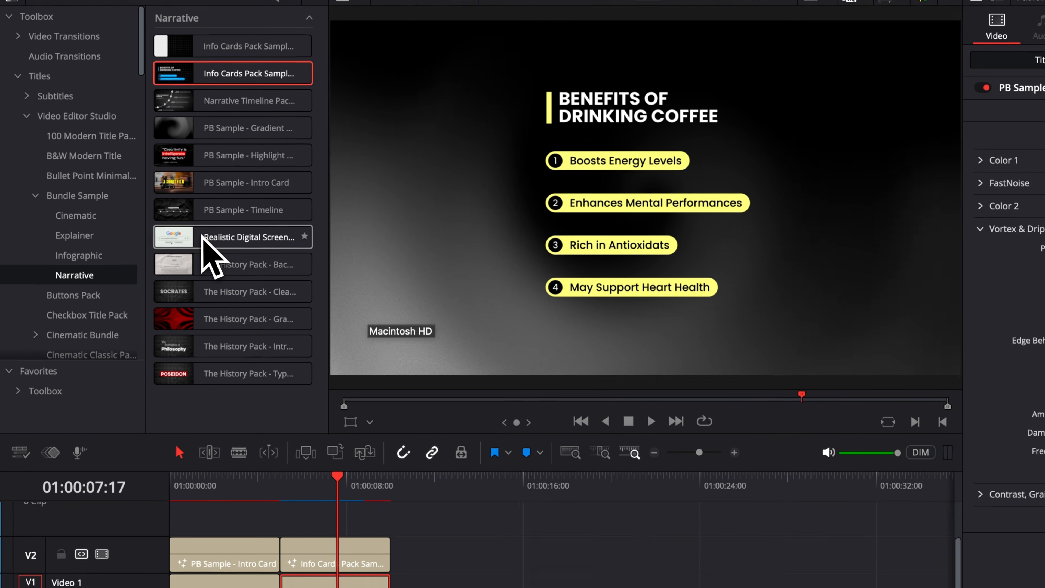
mouse_move(165, 226)
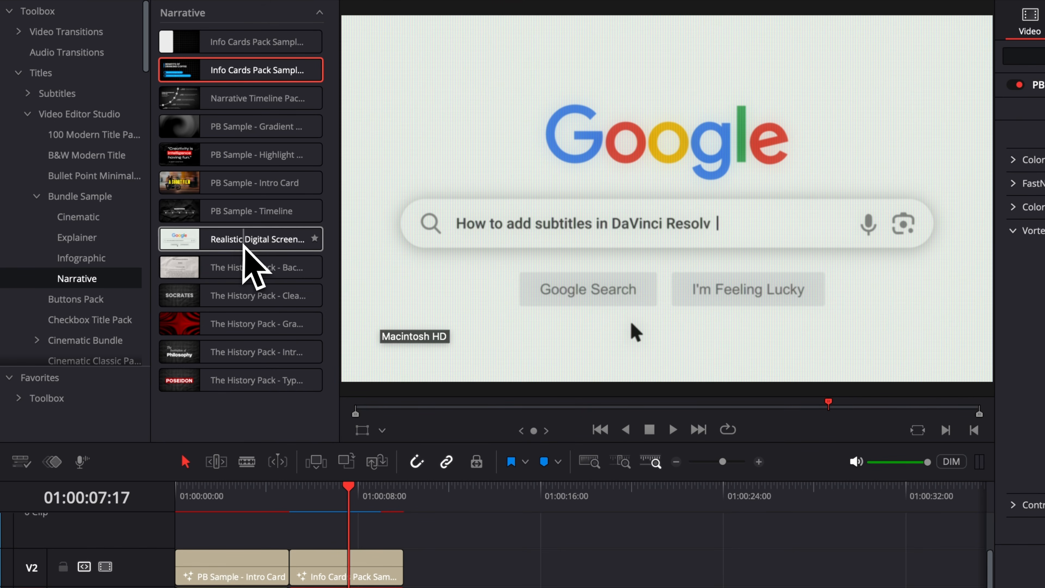
left_click_drag(246, 244, 414, 568)
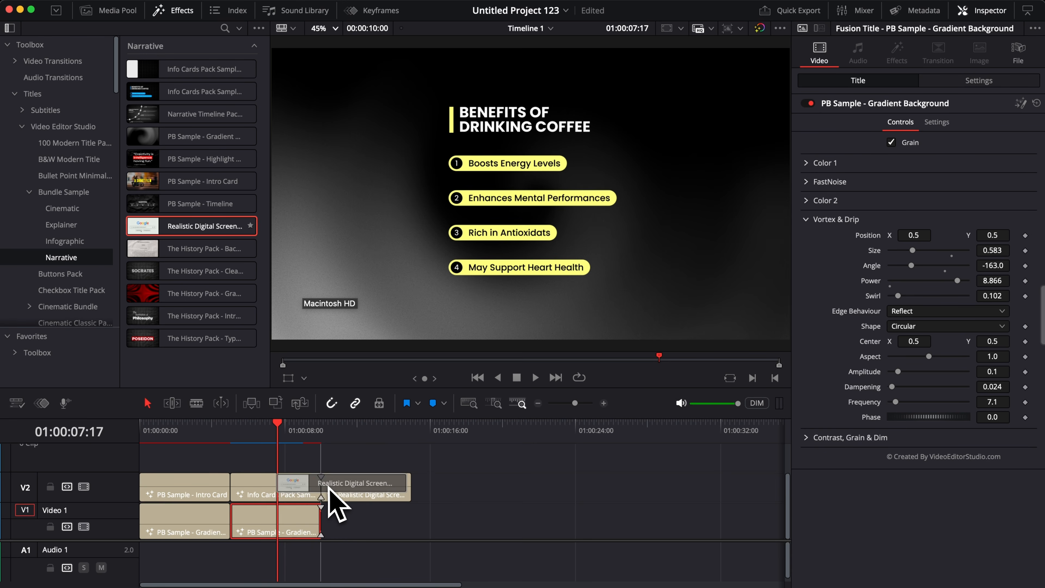
left_click_drag(328, 486, 328, 486)
Step: Set the Realistic Digital Screens title's main text to "How can I edit in Davinci Resolve?"
left_click(341, 432)
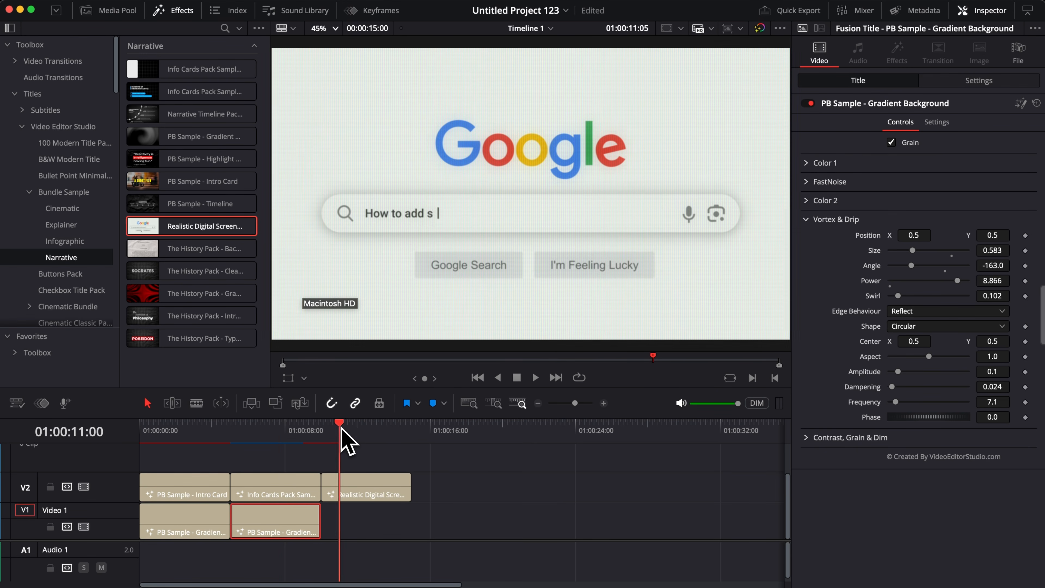
left_click(352, 494)
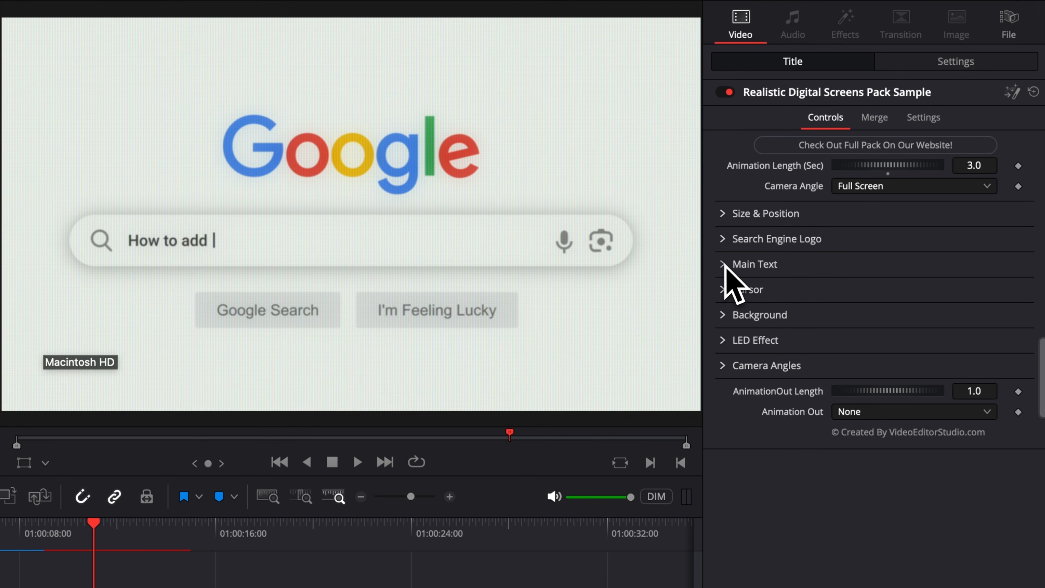
left_click(820, 230)
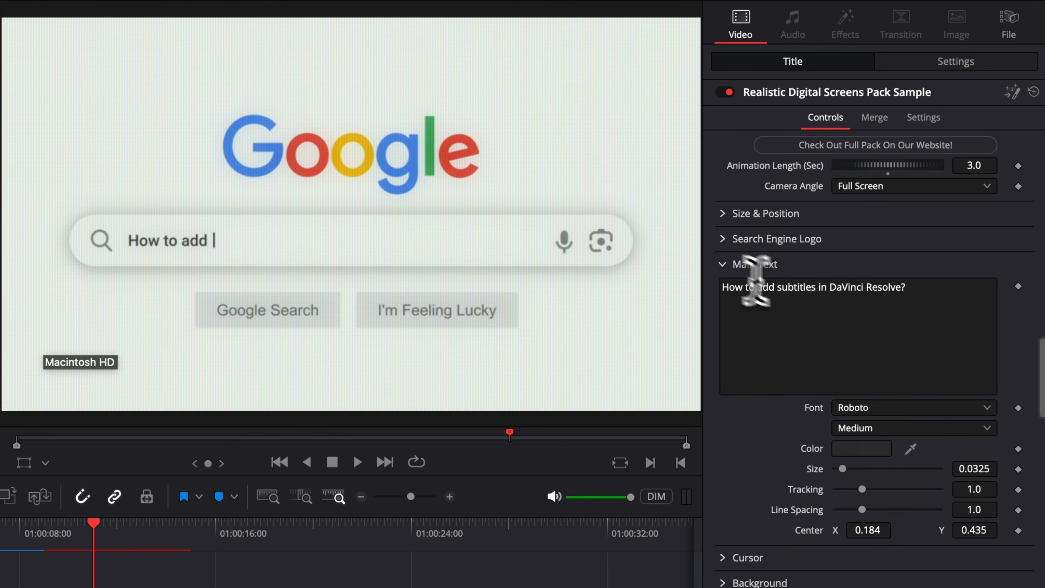
left_click_drag(916, 288, 723, 285)
key("BackSpace")
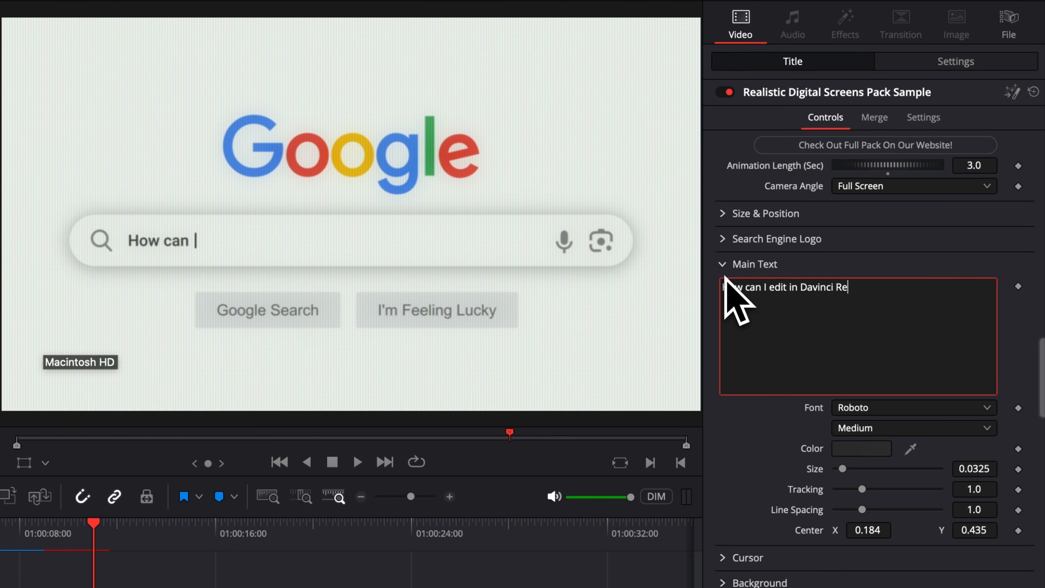
type("?")
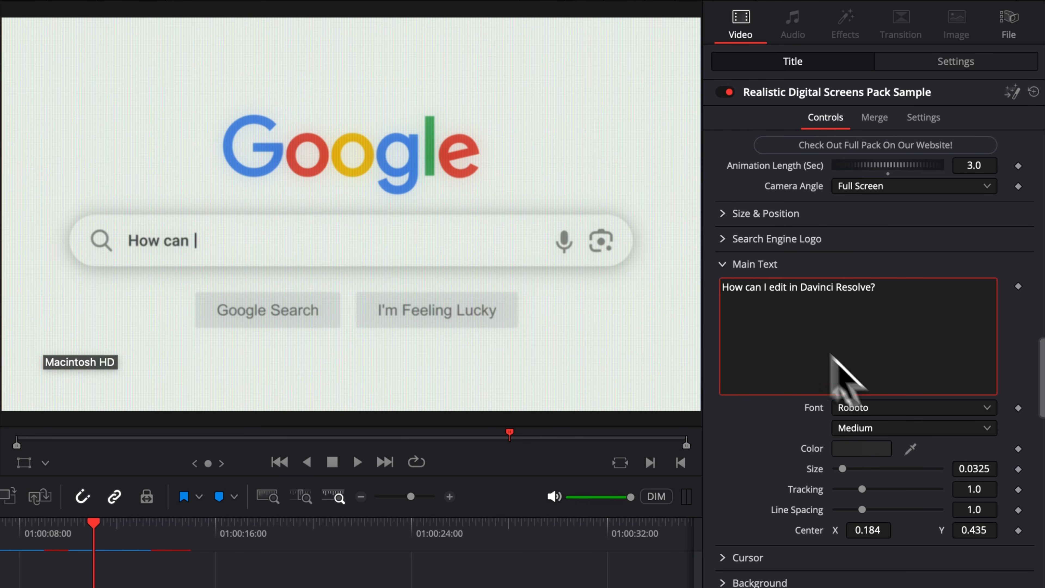
left_click(732, 265)
Step: Keyframe the search title's camera angle at Full Screen partway through the typing animation and switch it to Text Follow Max one frame further
left_click(107, 531)
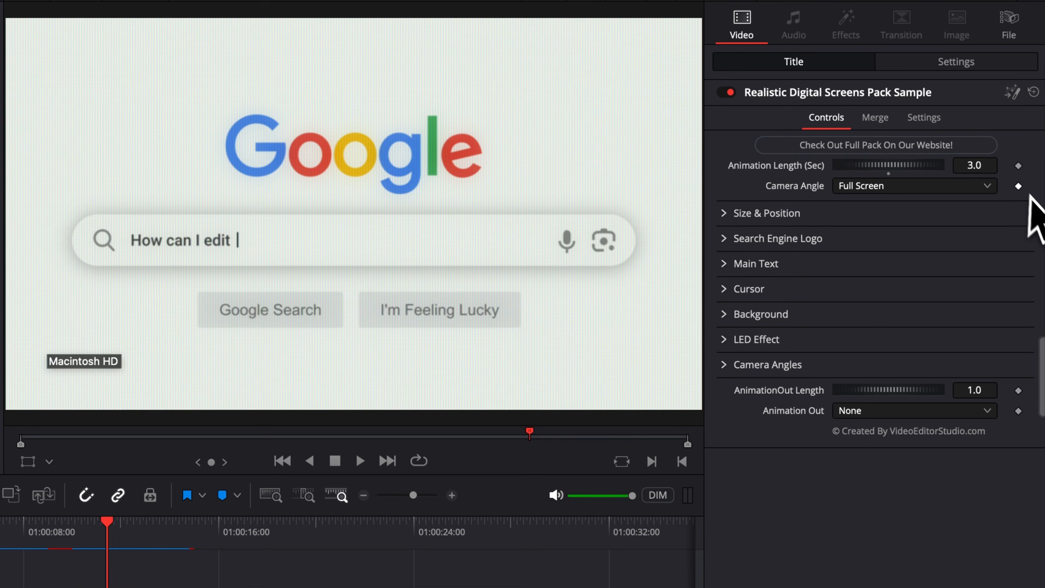
left_click(1025, 173)
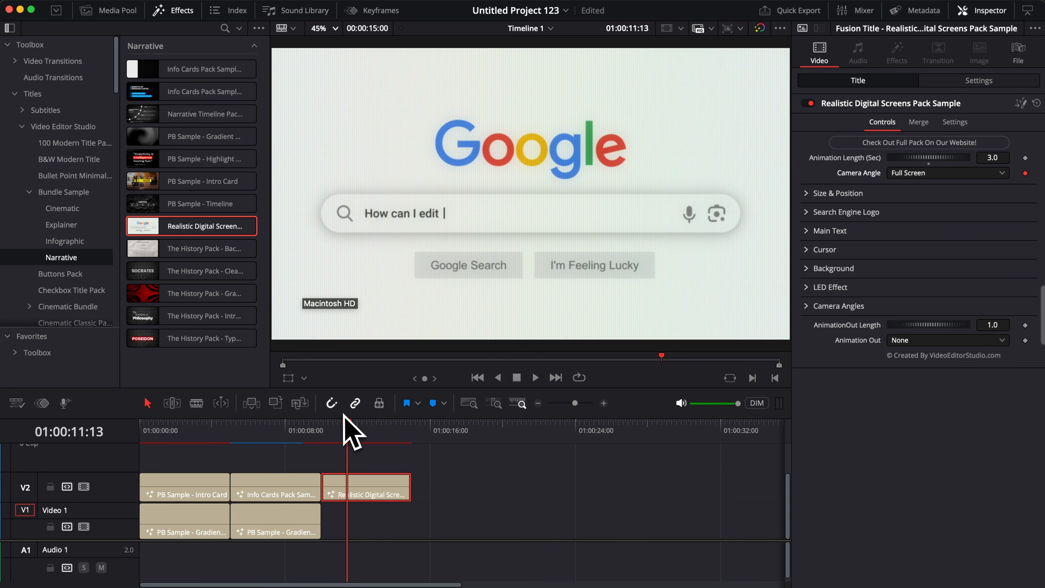
left_click(143, 507)
left_click(893, 184)
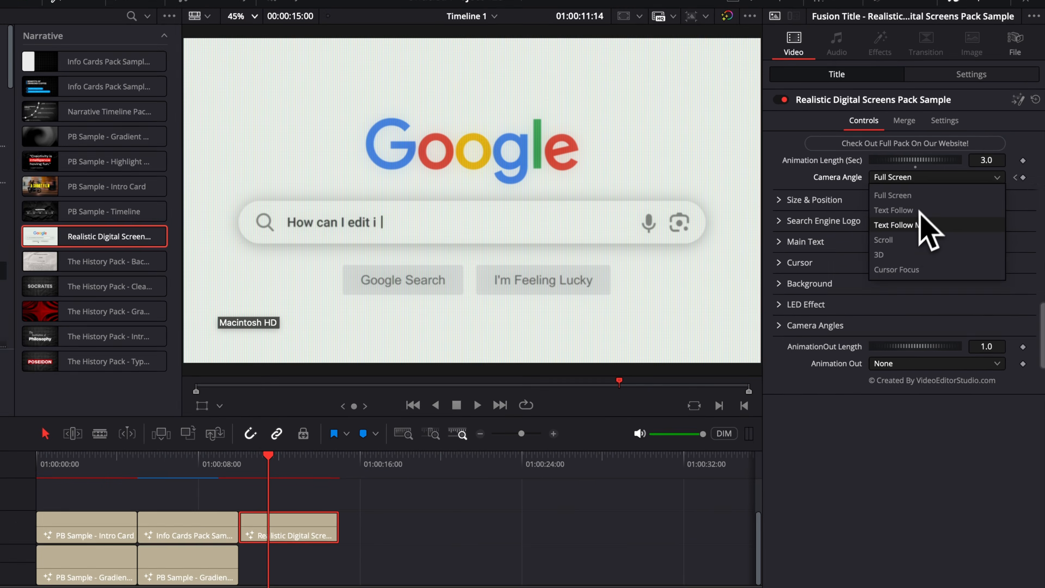
left_click(884, 245)
Step: Keyframe Text Follow Max where the search question finishes typing and switch the camera angle to Cursor Focus on the following frame
left_click_drag(104, 529, 159, 542)
left_click_drag(388, 438, 372, 437)
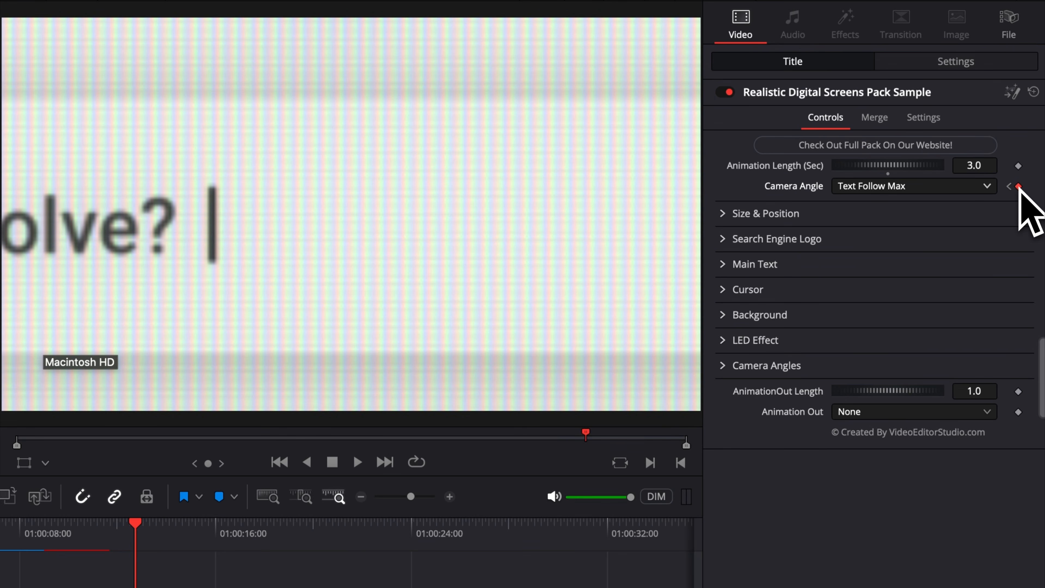
left_click(867, 188)
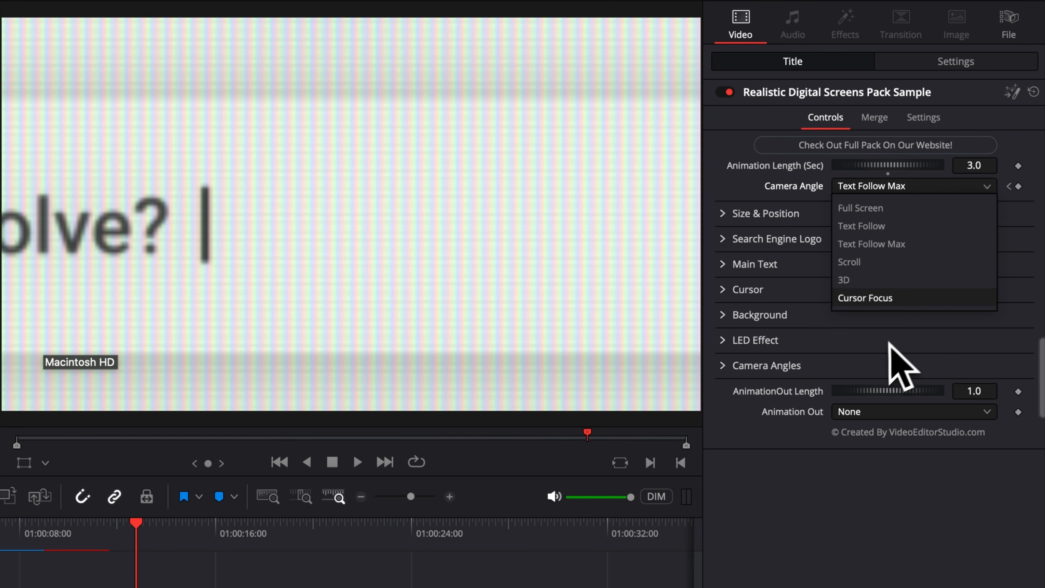
left_click(867, 297)
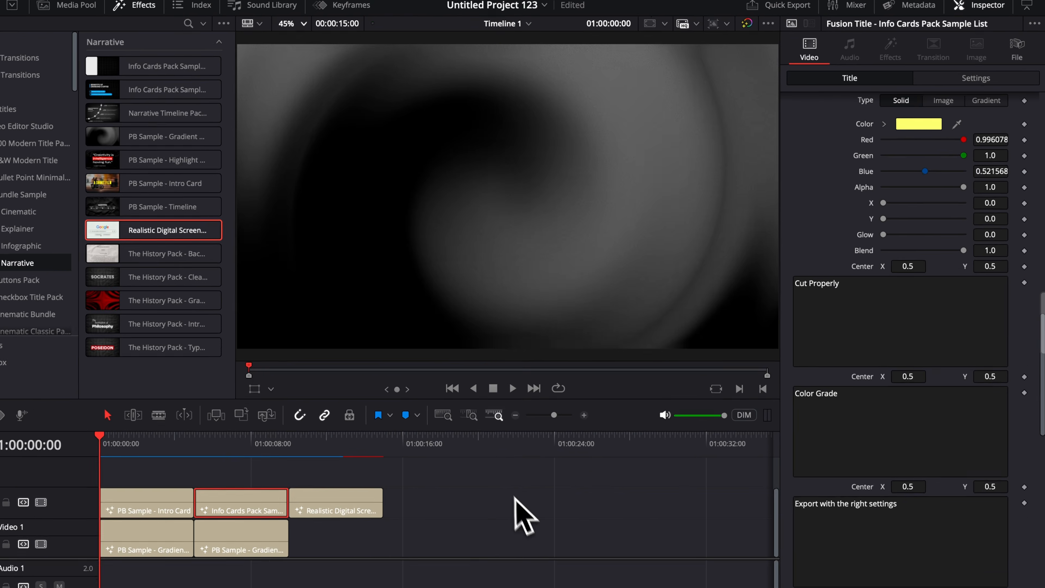
Step: Play the timeline from its start and review the intro, list and search scenes for consistent styling
key("space")
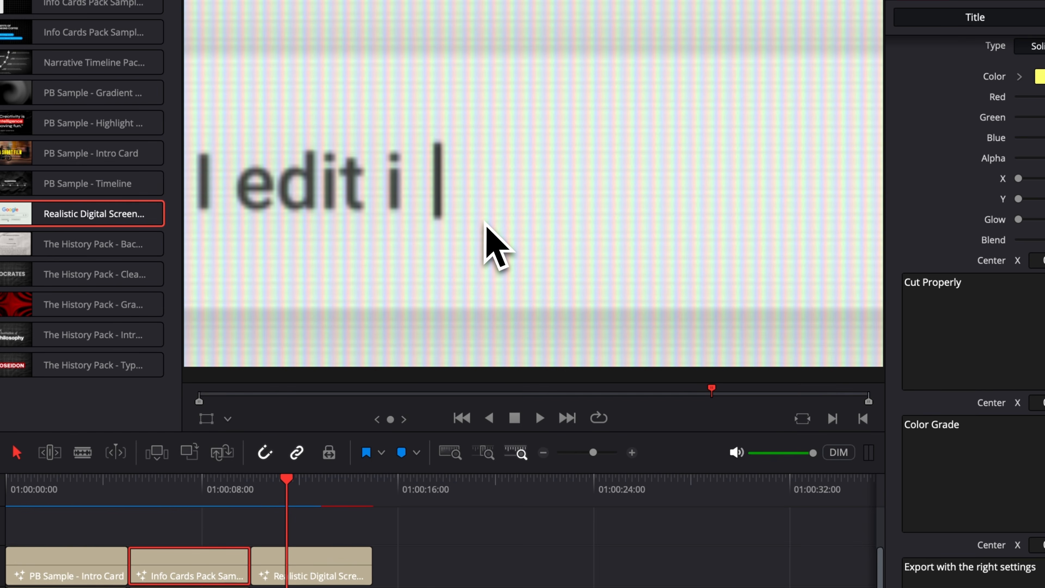
left_click_drag(275, 504, 145, 519)
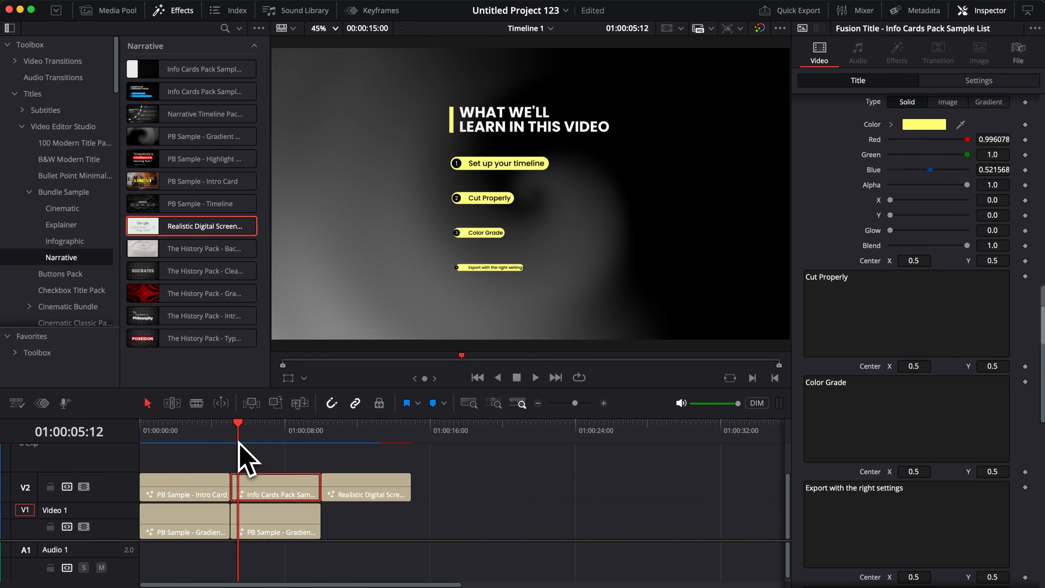
left_click_drag(238, 426, 258, 427)
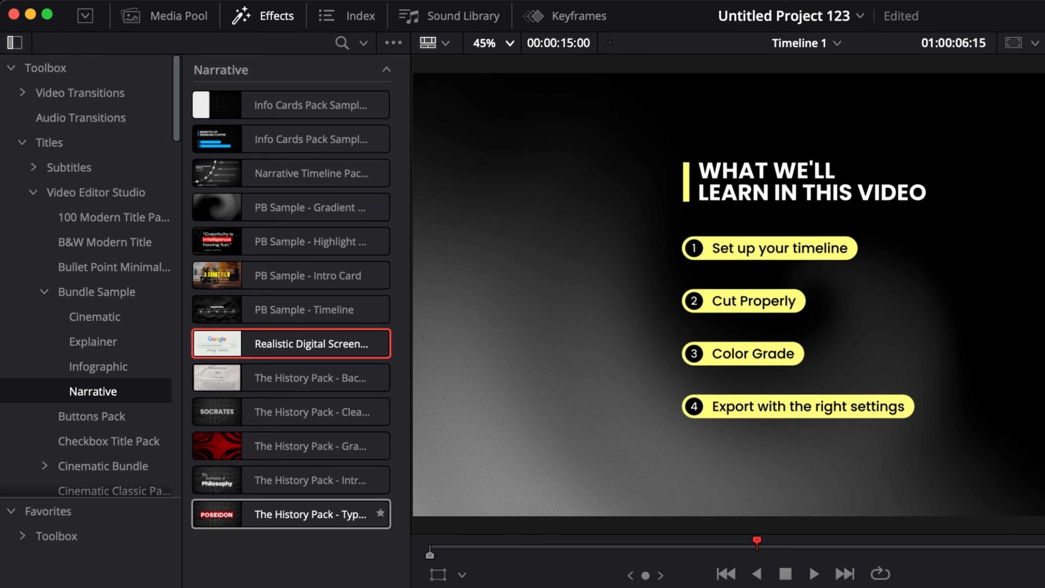
mouse_move(169, 428)
left_mouse_down()
mouse_move(332, 437)
mouse_move(186, 440)
left_mouse_up()
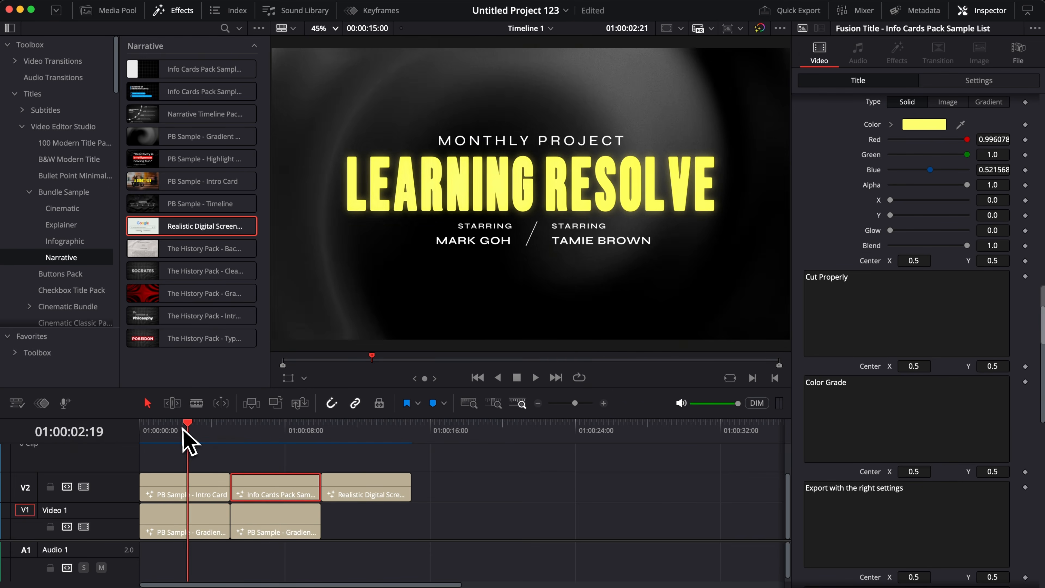